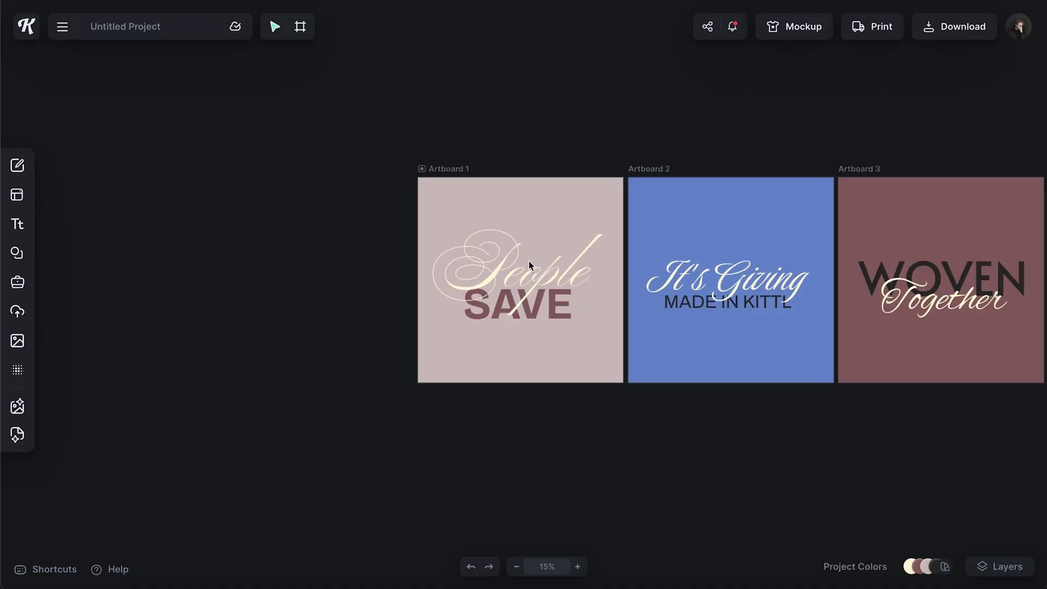
Inspect the People script and SAVE text by selecting each on Artboard 1.
{"action": "scroll", "coordinate": [529, 262], "scroll_direction": "up", "scroll_amount": 5}
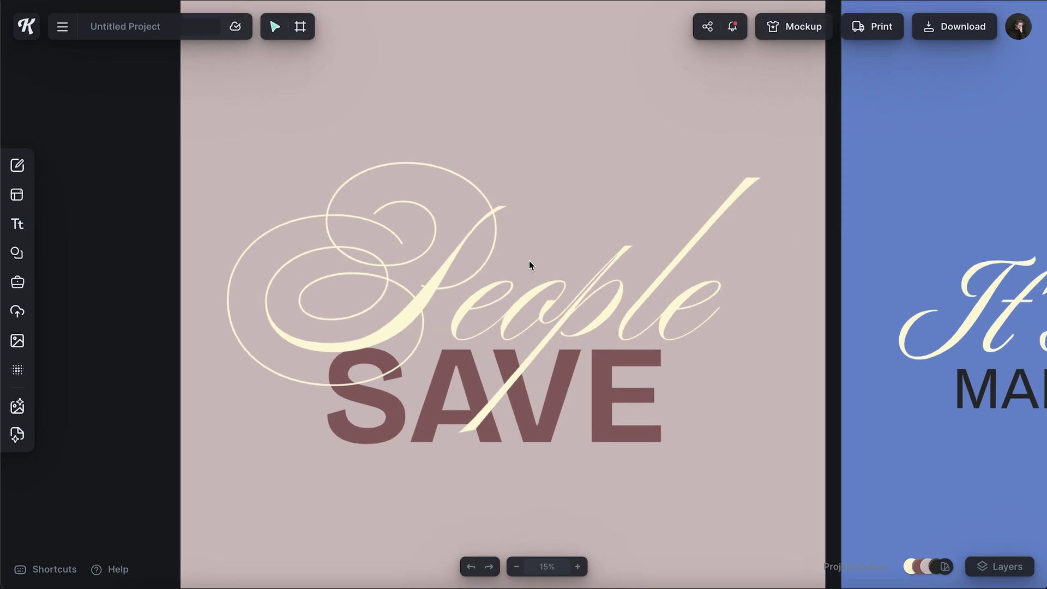
{"action": "scroll", "coordinate": [563, 263], "scroll_direction": "down", "scroll_amount": 2}
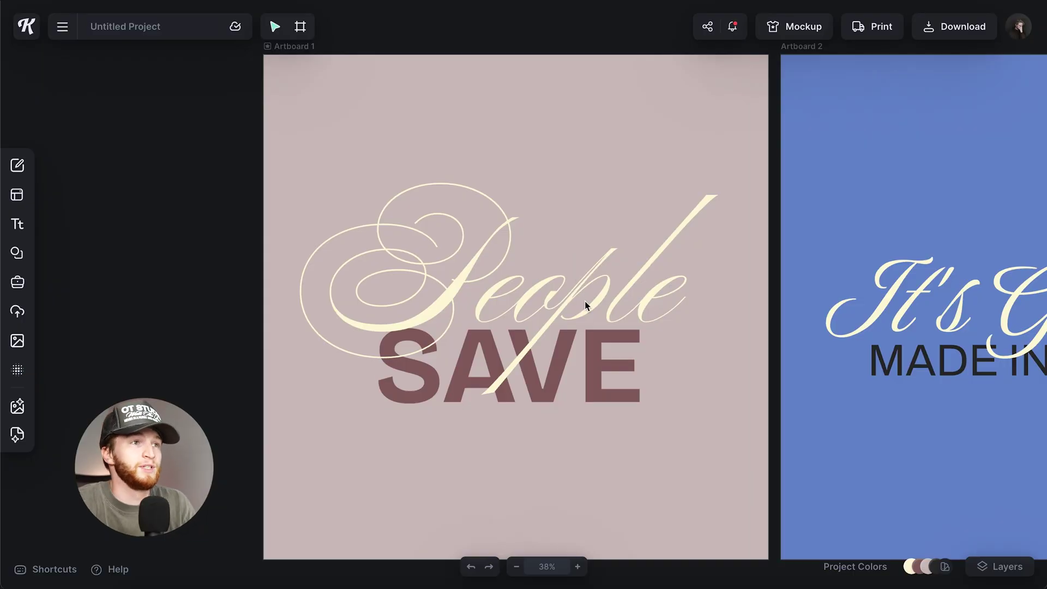
{"action": "left_click", "coordinate": [567, 339]}
{"action": "left_click", "coordinate": [569, 355]}
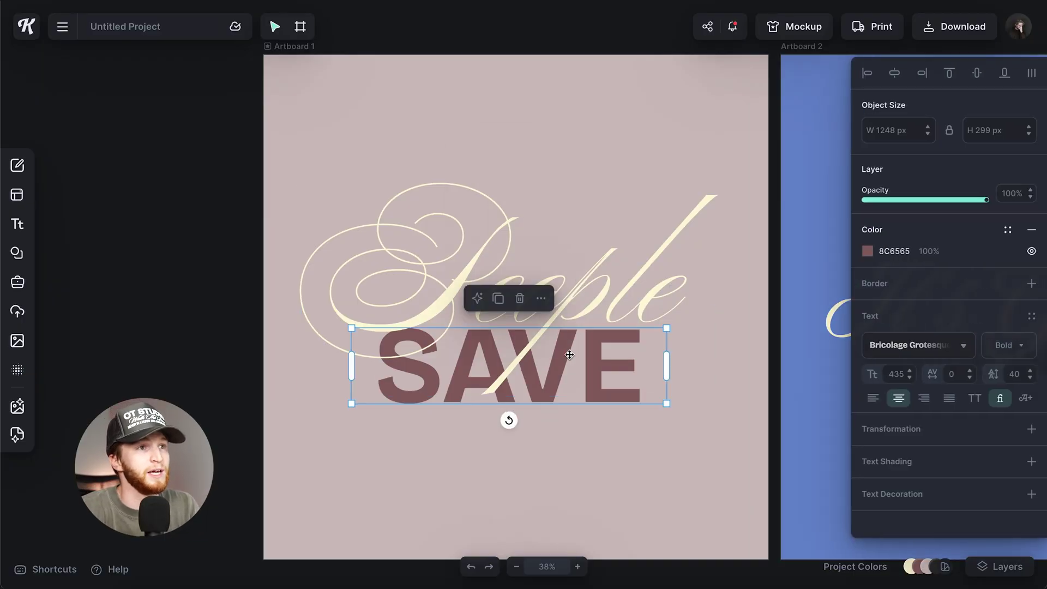
{"action": "left_click", "coordinate": [573, 299]}
{"action": "left_click", "coordinate": [602, 373]}
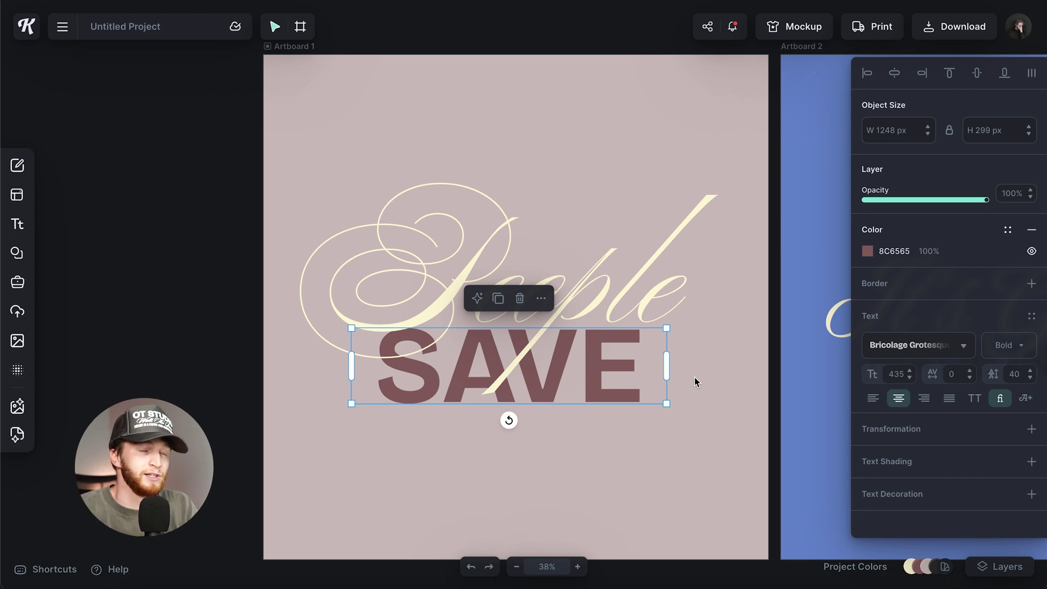
{"action": "left_click", "coordinate": [623, 293]}
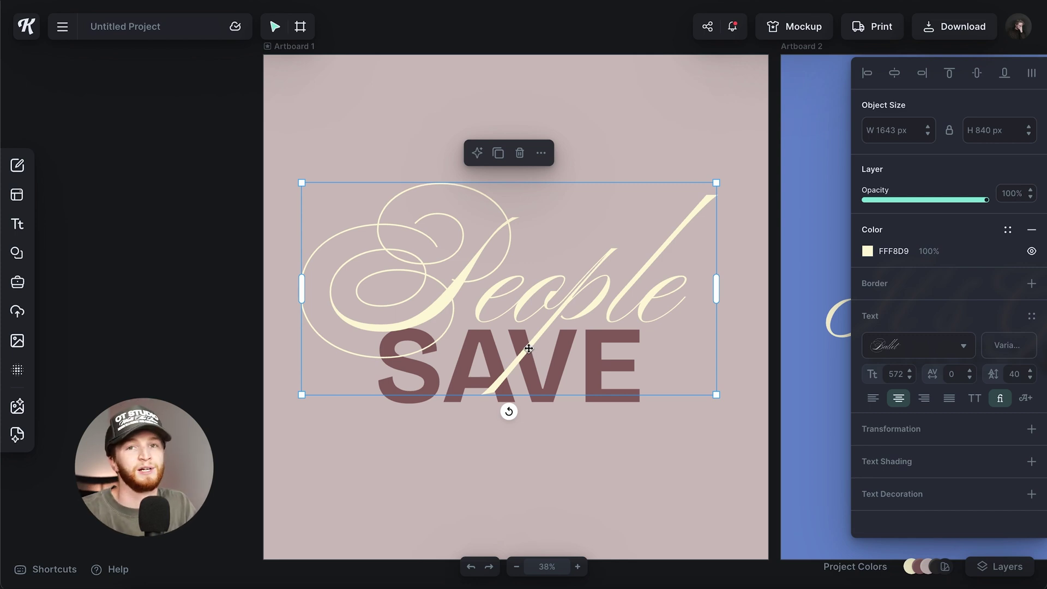
Hide the SAVE text and the artboard background in the Layers panel.
{"action": "left_click", "coordinate": [594, 345]}
{"action": "left_click", "coordinate": [1002, 566]}
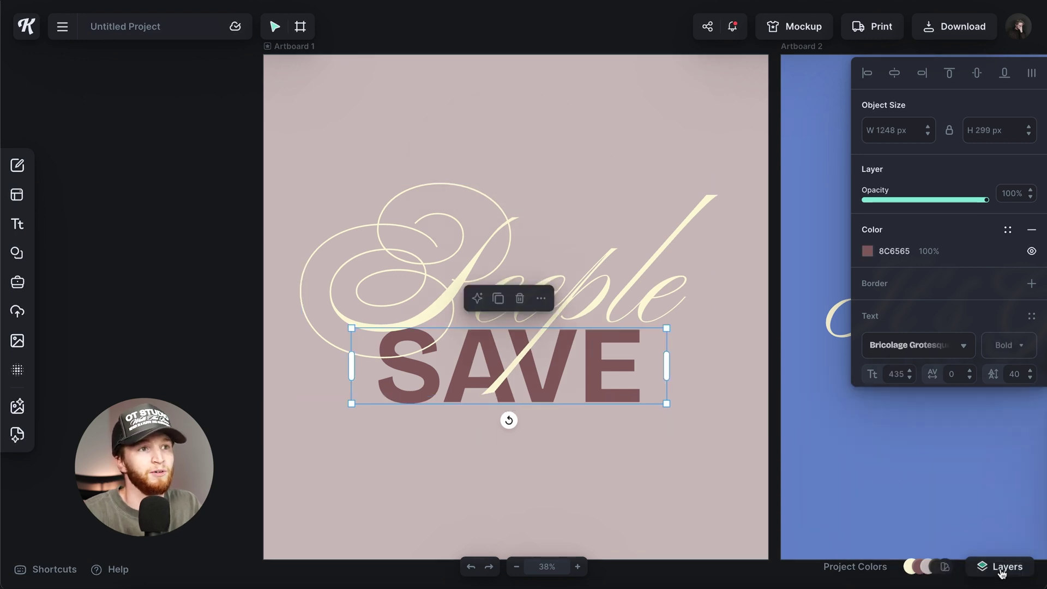
{"action": "scroll", "coordinate": [953, 504], "scroll_direction": "down", "scroll_amount": 2}
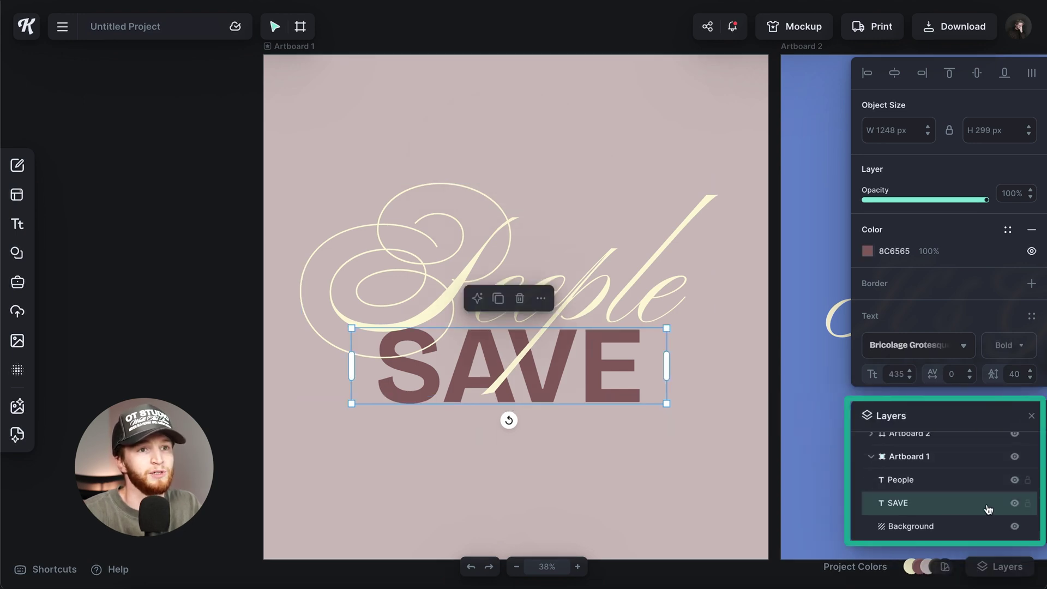
{"action": "left_click", "coordinate": [1014, 503]}
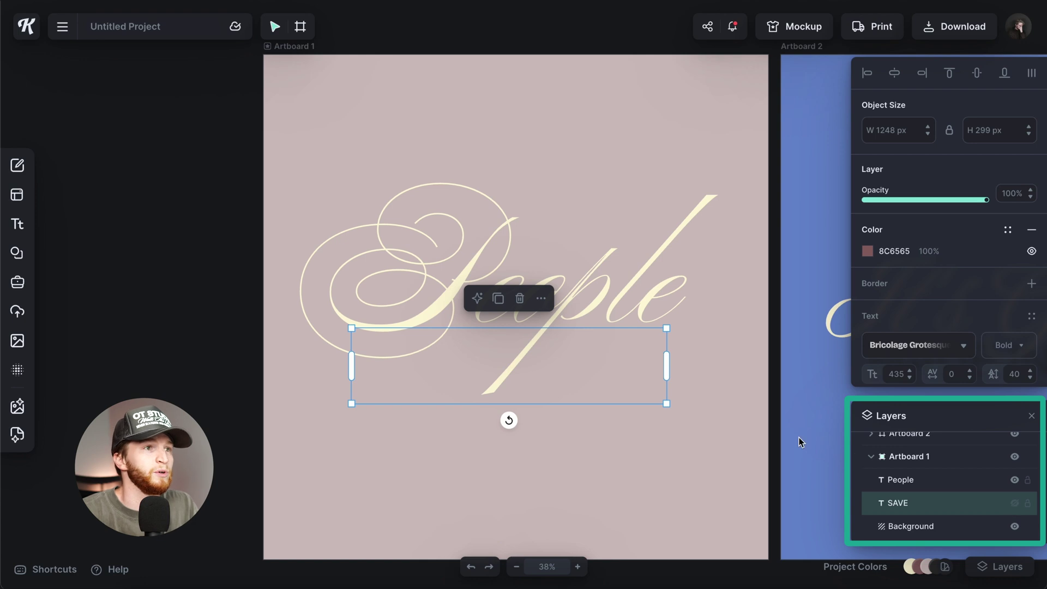
{"action": "left_click", "coordinate": [1014, 527]}
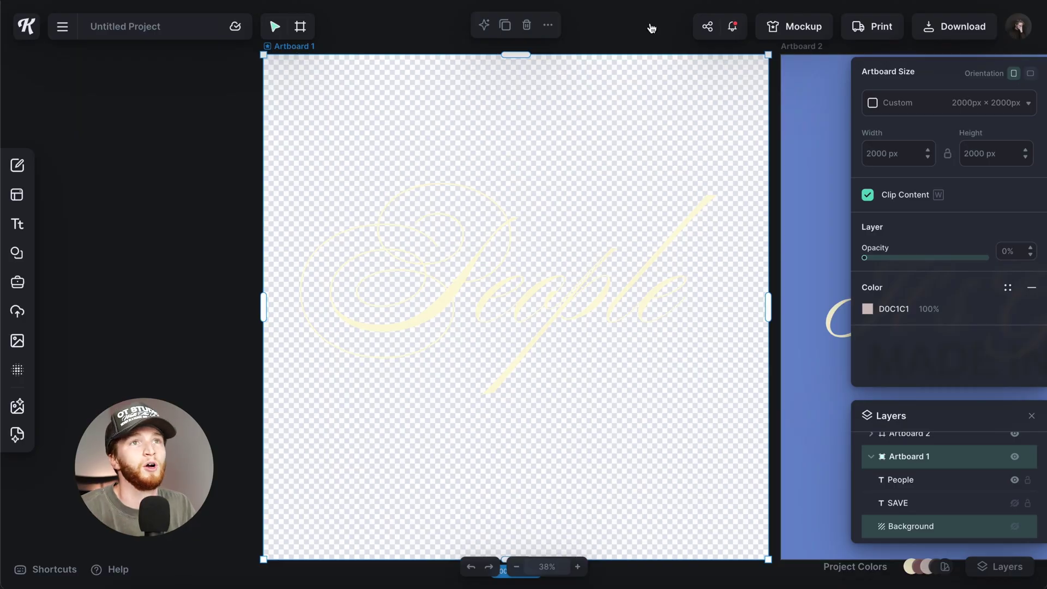
Check Artboard 1's PNG export settings at 2000 px height.
{"action": "left_click", "coordinate": [962, 37]}
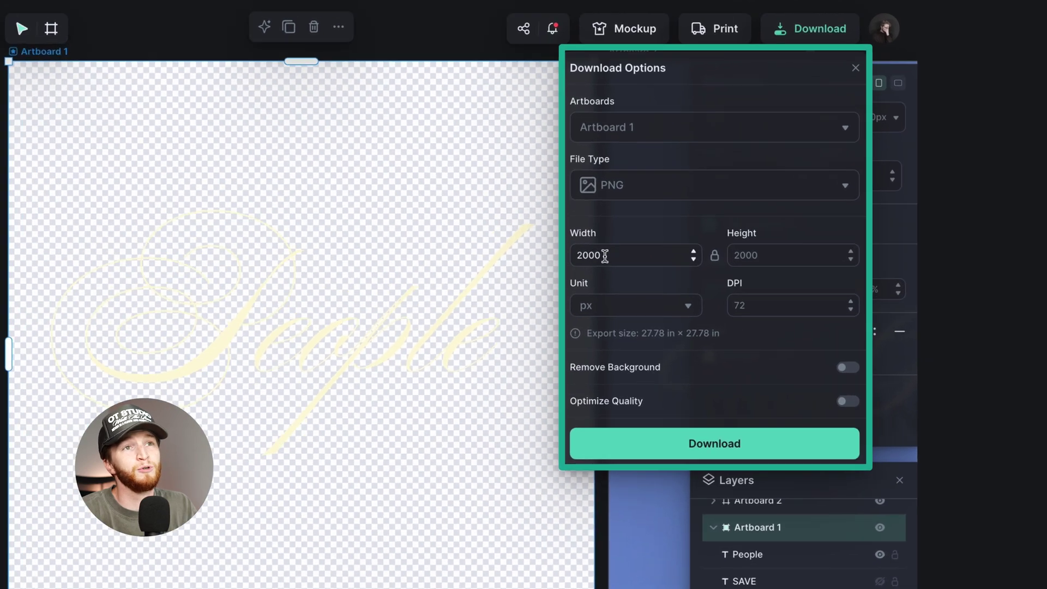
{"action": "left_click", "coordinate": [734, 254]}
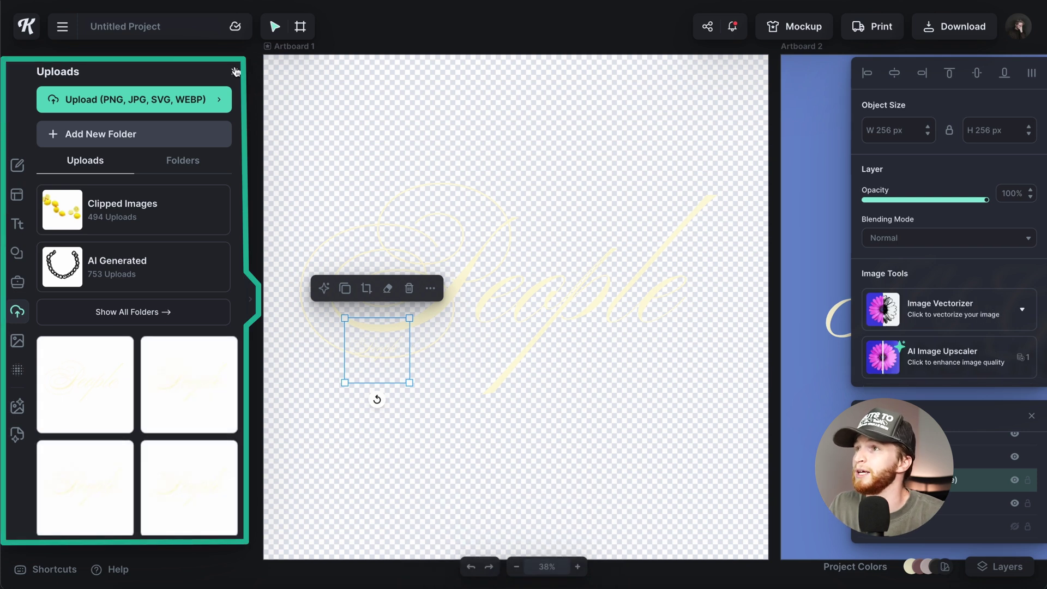
Place the uploaded People image on the lettering and show the pink background again.
{"action": "left_click_drag", "start_coordinate": [369, 373], "coordinate": [425, 332]}
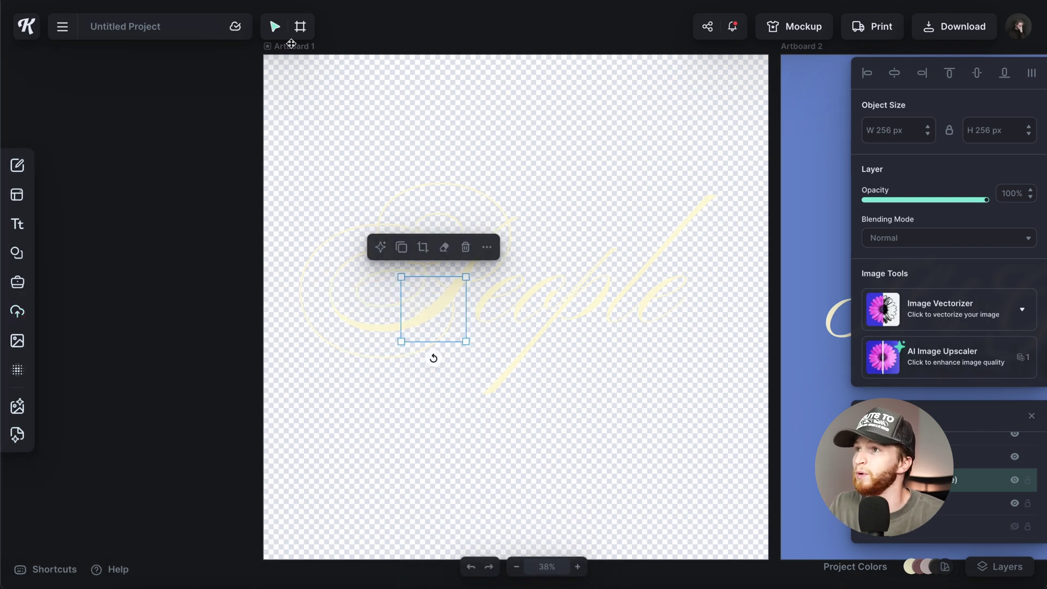
{"action": "left_click", "coordinate": [900, 460]}
{"action": "scroll", "coordinate": [1012, 526], "scroll_direction": "down", "scroll_amount": 1}
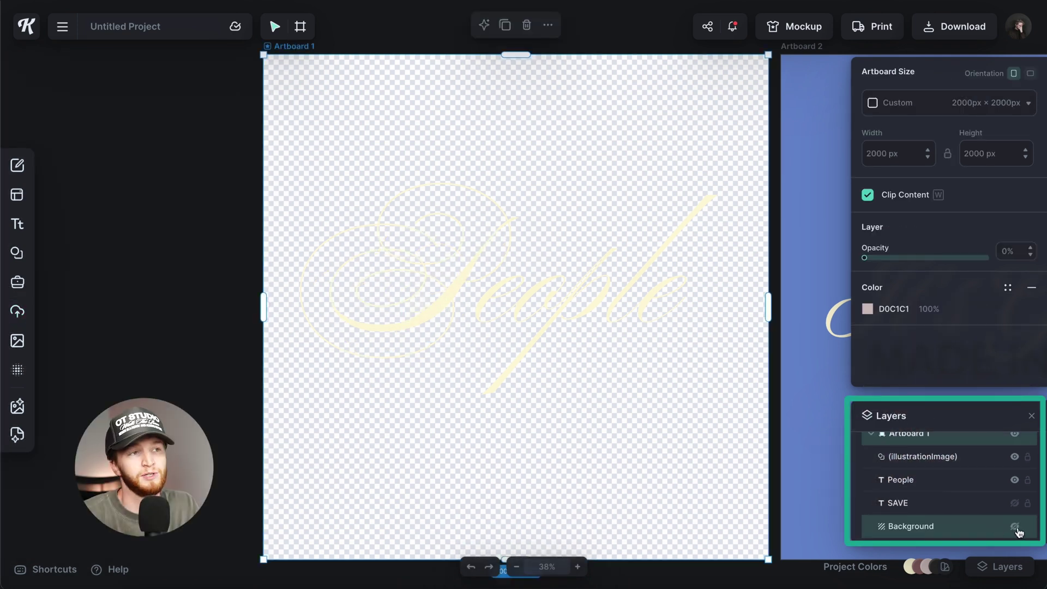
{"action": "left_click", "coordinate": [1015, 527]}
Move the uploaded image to the artboard's top-left corner and enlarge it to fill the artboard.
{"action": "left_click", "coordinate": [439, 309]}
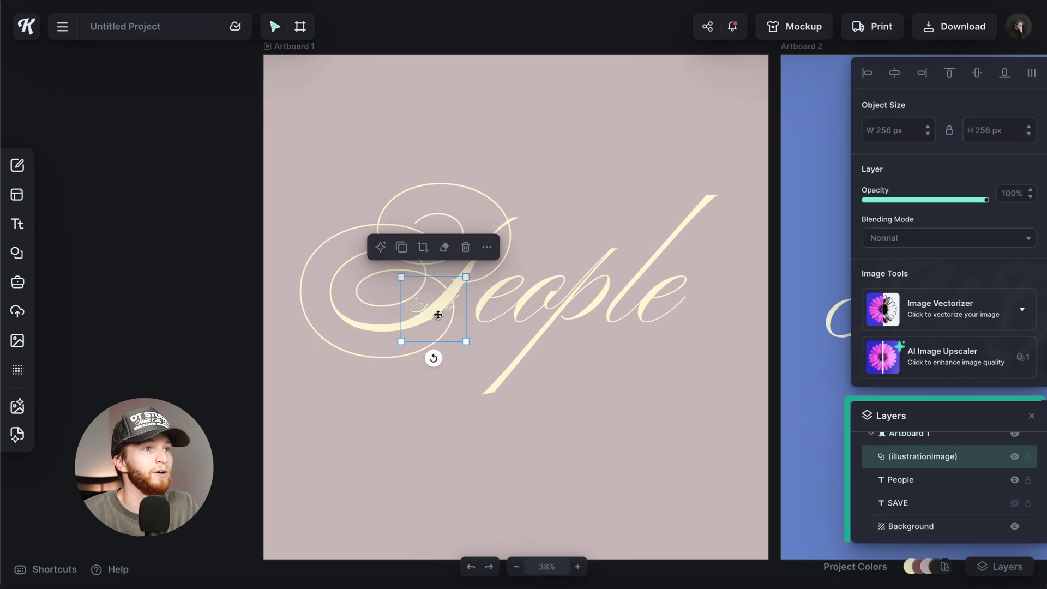
{"action": "left_click_drag", "start_coordinate": [435, 311], "coordinate": [525, 312]}
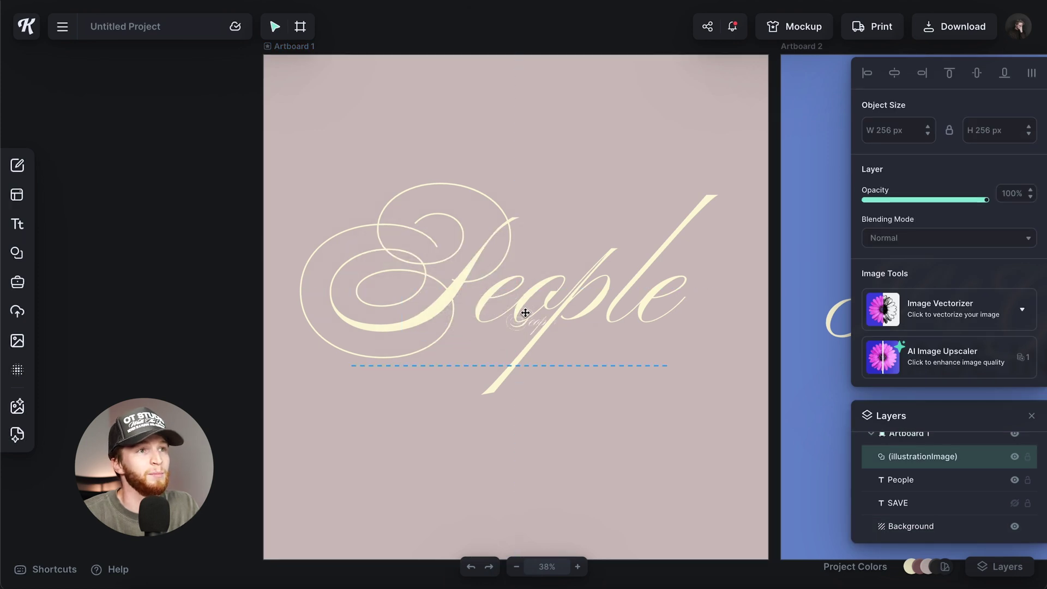
{"action": "left_click_drag", "start_coordinate": [508, 352], "coordinate": [365, 209]}
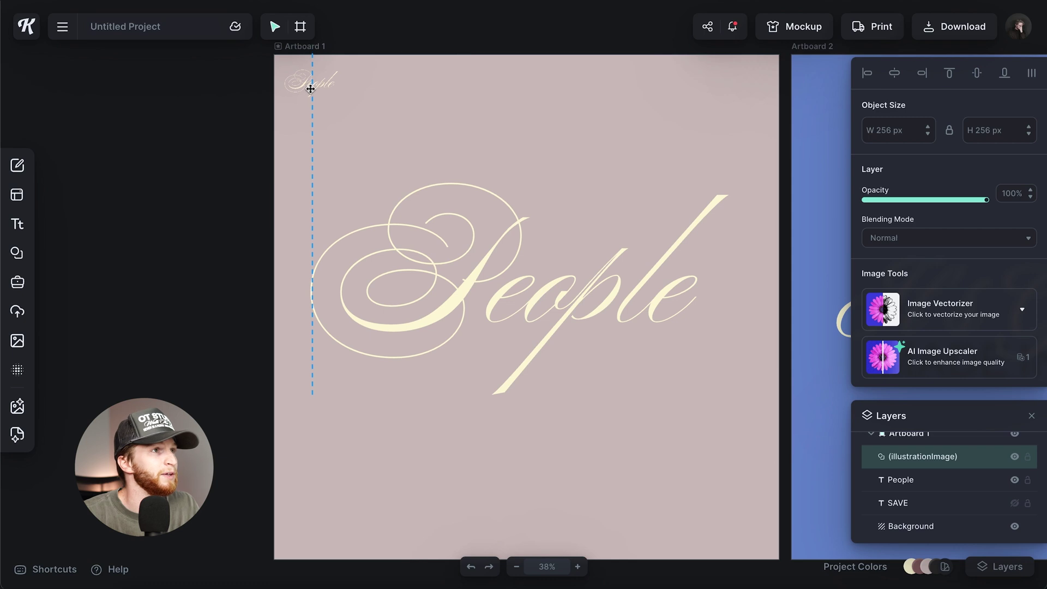
{"action": "left_click_drag", "start_coordinate": [311, 89], "coordinate": [308, 87]}
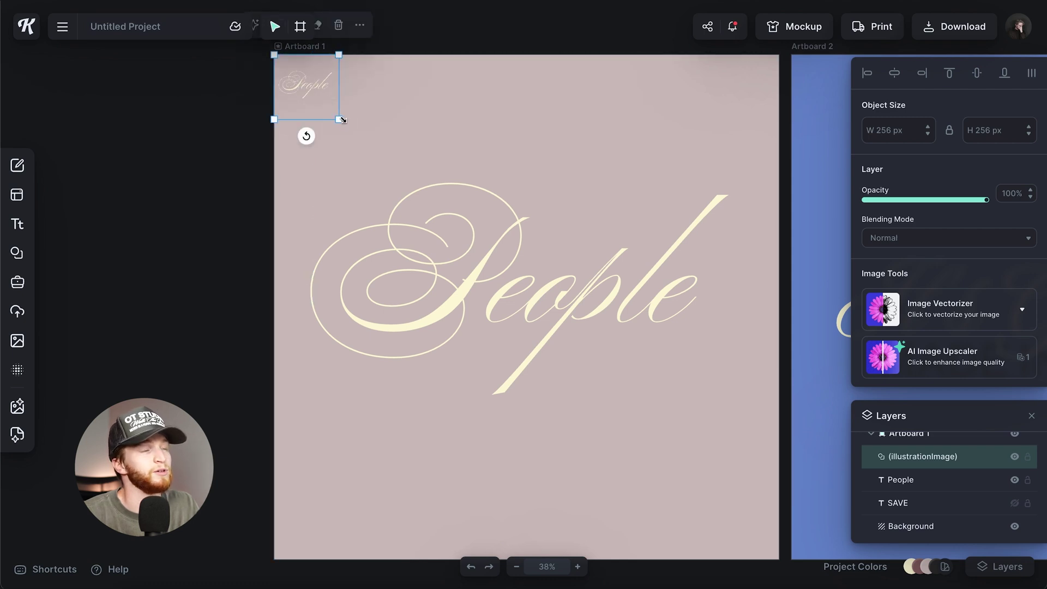
{"action": "left_click_drag", "start_coordinate": [341, 120], "coordinate": [788, 549]}
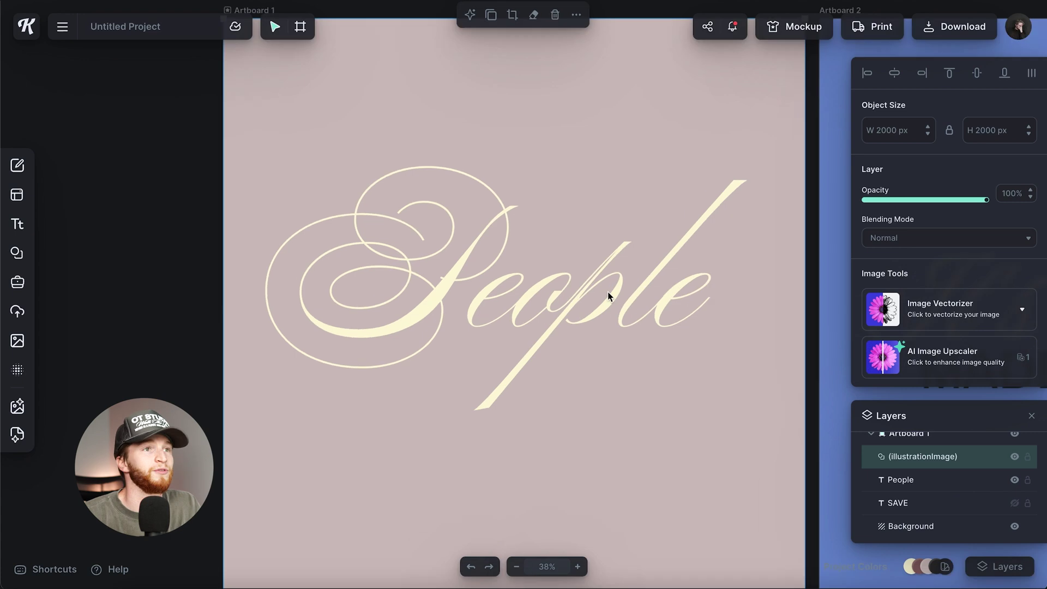
Compare edges up close, show the uploaded People image, hide the People text layer, and refit the view.
{"action": "scroll", "coordinate": [607, 291], "scroll_direction": "up", "scroll_amount": 10}
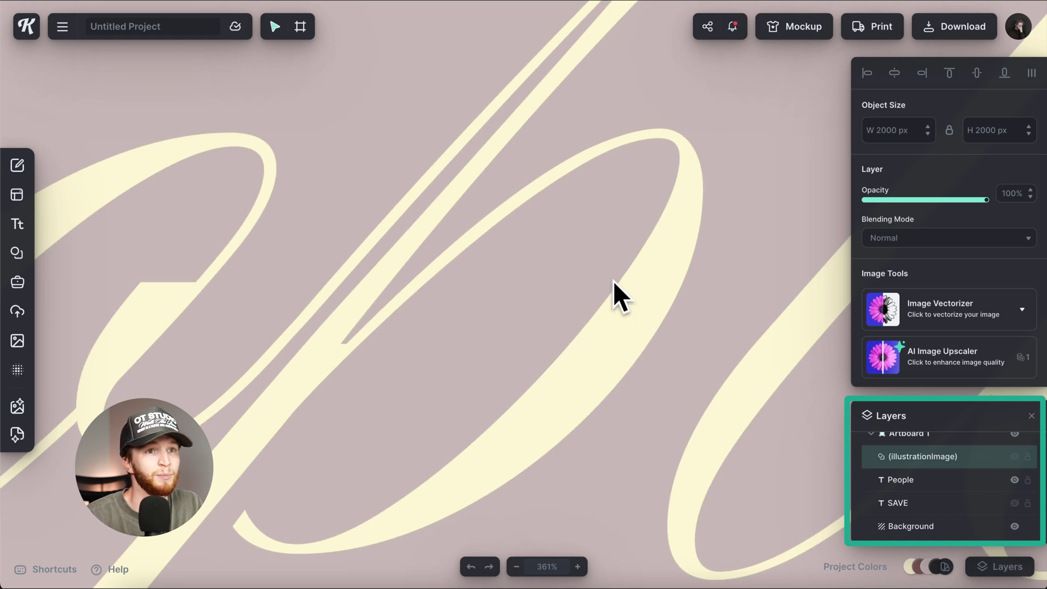
{"action": "scroll", "coordinate": [609, 302], "scroll_direction": "up", "scroll_amount": 5}
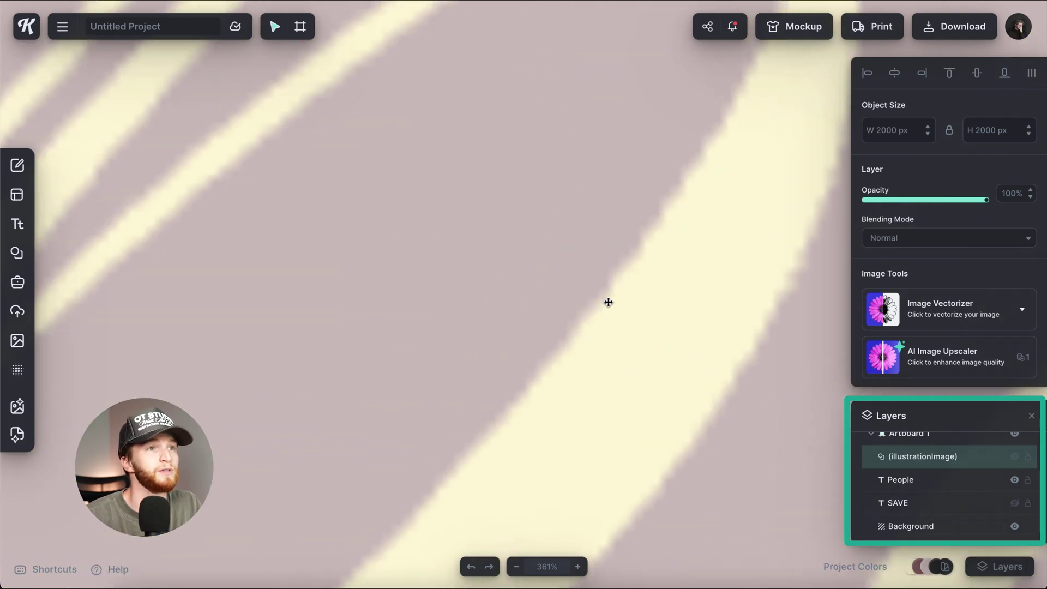
{"action": "scroll", "coordinate": [608, 302], "scroll_direction": "up", "scroll_amount": 5}
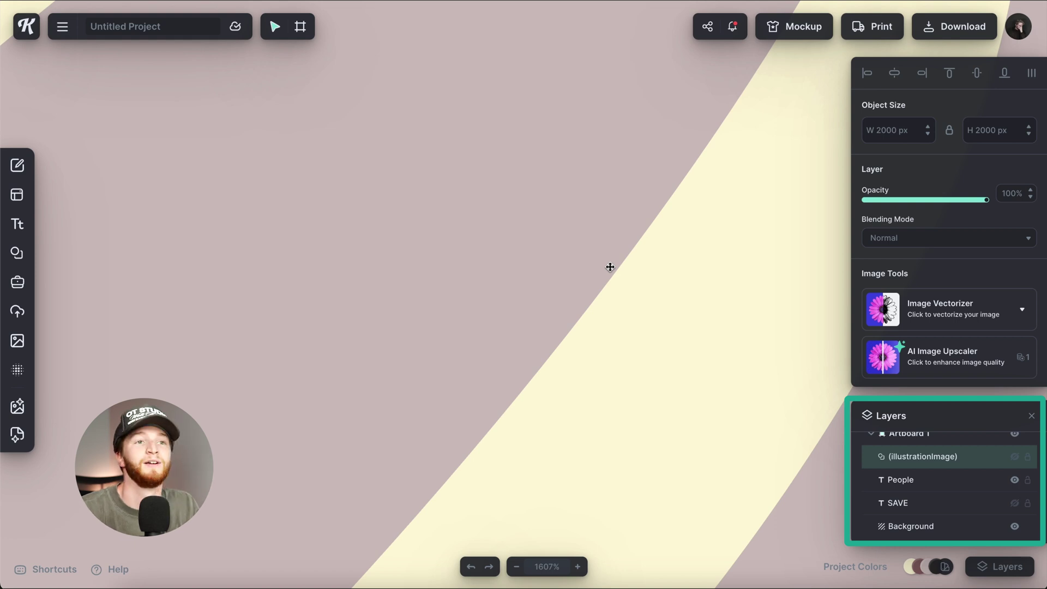
{"action": "scroll", "coordinate": [610, 267], "scroll_direction": "down", "scroll_amount": 3}
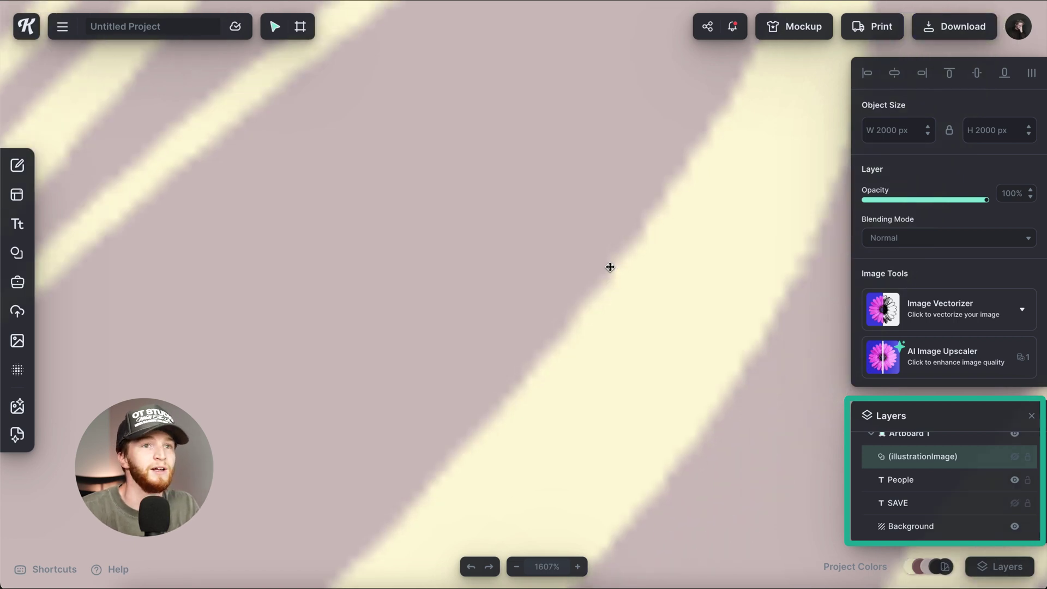
{"action": "left_click", "coordinate": [1015, 457]}
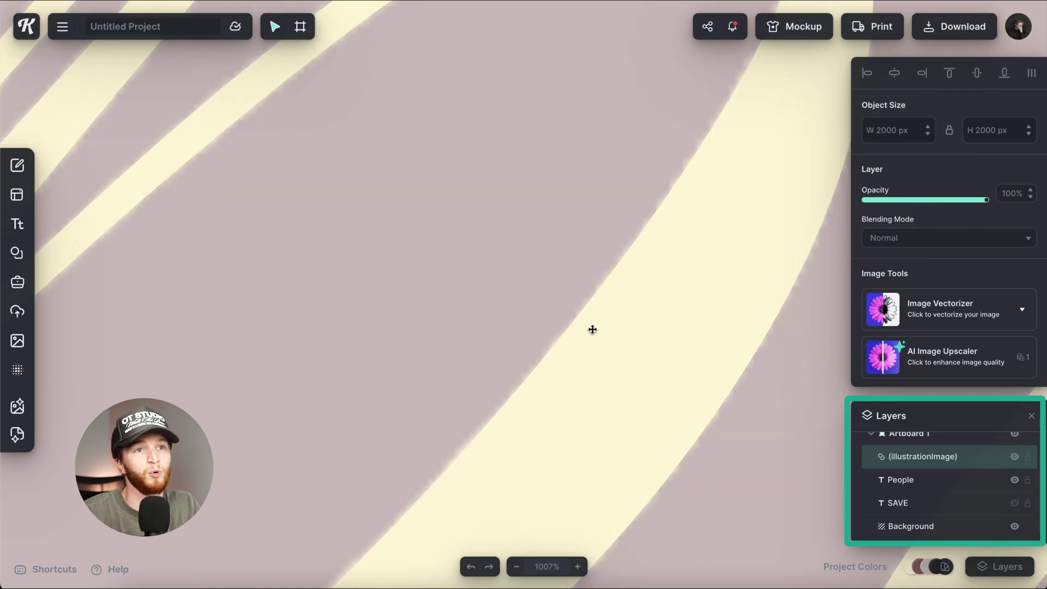
{"action": "left_click", "coordinate": [1013, 481]}
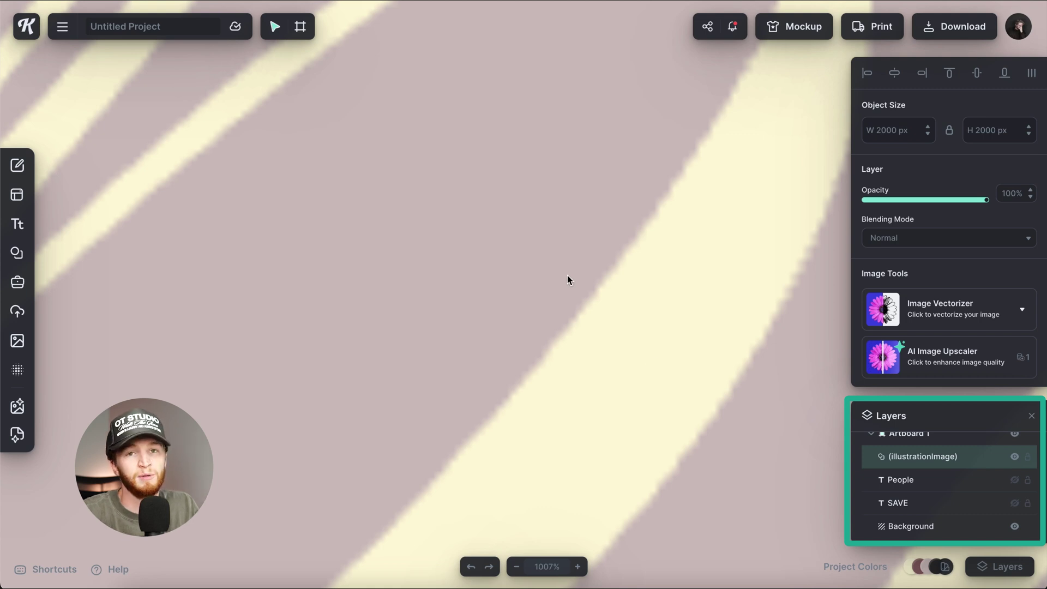
{"action": "key", "text": "shift+2"}
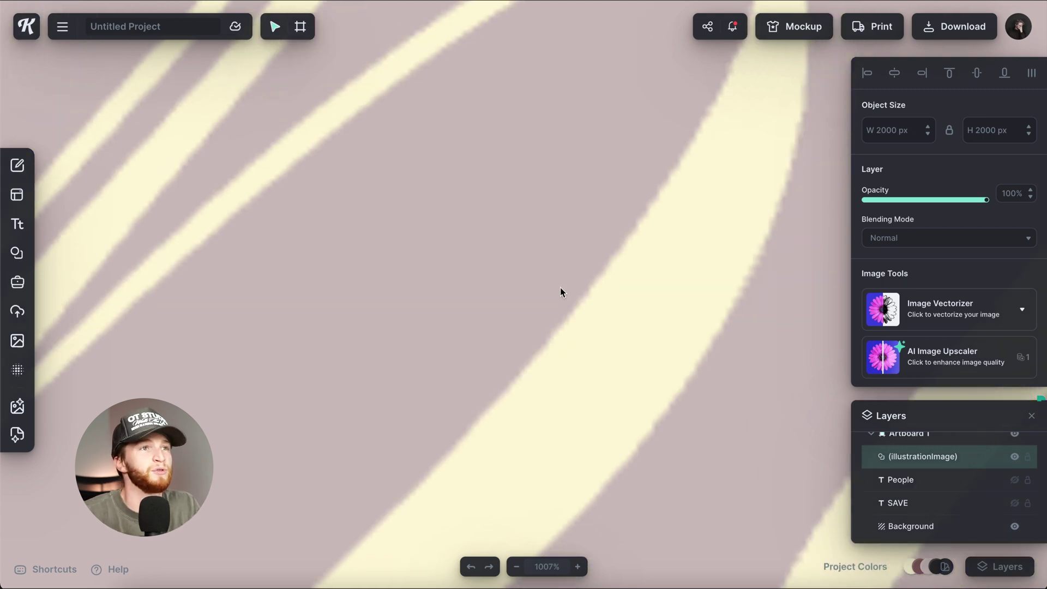
{"action": "scroll", "coordinate": [560, 286], "scroll_direction": "up", "scroll_amount": 3}
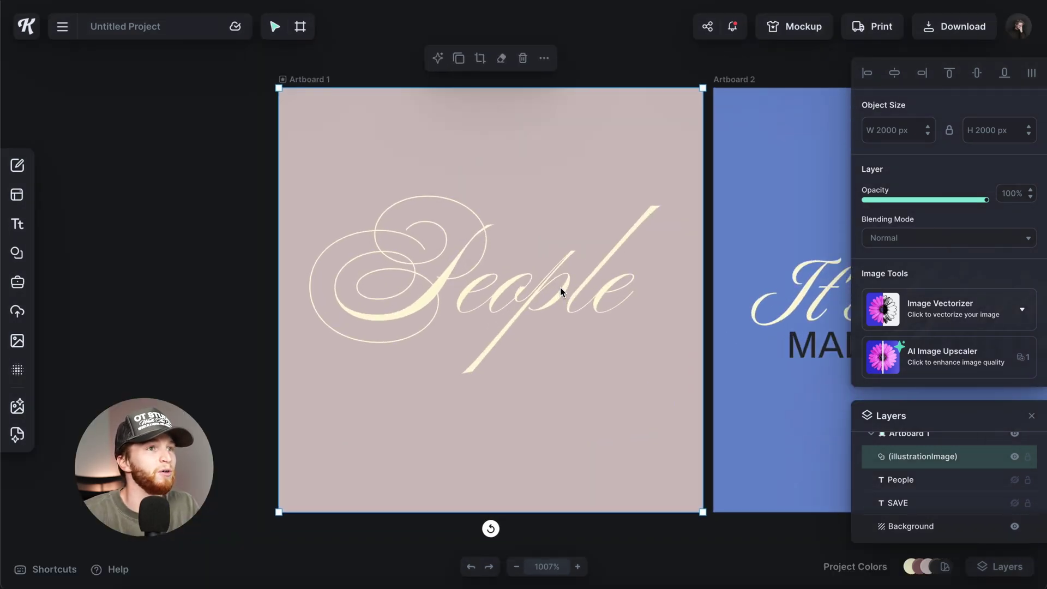
{"action": "scroll", "coordinate": [560, 286], "scroll_direction": "down", "scroll_amount": 3}
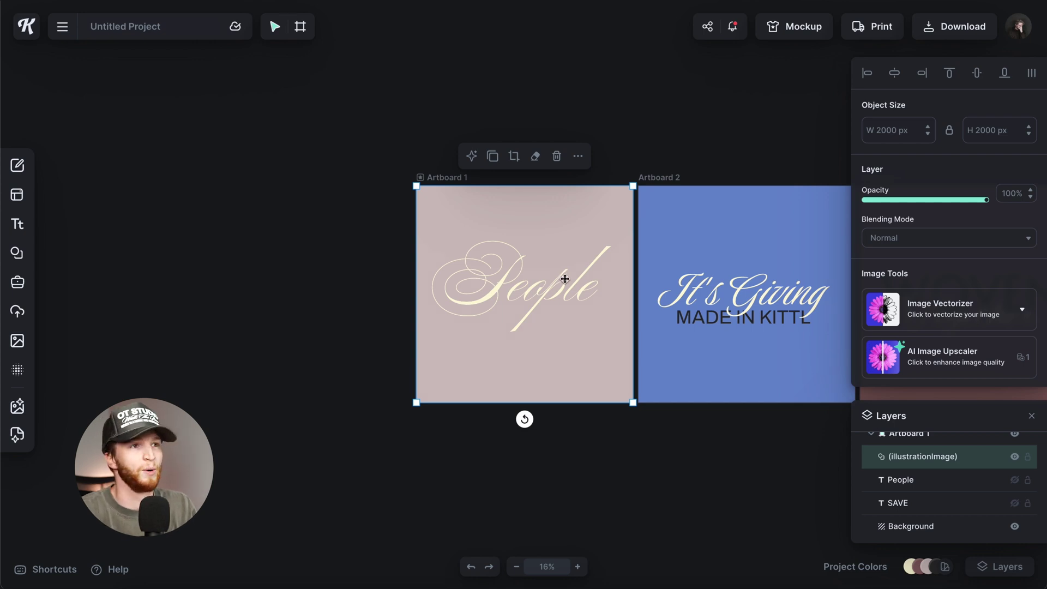
Show the SAVE text again and select the People text layer.
{"action": "scroll", "coordinate": [542, 284], "scroll_direction": "up", "scroll_amount": 5}
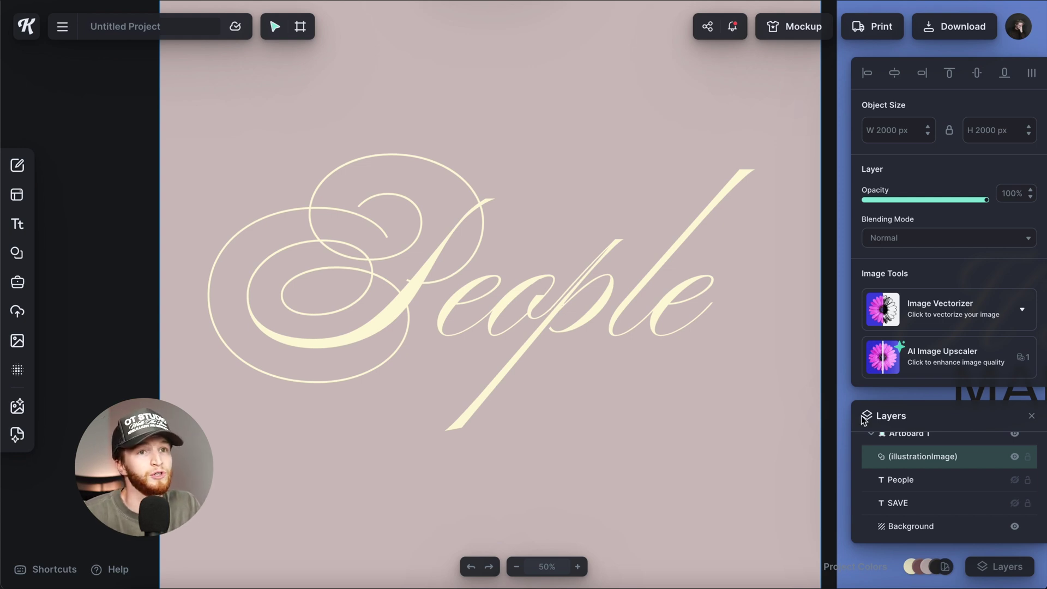
{"action": "left_click", "coordinate": [1015, 503]}
{"action": "left_click", "coordinate": [930, 485]}
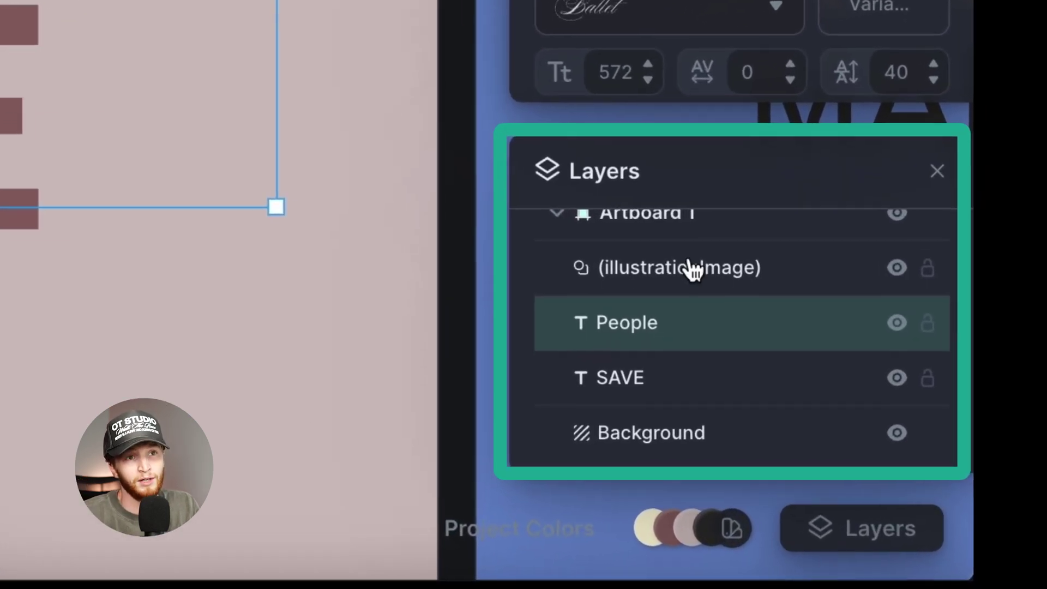
{"action": "left_click", "coordinate": [699, 276]}
{"action": "left_click", "coordinate": [696, 320]}
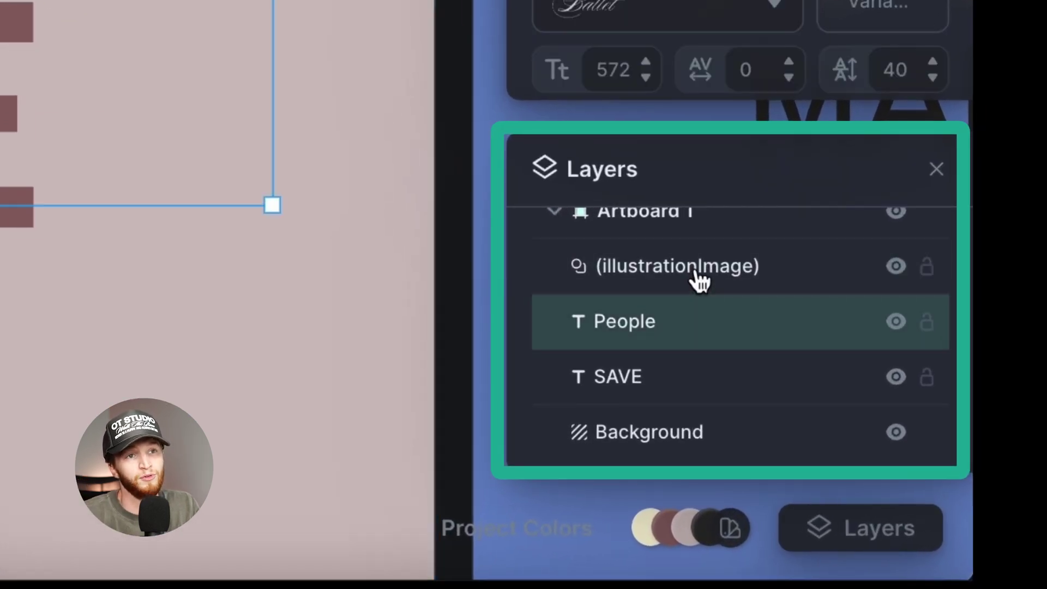
{"action": "left_click", "coordinate": [696, 280]}
{"action": "left_click", "coordinate": [709, 325]}
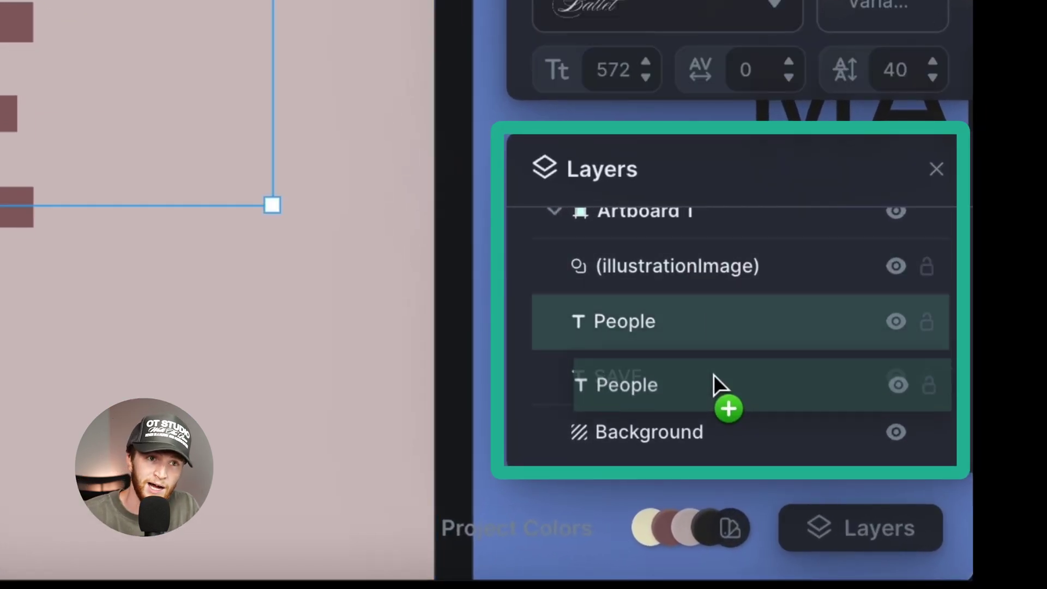
Move the People text layer below SAVE in the stacking order.
{"action": "left_click_drag", "start_coordinate": [713, 374], "coordinate": [714, 391]}
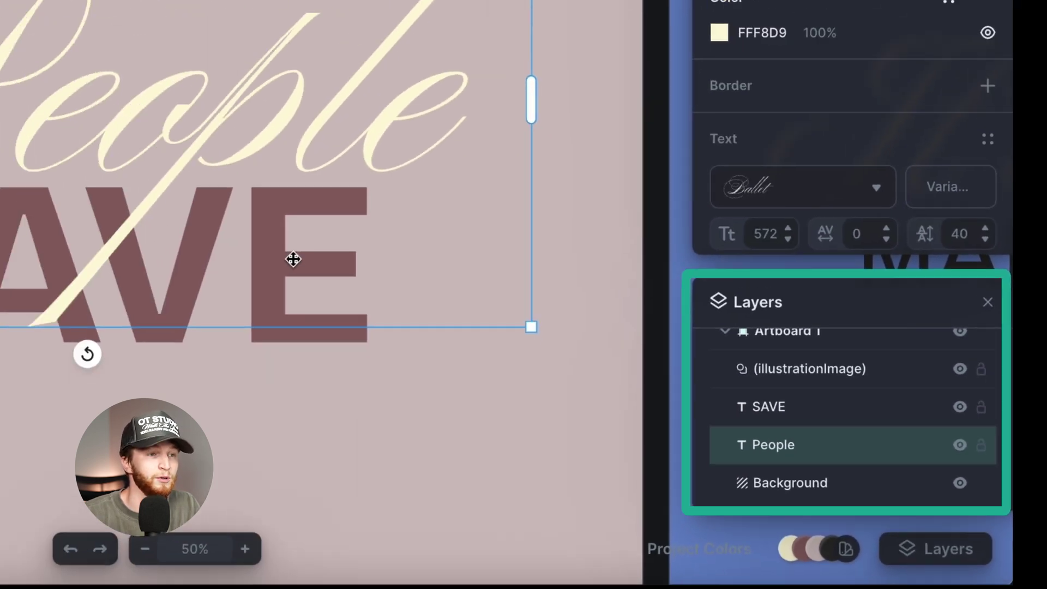
{"action": "left_click", "coordinate": [293, 259]}
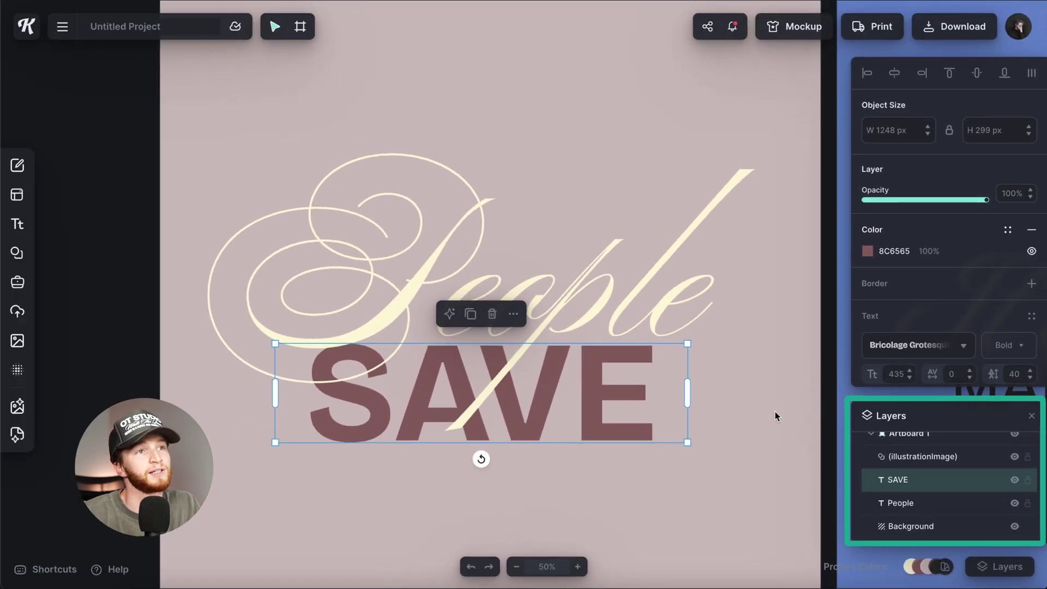
{"action": "left_click", "coordinate": [773, 411]}
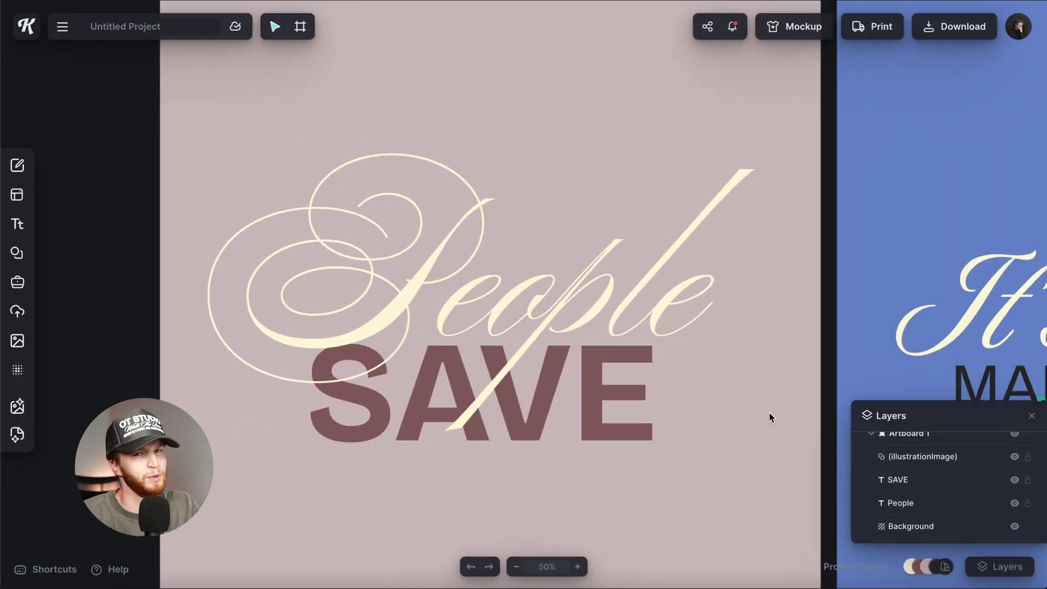
{"action": "left_click", "coordinate": [649, 279]}
Erase the illustration's flourish strokes where they cross the A and the S.
{"action": "scroll", "coordinate": [648, 280], "scroll_direction": "down", "scroll_amount": 5}
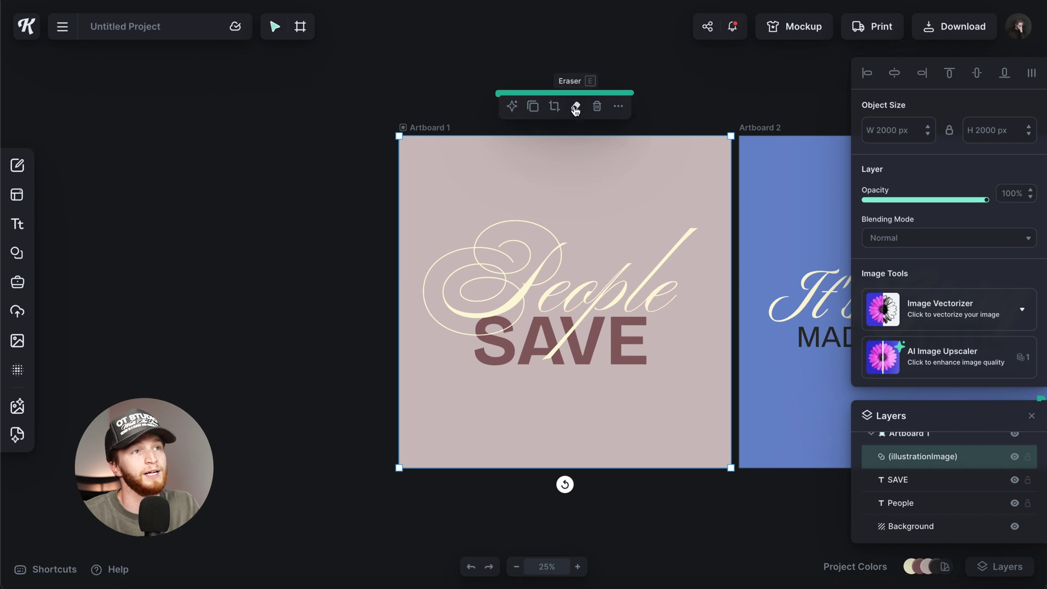
{"action": "scroll", "coordinate": [562, 210], "scroll_direction": "up", "scroll_amount": 5}
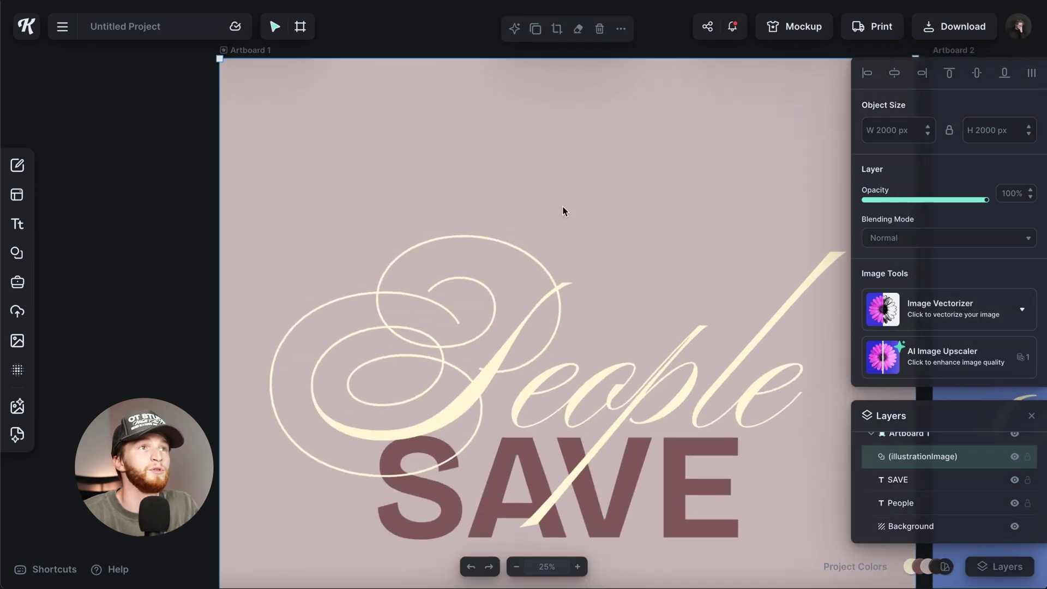
{"action": "key", "text": "e"}
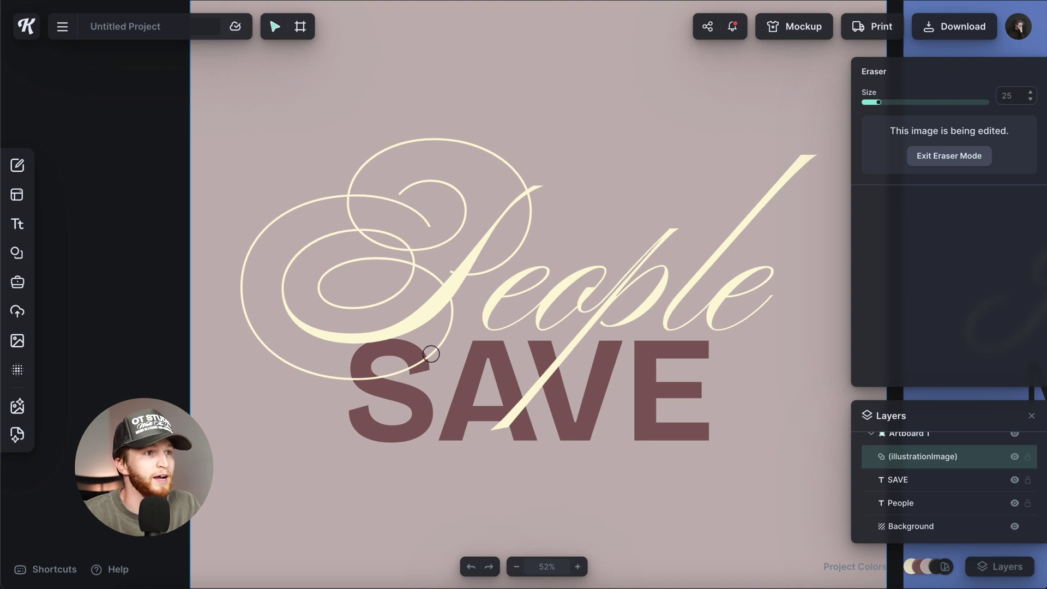
{"action": "left_click_drag", "start_coordinate": [542, 377], "coordinate": [565, 355]}
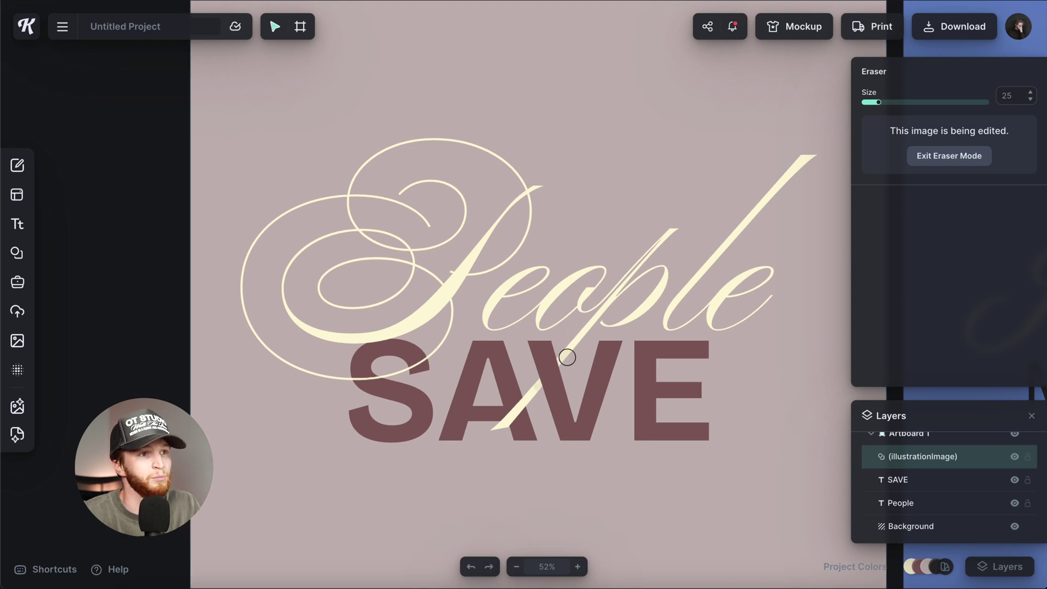
{"action": "left_click_drag", "start_coordinate": [431, 367], "coordinate": [334, 378]}
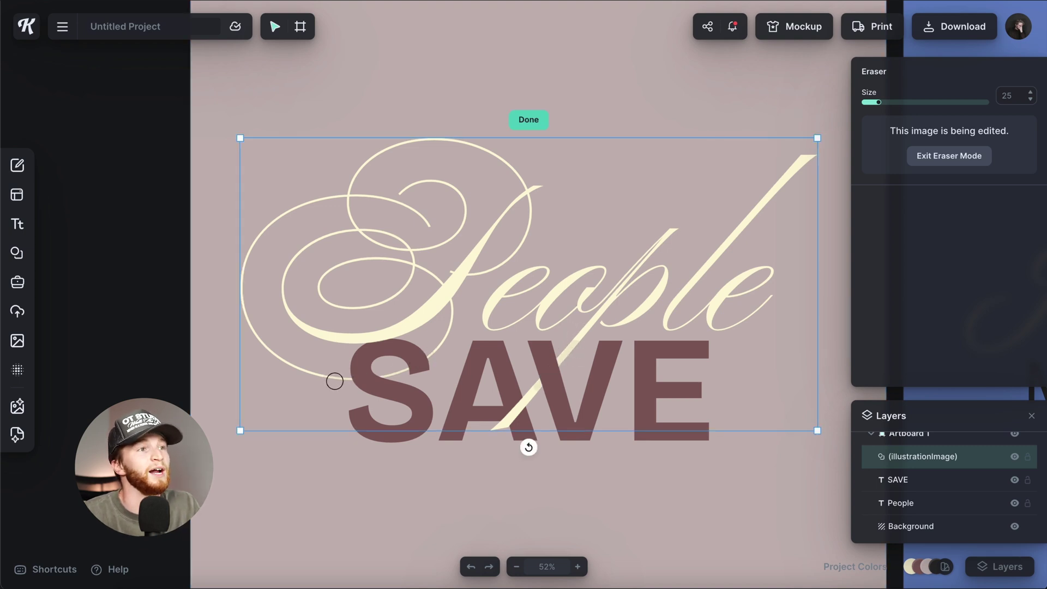
{"action": "left_click", "coordinate": [925, 158]}
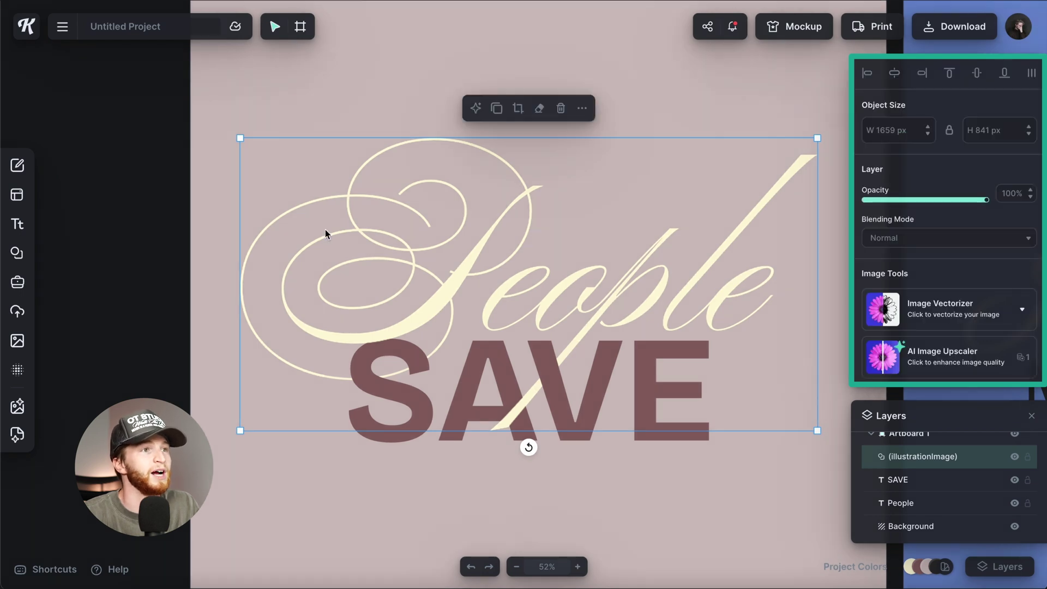
{"action": "scroll", "coordinate": [583, 352], "scroll_direction": "down", "scroll_amount": 3}
Erase small sections of the cream slash over the maroon lettering, then show the People text.
{"action": "left_click", "coordinate": [237, 352]}
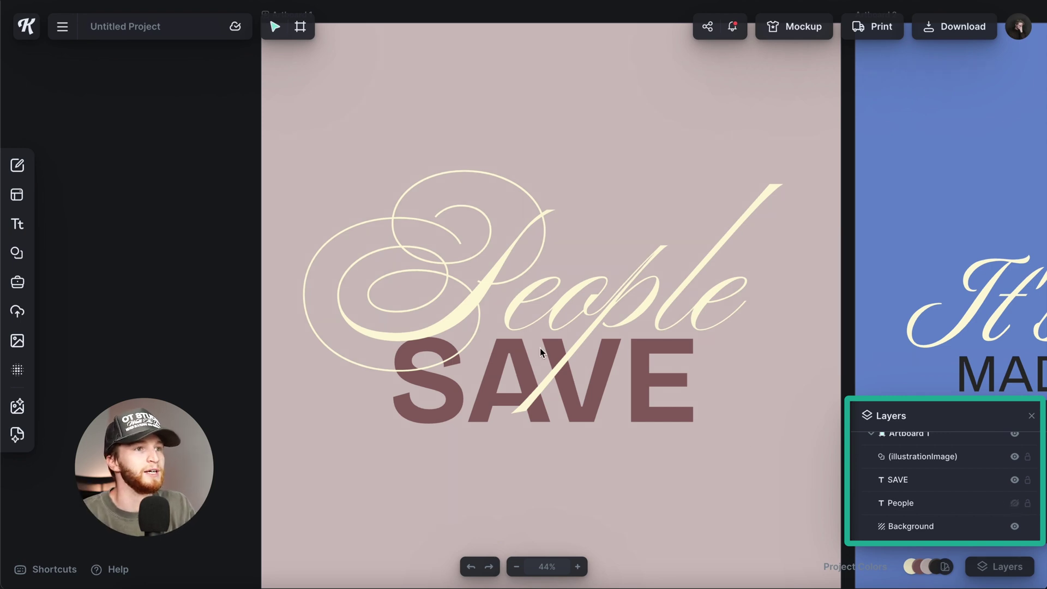
{"action": "left_click", "coordinate": [562, 359]}
{"action": "double_click", "coordinate": [560, 362]}
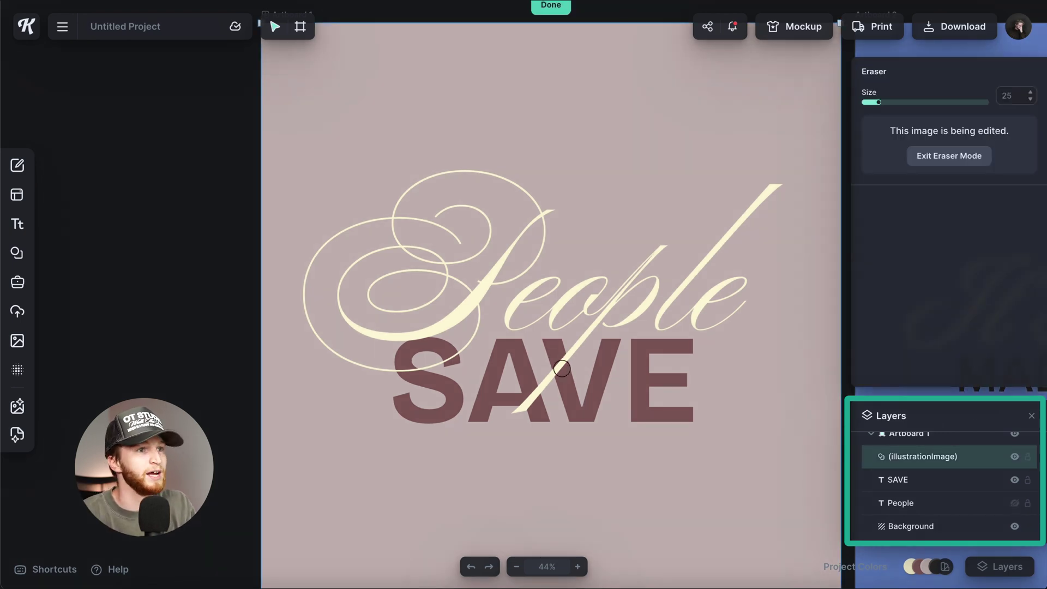
{"action": "scroll", "coordinate": [557, 369], "scroll_direction": "up", "scroll_amount": 15}
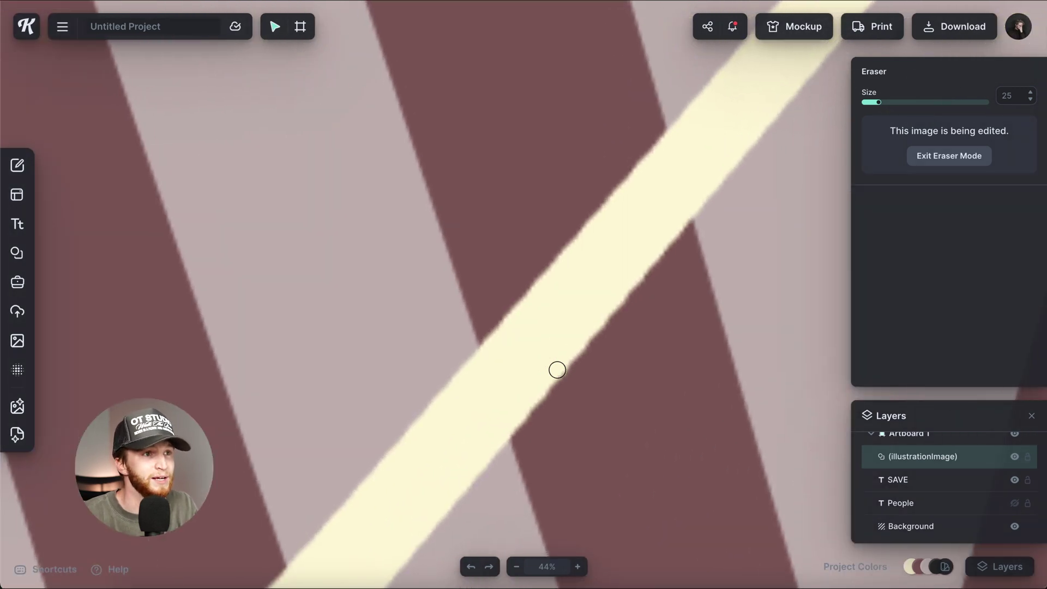
{"action": "mouse_move", "coordinate": [491, 356]}
{"action": "left_mouse_down"}
{"action": "mouse_move", "coordinate": [511, 418]}
{"action": "mouse_move", "coordinate": [500, 444]}
{"action": "left_mouse_up"}
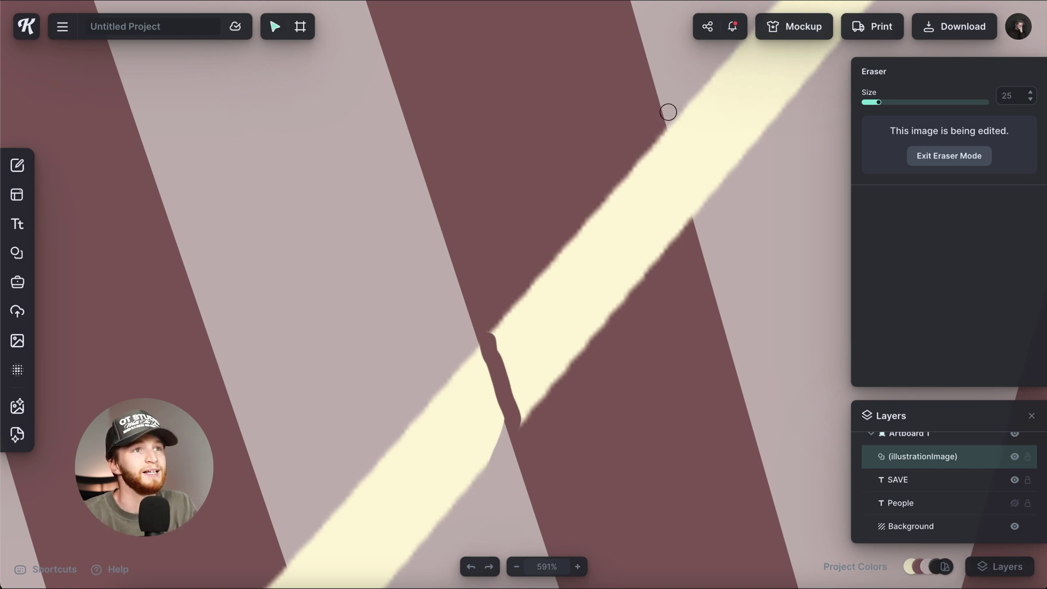
{"action": "mouse_move", "coordinate": [668, 112]}
{"action": "left_mouse_down"}
{"action": "mouse_move", "coordinate": [652, 80]}
{"action": "mouse_move", "coordinate": [657, 262]}
{"action": "mouse_move", "coordinate": [660, 184]}
{"action": "left_mouse_up"}
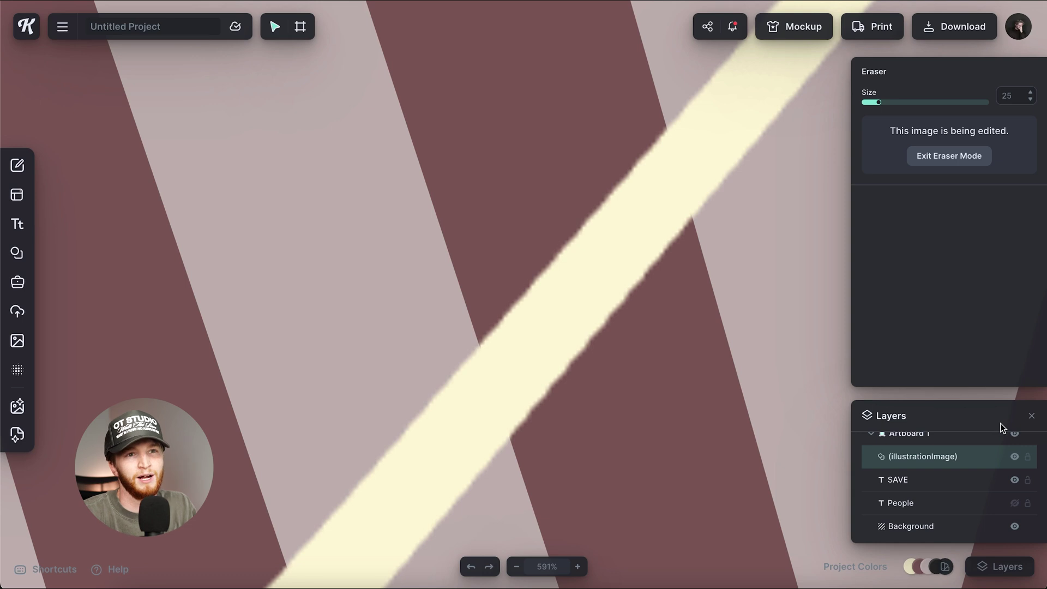
{"action": "left_click", "coordinate": [1015, 503]}
Cut the cream strokes where they cross the A, V and S, then exit eraser mode.
{"action": "scroll", "coordinate": [686, 384], "scroll_direction": "down", "scroll_amount": 5}
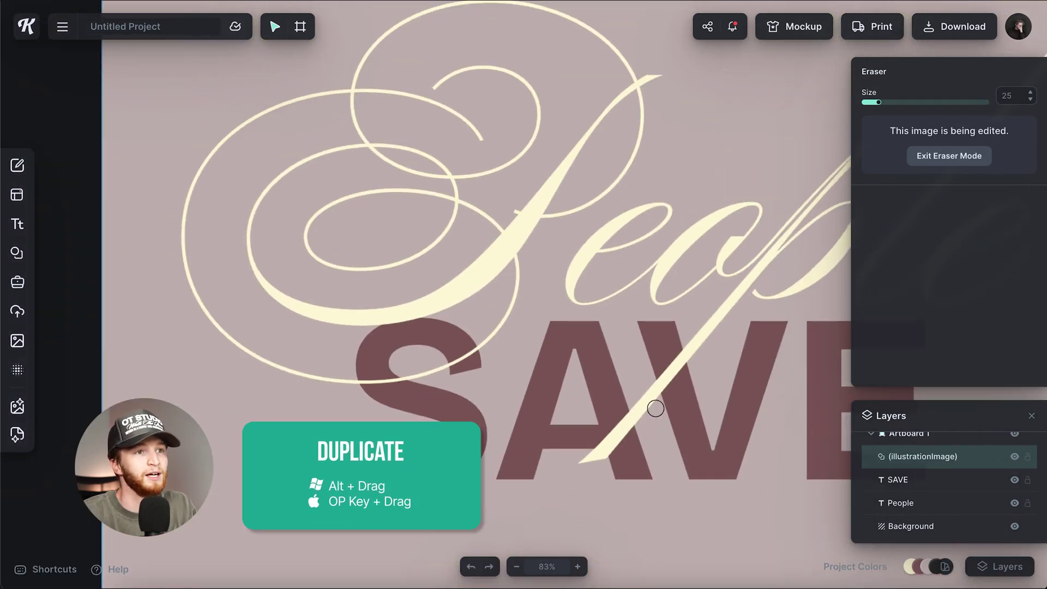
{"action": "mouse_move", "coordinate": [634, 415]}
{"action": "left_mouse_down"}
{"action": "mouse_move", "coordinate": [620, 437]}
{"action": "mouse_move", "coordinate": [610, 459]}
{"action": "left_mouse_up"}
{"action": "left_click", "coordinate": [609, 441]}
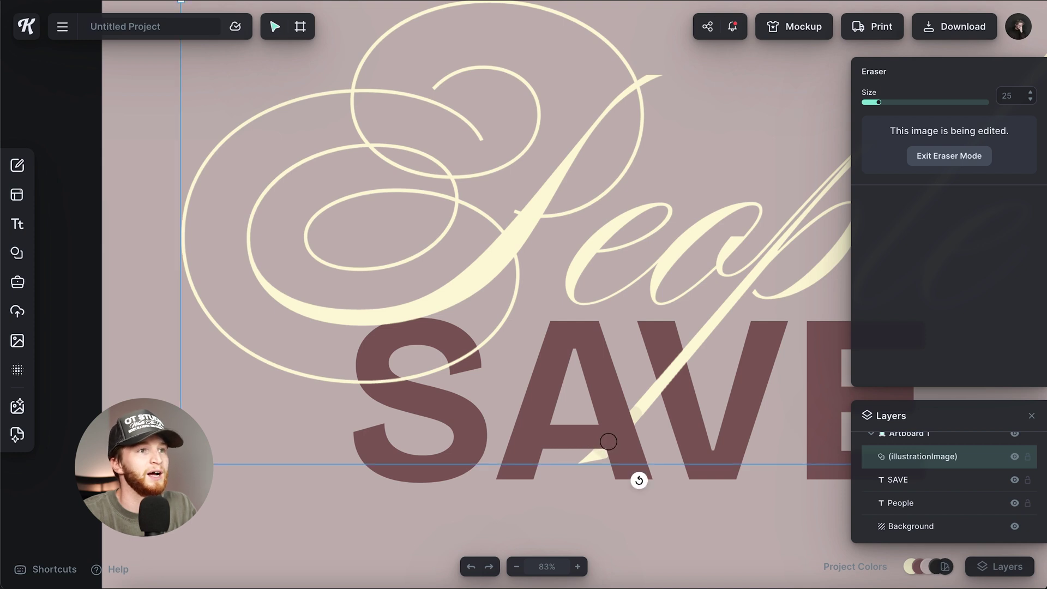
{"action": "mouse_move", "coordinate": [433, 320]}
{"action": "left_mouse_down"}
{"action": "mouse_move", "coordinate": [406, 316]}
{"action": "mouse_move", "coordinate": [354, 338]}
{"action": "left_mouse_up"}
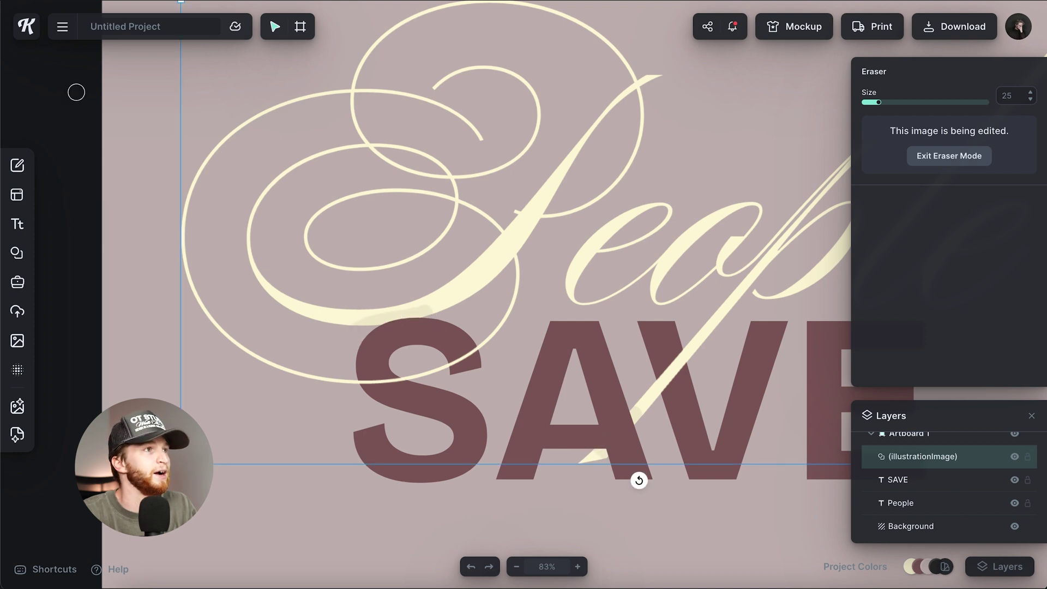
{"action": "left_click", "coordinate": [940, 156]}
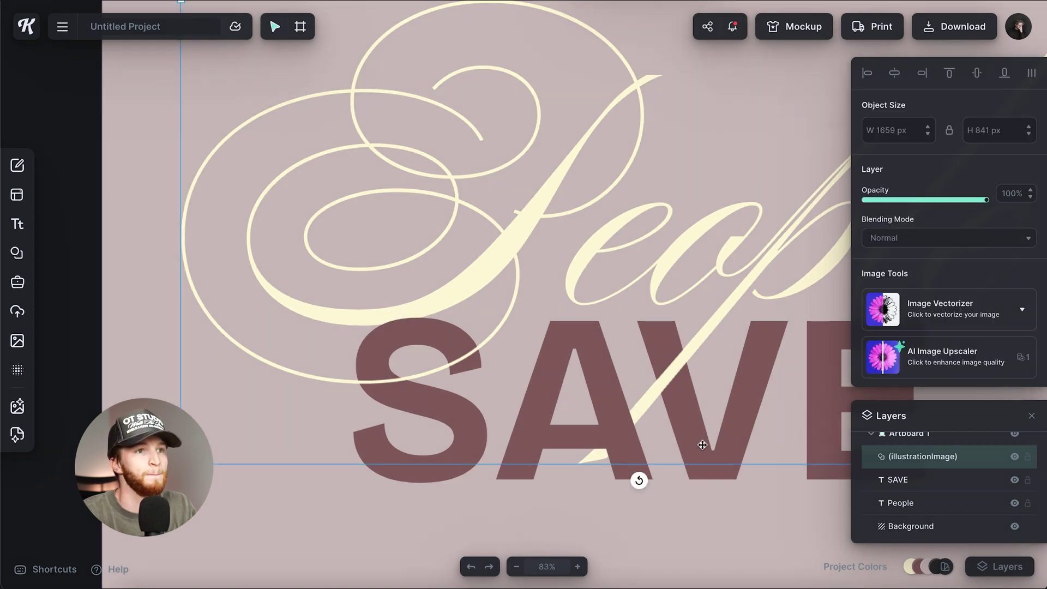
{"action": "scroll", "coordinate": [644, 327], "scroll_direction": "down", "scroll_amount": 5}
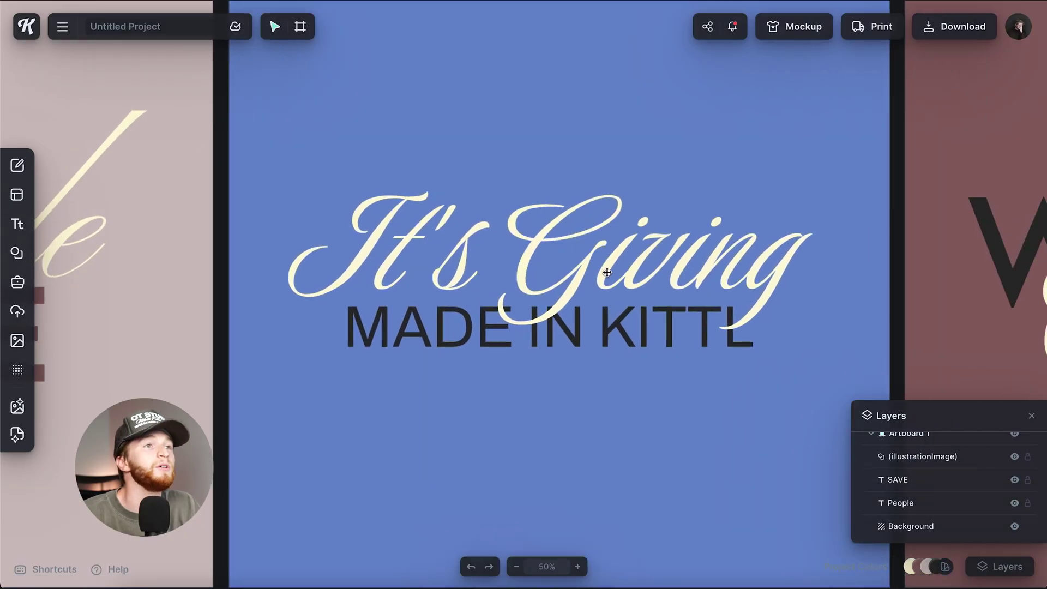
Hide the MADE IN KITTL text and the blue background on Artboard 2.
{"action": "left_click", "coordinate": [581, 268]}
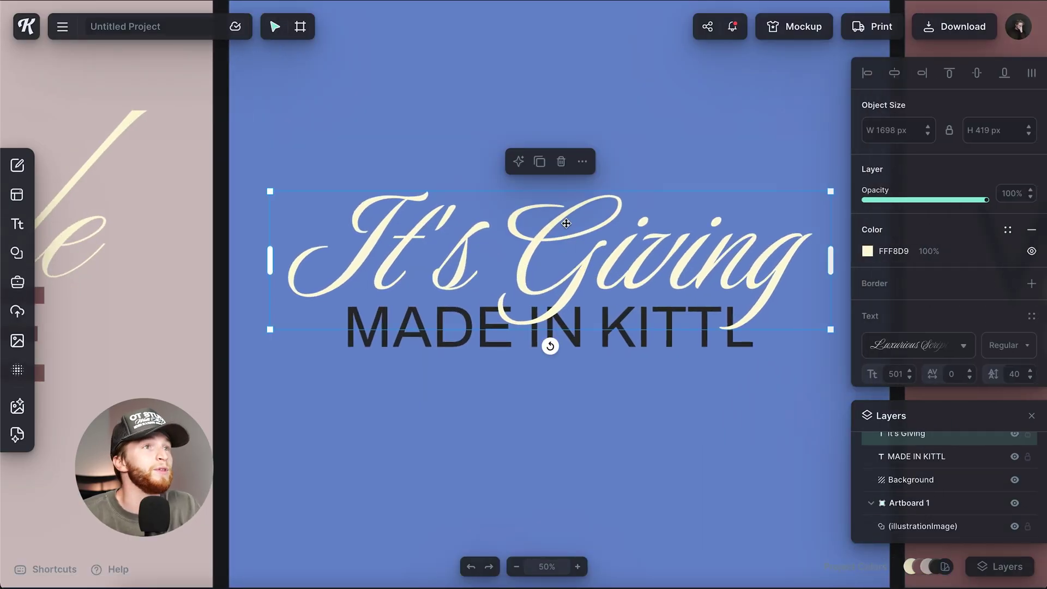
{"action": "scroll", "coordinate": [567, 229], "scroll_direction": "down", "scroll_amount": 3}
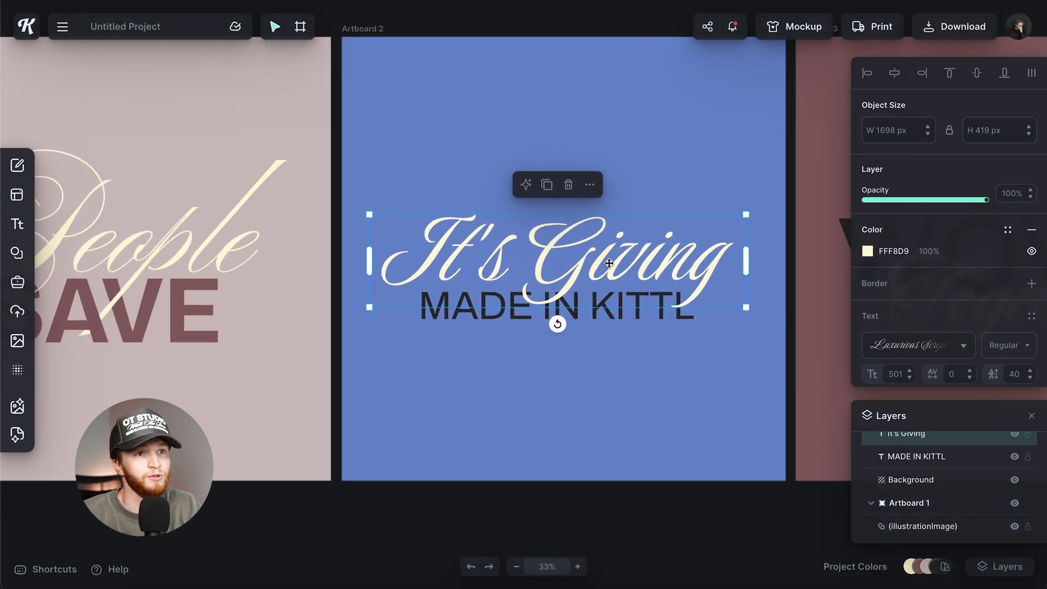
{"action": "left_click", "coordinate": [660, 313]}
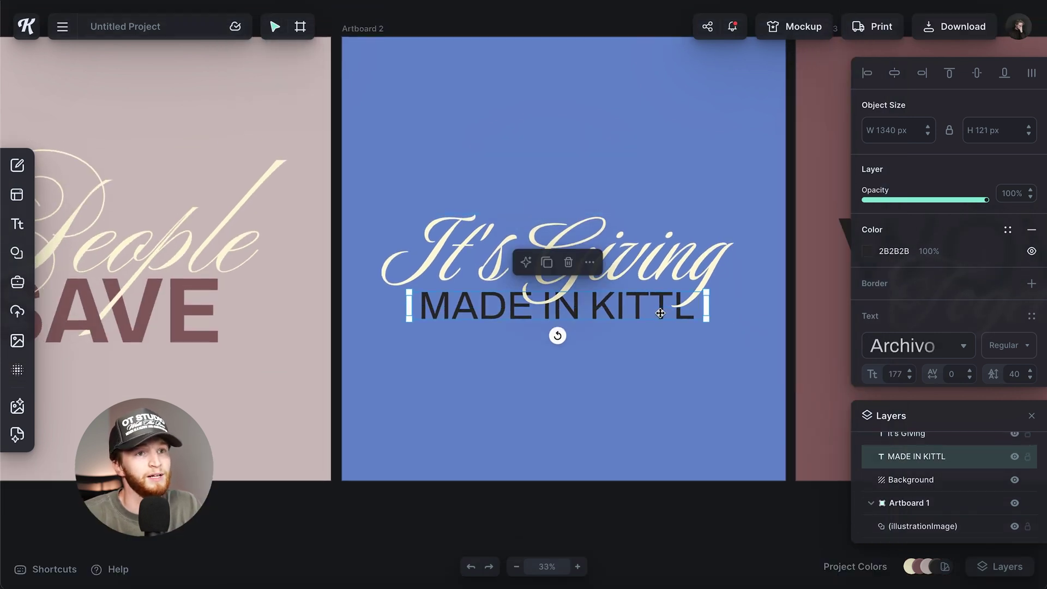
{"action": "left_click", "coordinate": [1015, 456]}
{"action": "left_click", "coordinate": [1014, 481]}
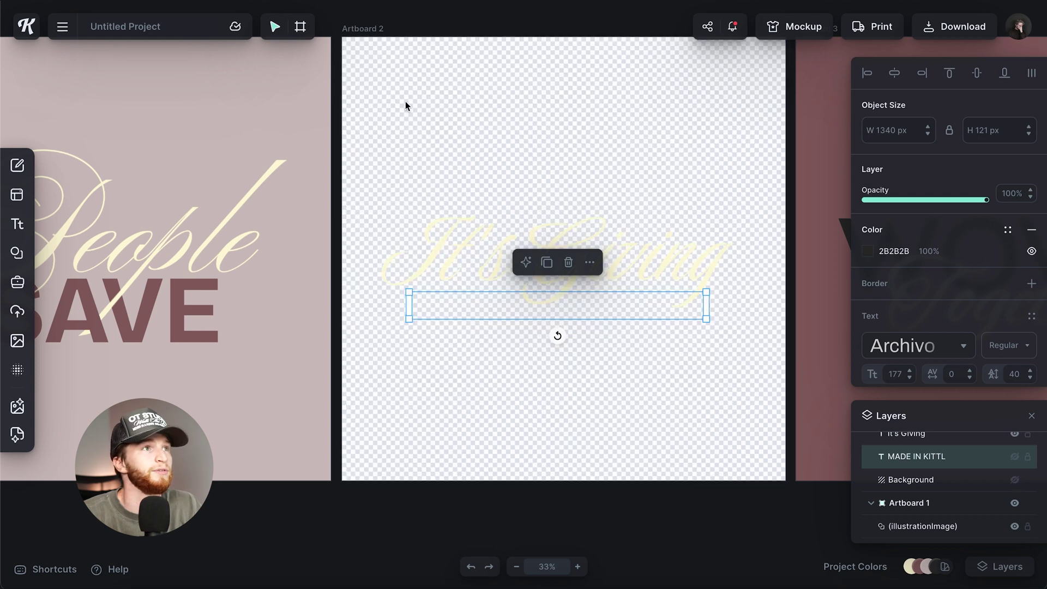
Download Artboard 2 as a PNG.
{"action": "left_click", "coordinate": [368, 30]}
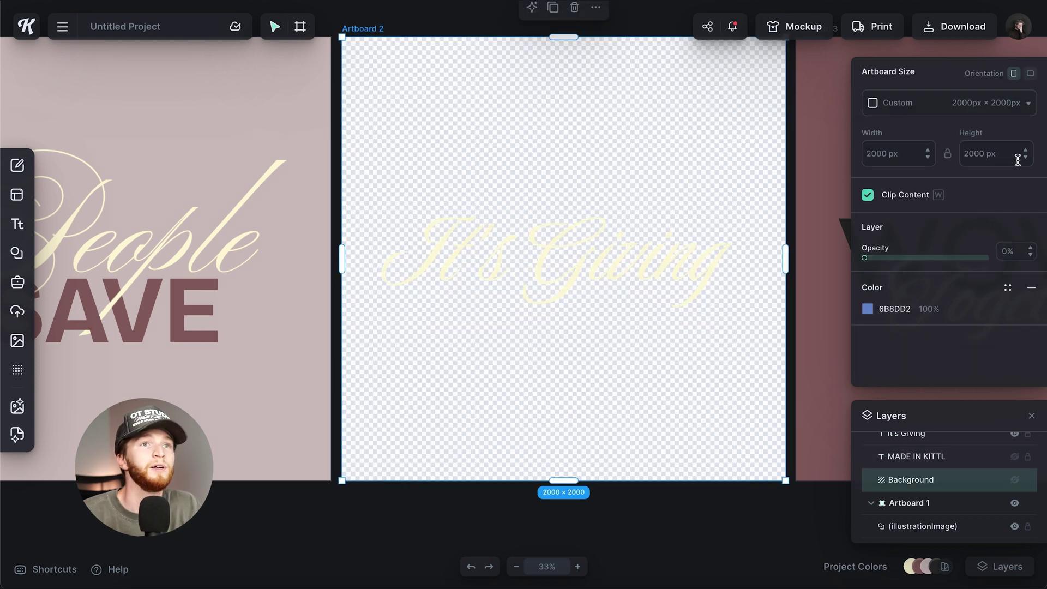
{"action": "left_click", "coordinate": [958, 27]}
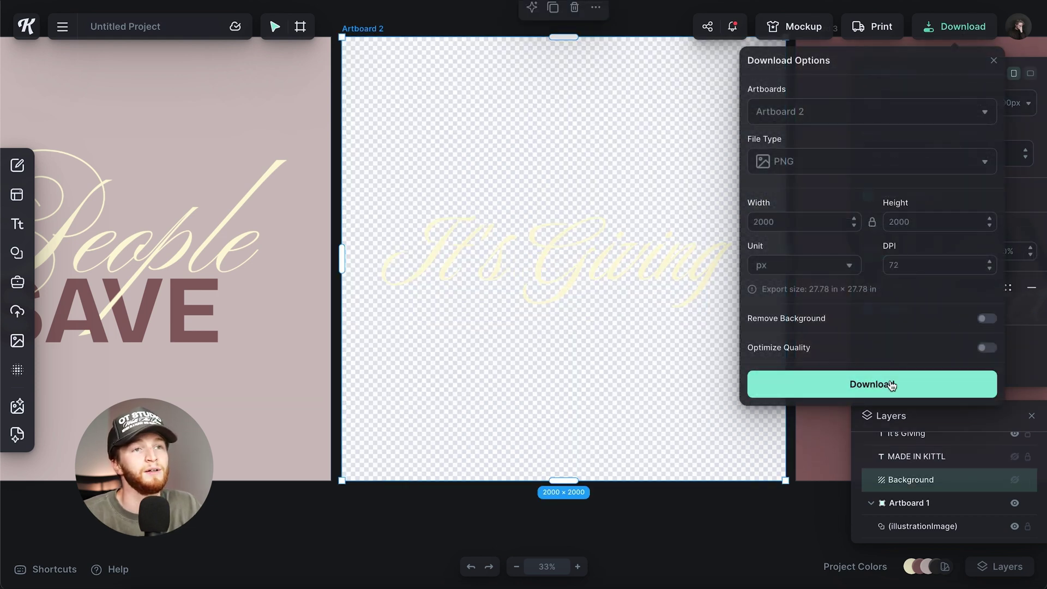
{"action": "left_click", "coordinate": [891, 384]}
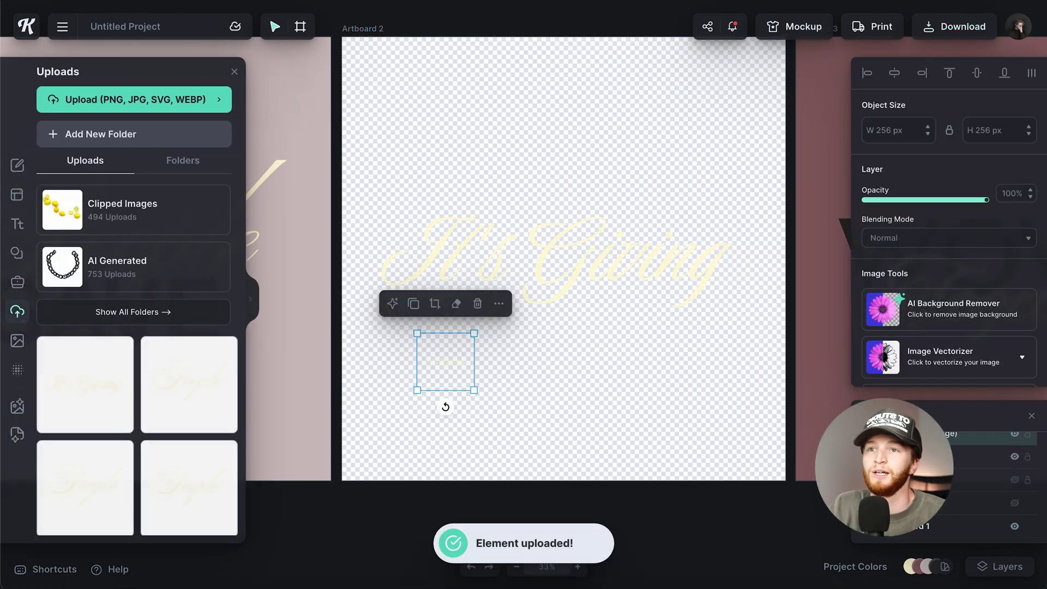
Show the blue background and scale the It's Giving image to fill Artboard 2 from the top-left.
{"action": "left_click", "coordinate": [1015, 503]}
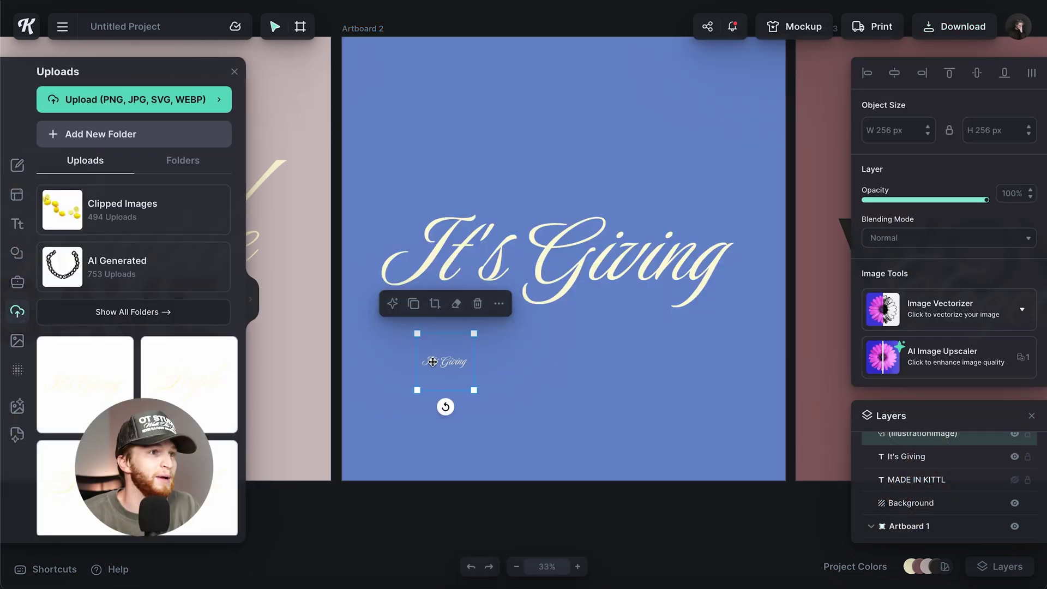
{"action": "left_click", "coordinate": [234, 71]}
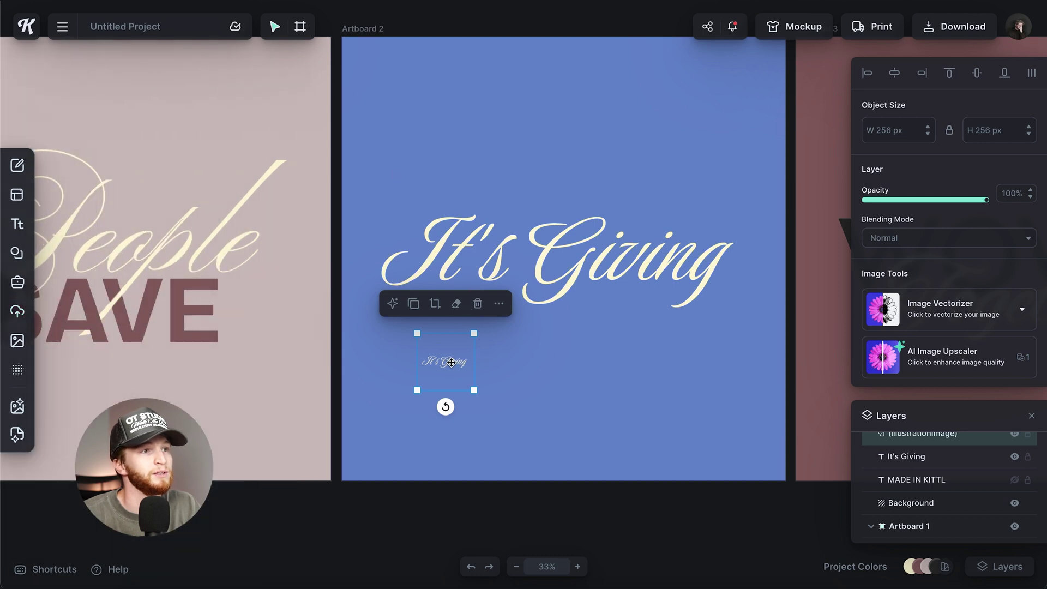
{"action": "left_click_drag", "start_coordinate": [444, 361], "coordinate": [374, 71]}
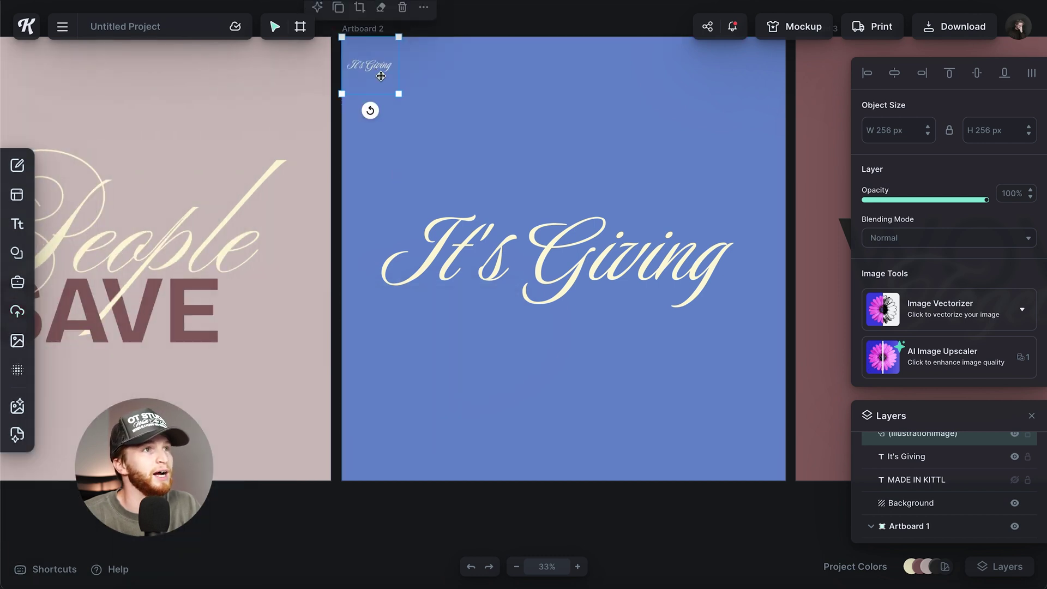
{"action": "left_click_drag", "start_coordinate": [399, 94], "coordinate": [786, 480]}
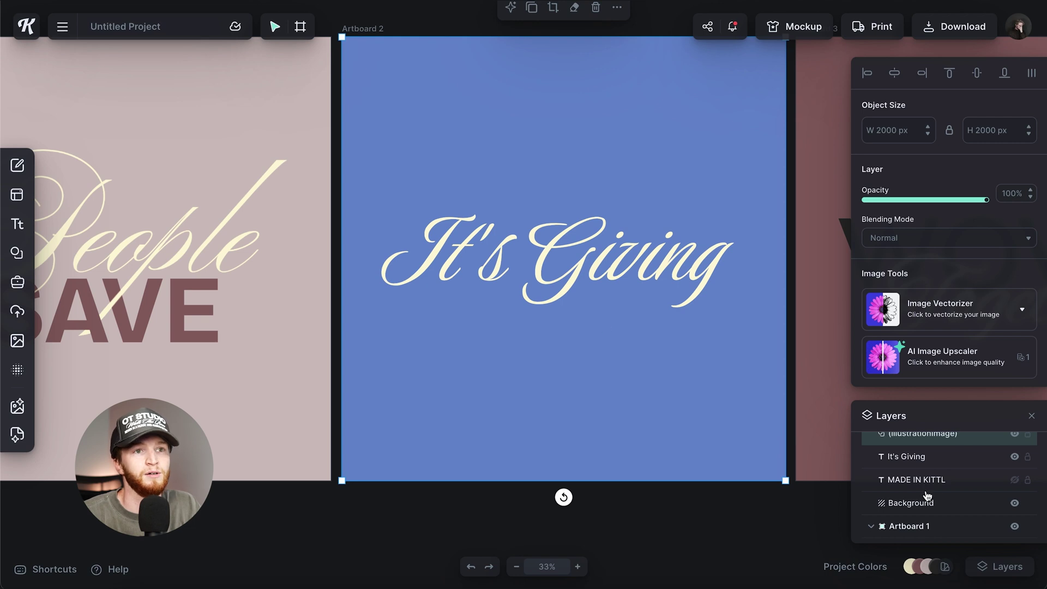
{"action": "scroll", "coordinate": [933, 469], "scroll_direction": "up", "scroll_amount": 1}
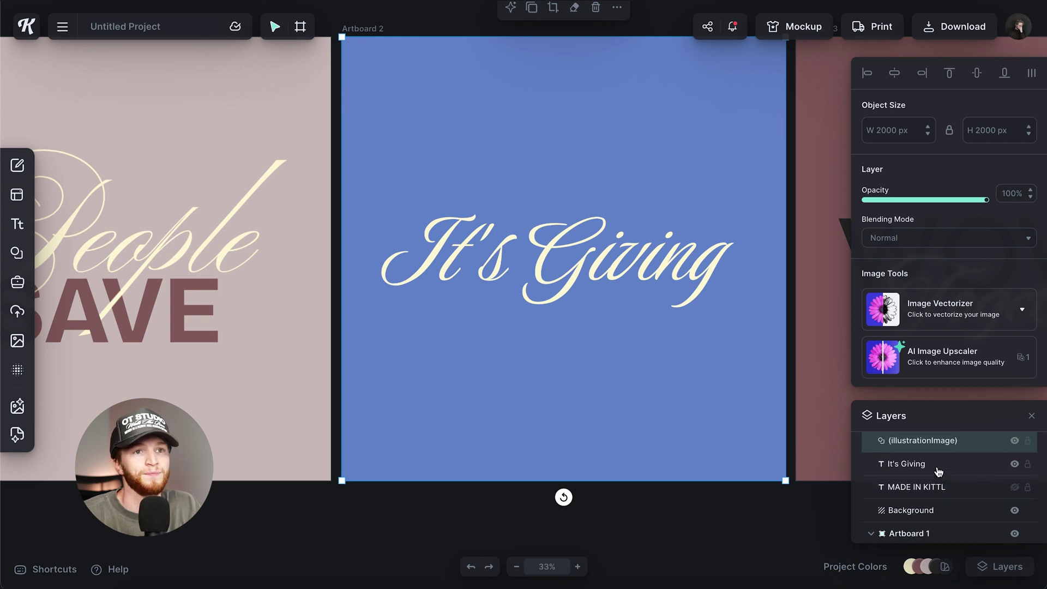
Show MADE IN KITTL again and move the It's Giving layer below it.
{"action": "left_click", "coordinate": [1014, 490]}
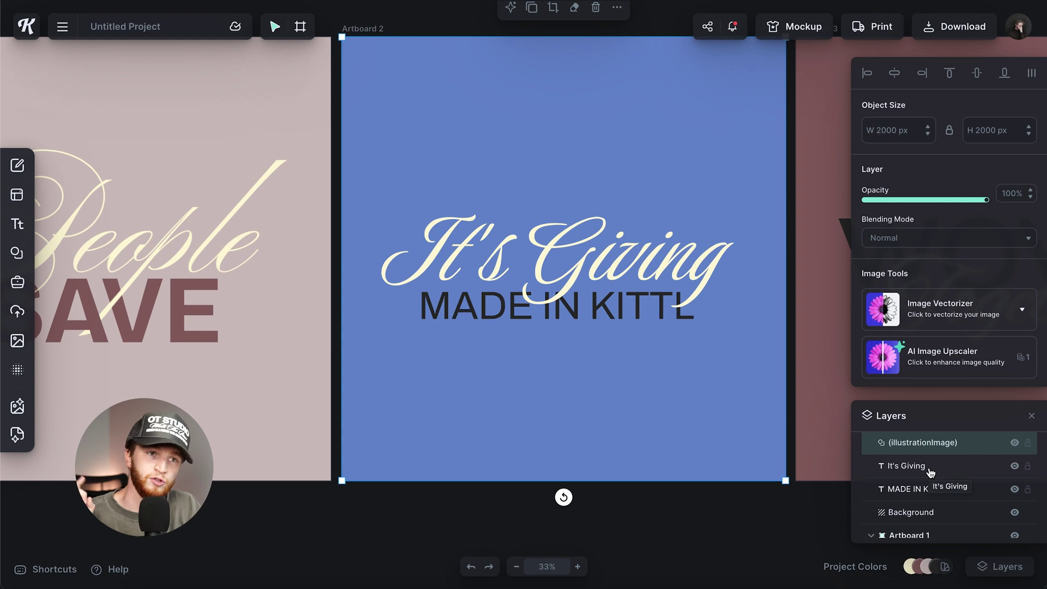
{"action": "mouse_move", "coordinate": [930, 472]}
{"action": "left_mouse_down"}
{"action": "mouse_move", "coordinate": [930, 500]}
{"action": "mouse_move", "coordinate": [934, 468]}
{"action": "left_mouse_up"}
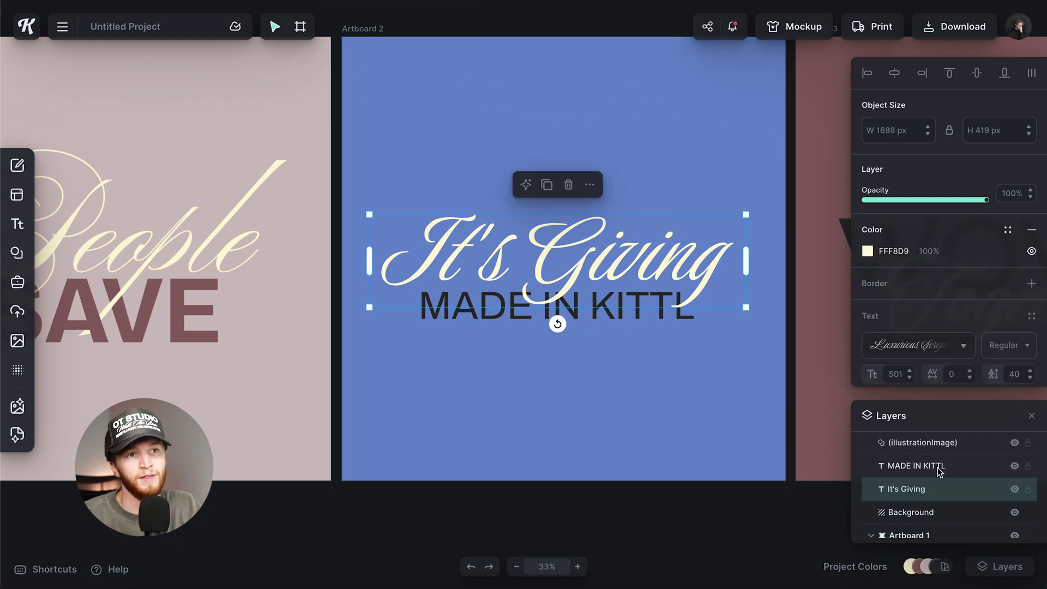
{"action": "left_click", "coordinate": [939, 469]}
{"action": "left_click", "coordinate": [933, 443]}
{"action": "scroll", "coordinate": [660, 337], "scroll_direction": "up", "scroll_amount": 3}
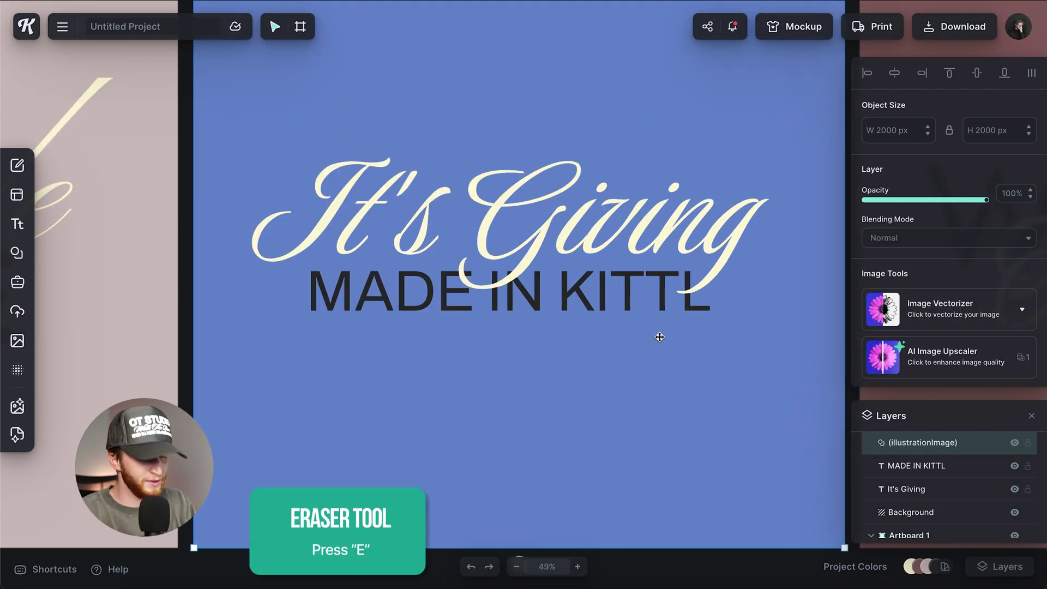
{"action": "key", "text": "e"}
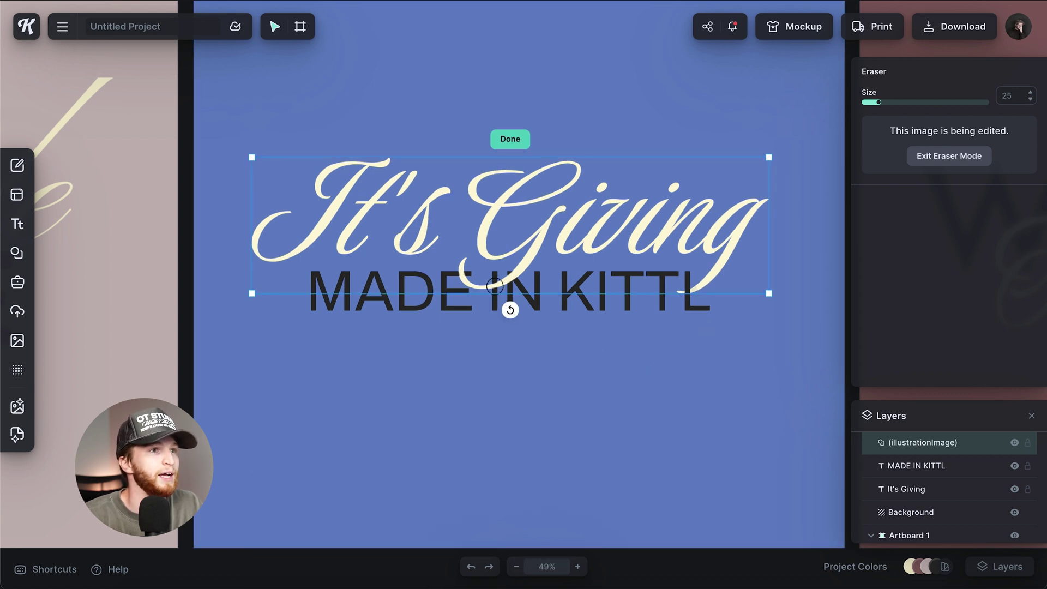
{"action": "key", "text": "Escape"}
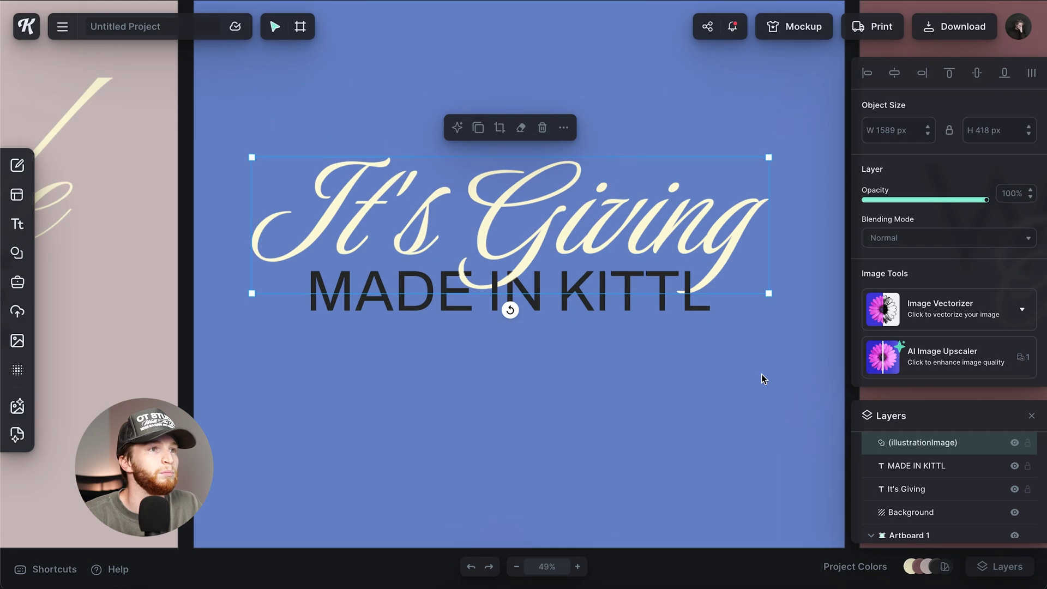
{"action": "key", "text": "Escape"}
{"action": "scroll", "coordinate": [542, 332], "scroll_direction": "down", "scroll_amount": 3}
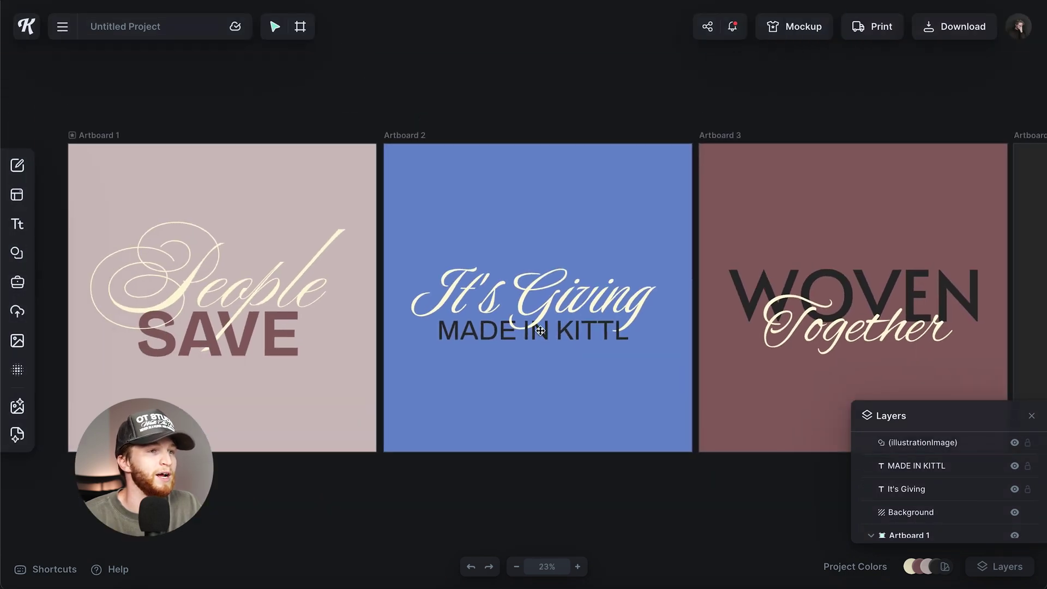
{"action": "scroll", "coordinate": [539, 330], "scroll_direction": "up", "scroll_amount": 5}
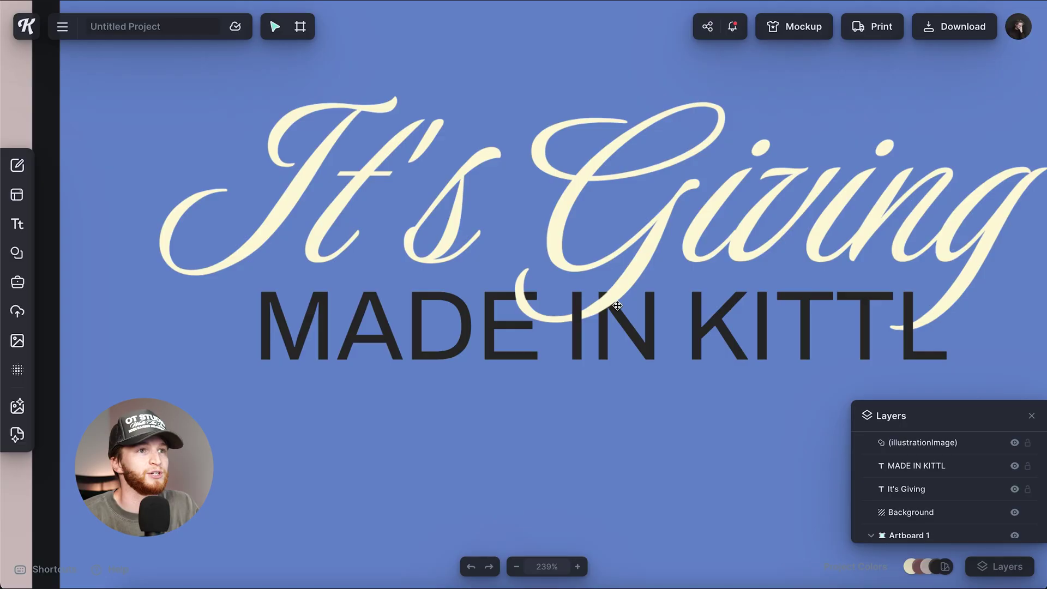
{"action": "scroll", "coordinate": [649, 326], "scroll_direction": "down", "scroll_amount": 3}
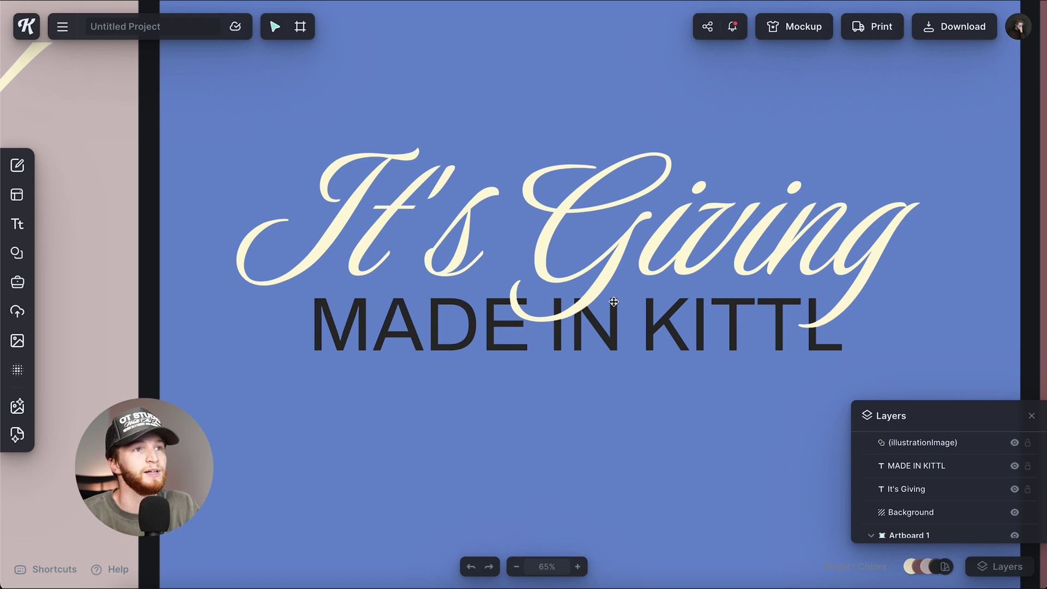
{"action": "double_click", "coordinate": [607, 277]}
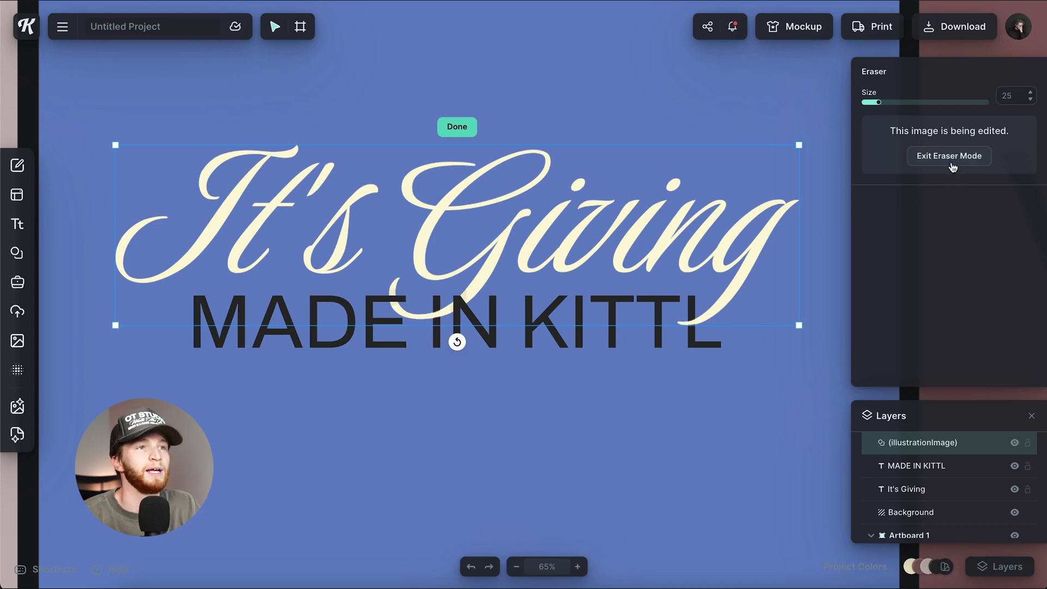
{"action": "left_click", "coordinate": [950, 156]}
{"action": "key", "text": "Escape"}
{"action": "key", "text": "shift+1"}
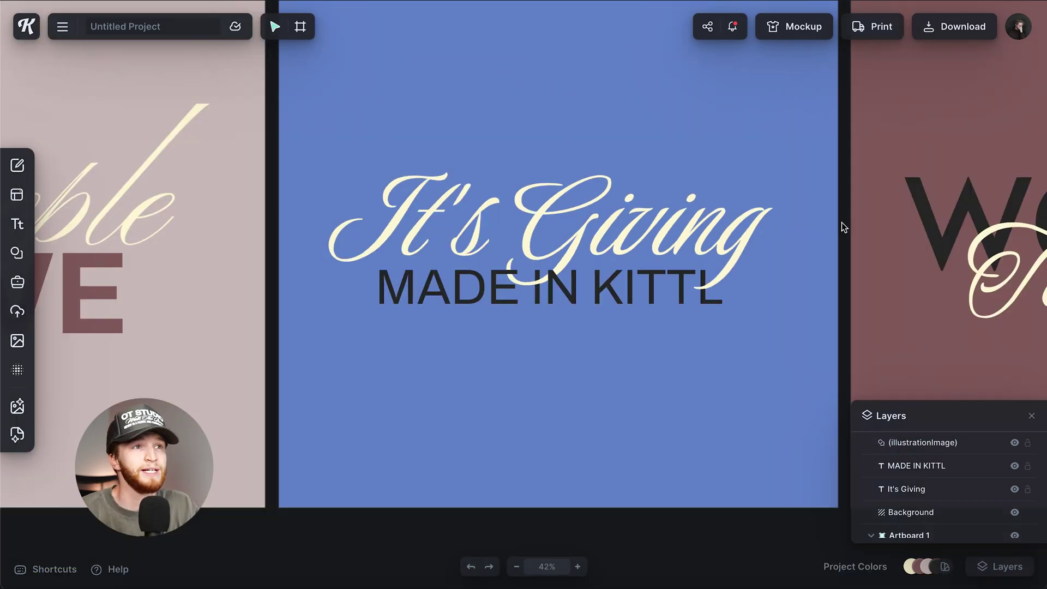
Erase the It's Giving swash wherever it crosses the word IN in MADE IN KITTL.
{"action": "scroll", "coordinate": [570, 297], "scroll_direction": "up", "scroll_amount": 5}
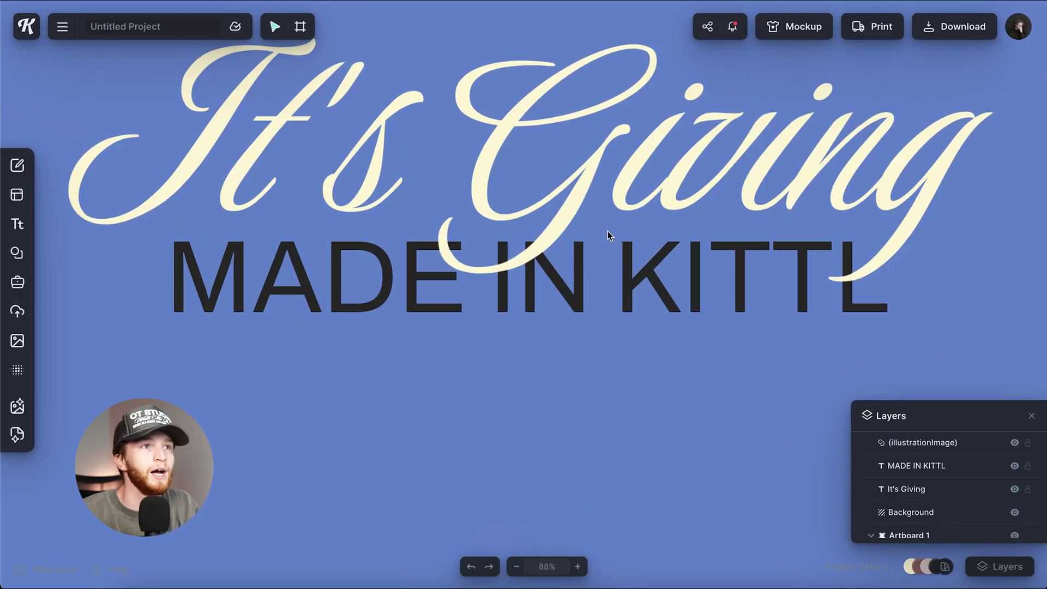
{"action": "double_click", "coordinate": [574, 205]}
{"action": "left_click_drag", "start_coordinate": [495, 270], "coordinate": [498, 265]}
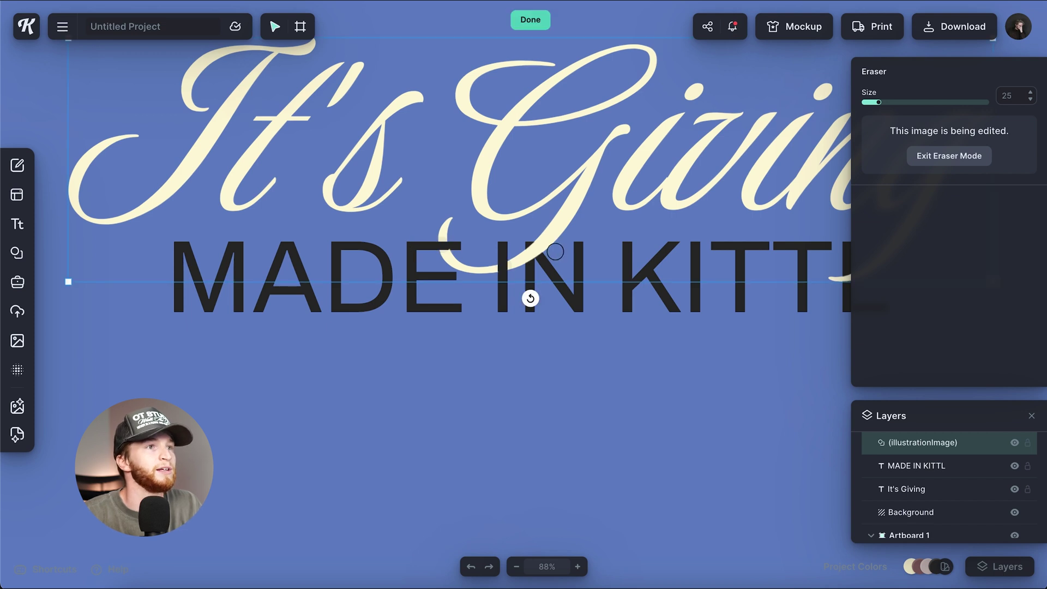
{"action": "scroll", "coordinate": [539, 248], "scroll_direction": "down", "scroll_amount": 3}
{"action": "scroll", "coordinate": [524, 244], "scroll_direction": "right", "scroll_amount": 3}
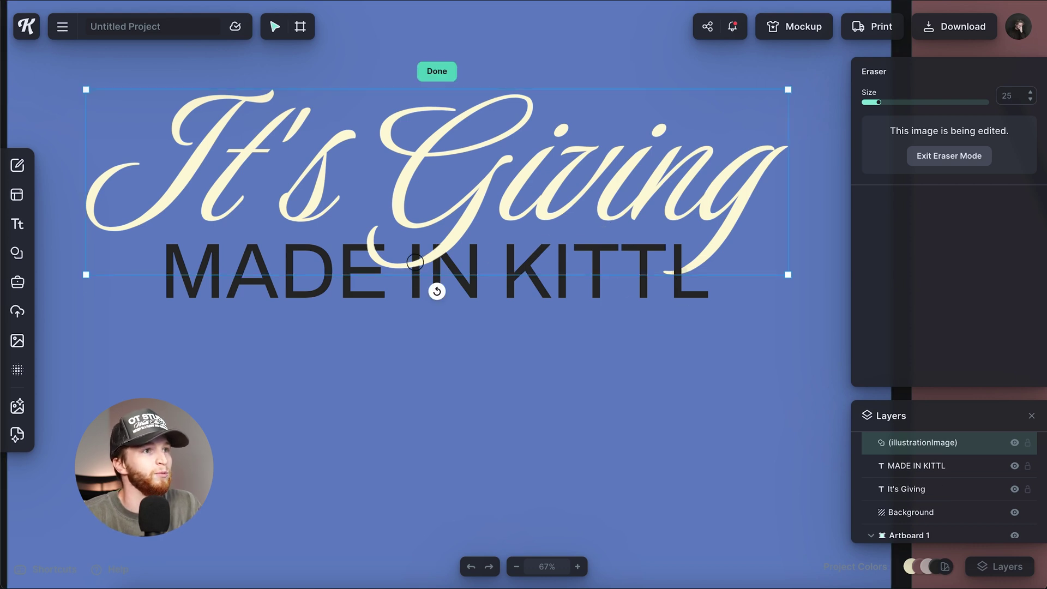
{"action": "mouse_move", "coordinate": [416, 262]}
{"action": "left_mouse_down"}
{"action": "mouse_move", "coordinate": [441, 260]}
{"action": "mouse_move", "coordinate": [435, 247]}
{"action": "left_mouse_up"}
{"action": "left_click_drag", "start_coordinate": [370, 252], "coordinate": [362, 248]}
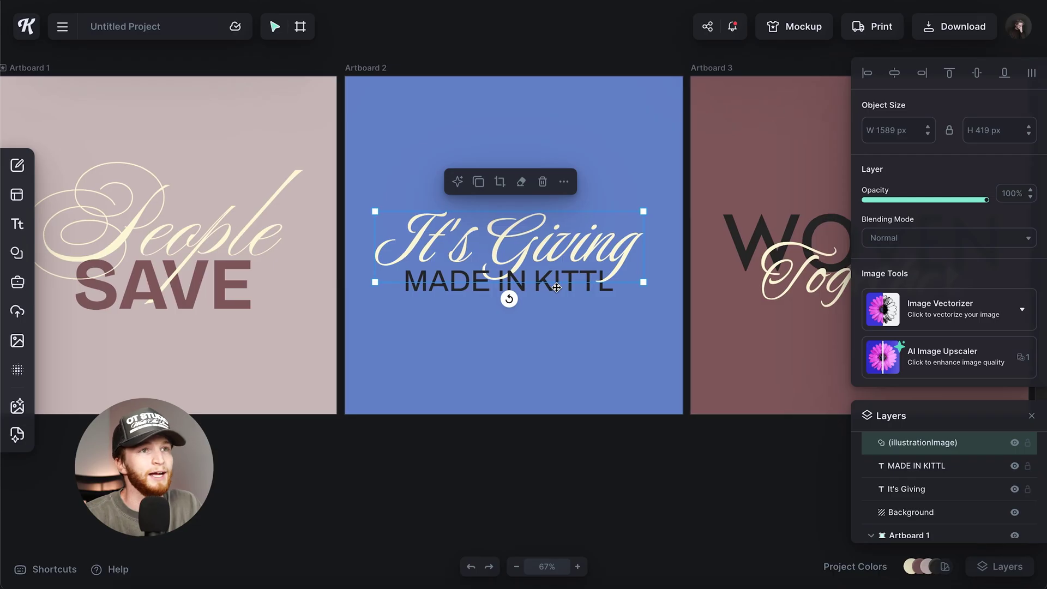
{"action": "scroll", "coordinate": [618, 227], "scroll_direction": "right", "scroll_amount": 5}
{"action": "scroll", "coordinate": [619, 226], "scroll_direction": "up", "scroll_amount": 3}
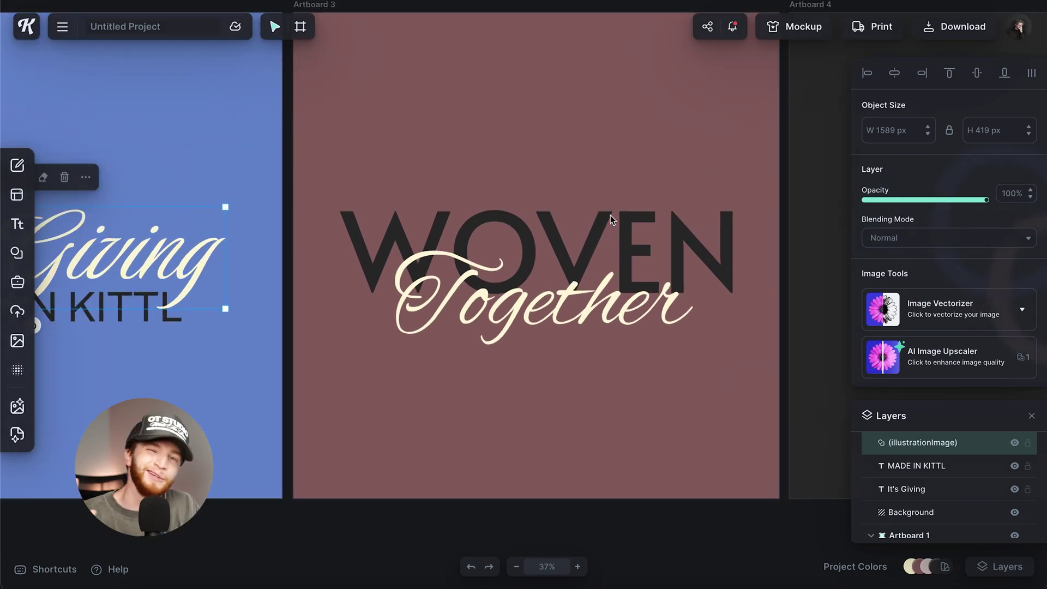
{"action": "left_click", "coordinate": [555, 171]}
{"action": "scroll", "coordinate": [553, 171], "scroll_direction": "up", "scroll_amount": 2}
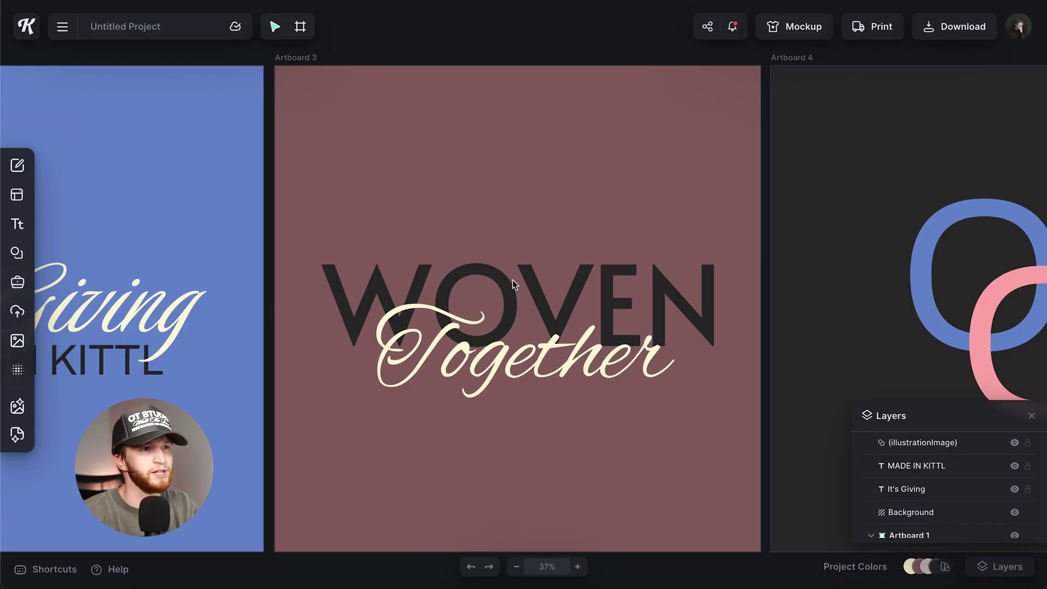
{"action": "left_click_drag", "start_coordinate": [513, 283], "coordinate": [513, 180]}
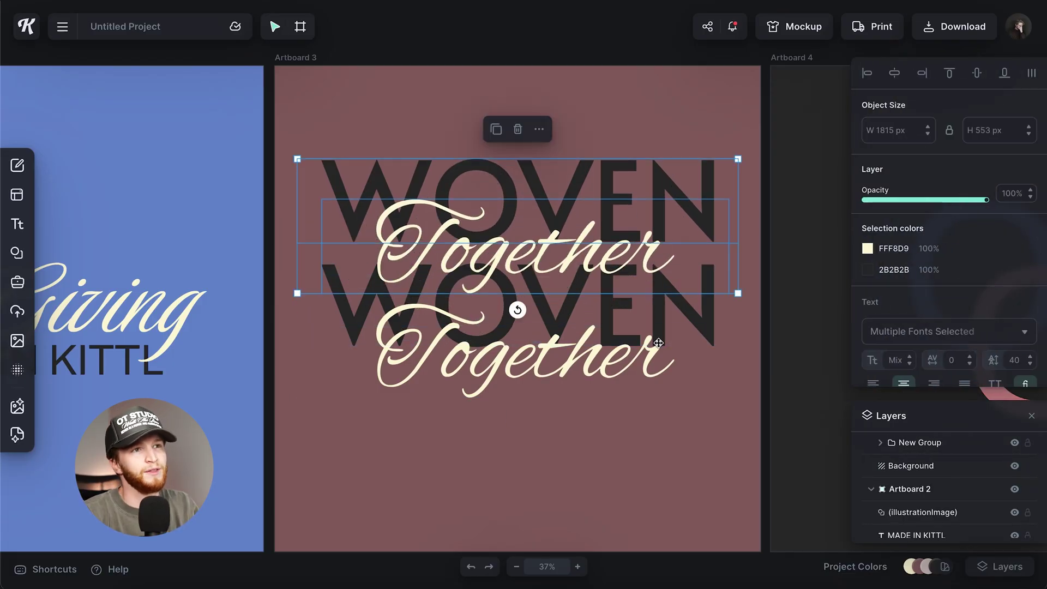
{"action": "key", "text": "ctrl+z"}
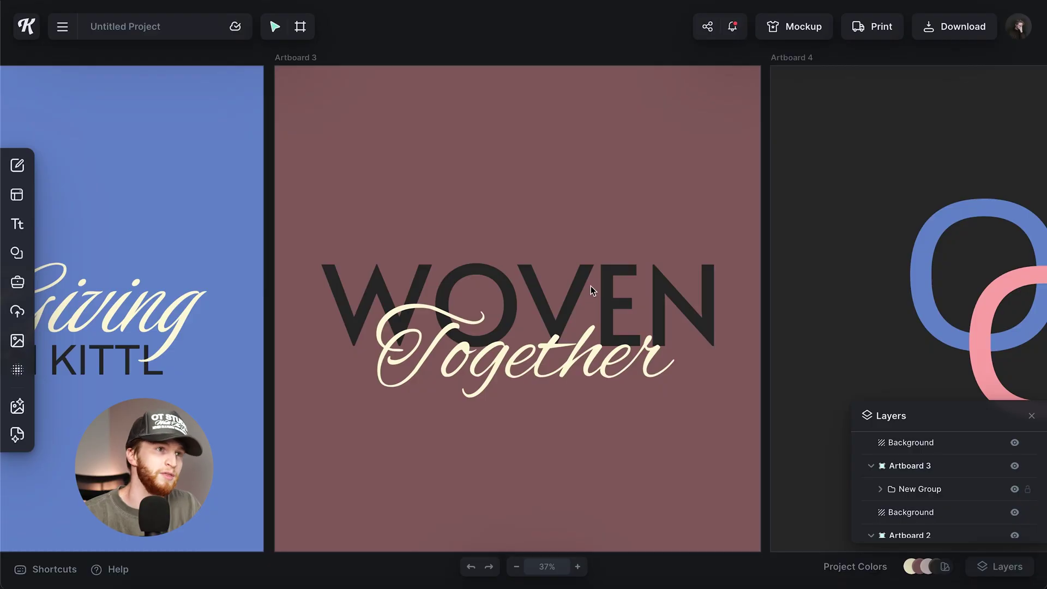
Ungroup WOVEN and Together, then hide the WOVEN layer and Artboard 3's background.
{"action": "left_click", "coordinate": [584, 285]}
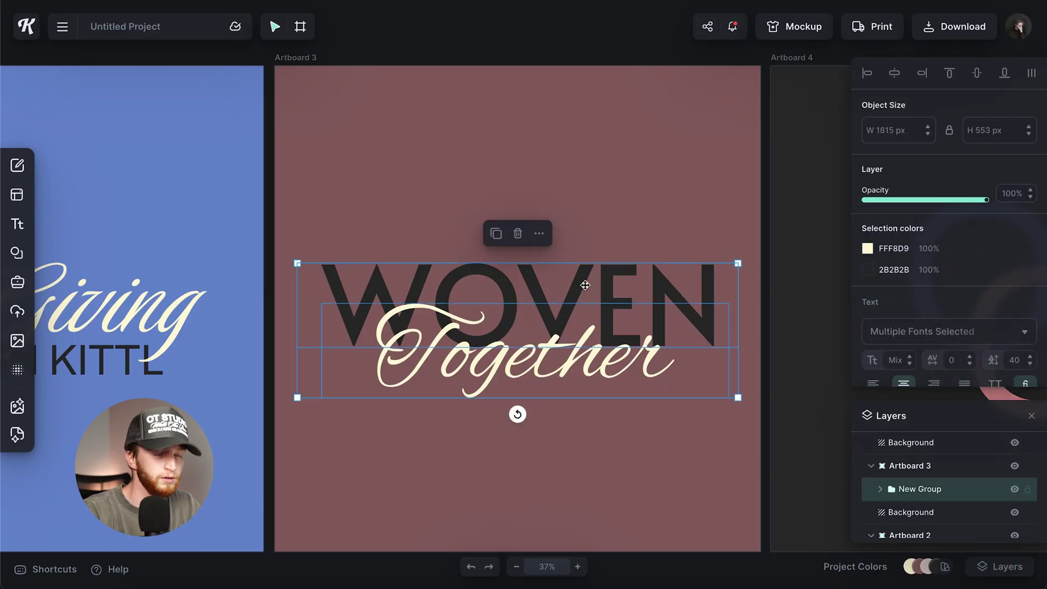
{"action": "key", "text": "ctrl+shift+g"}
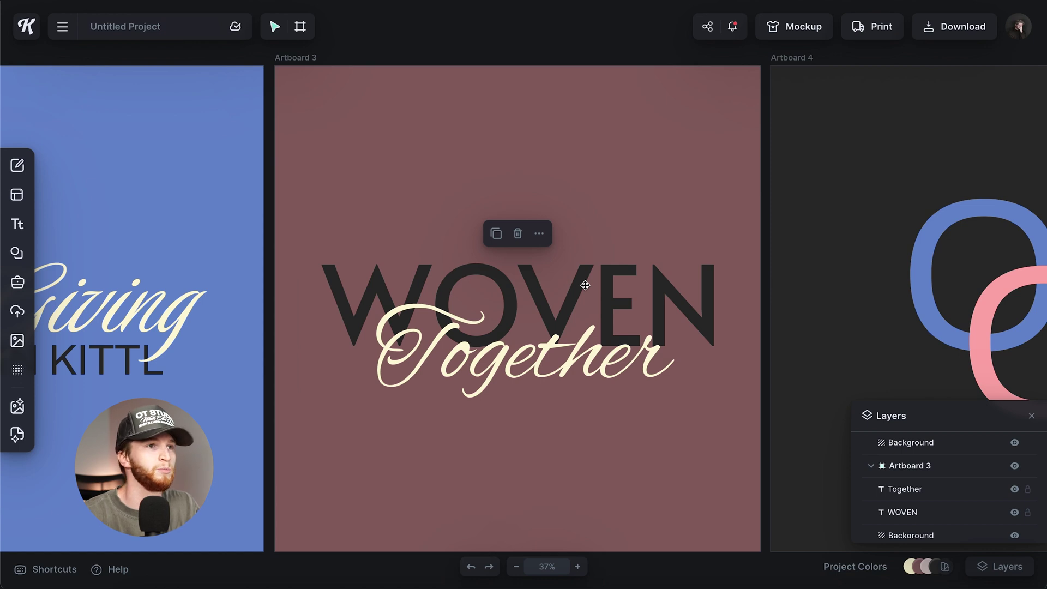
{"action": "left_click", "coordinate": [584, 285]}
{"action": "left_click", "coordinate": [1015, 512]}
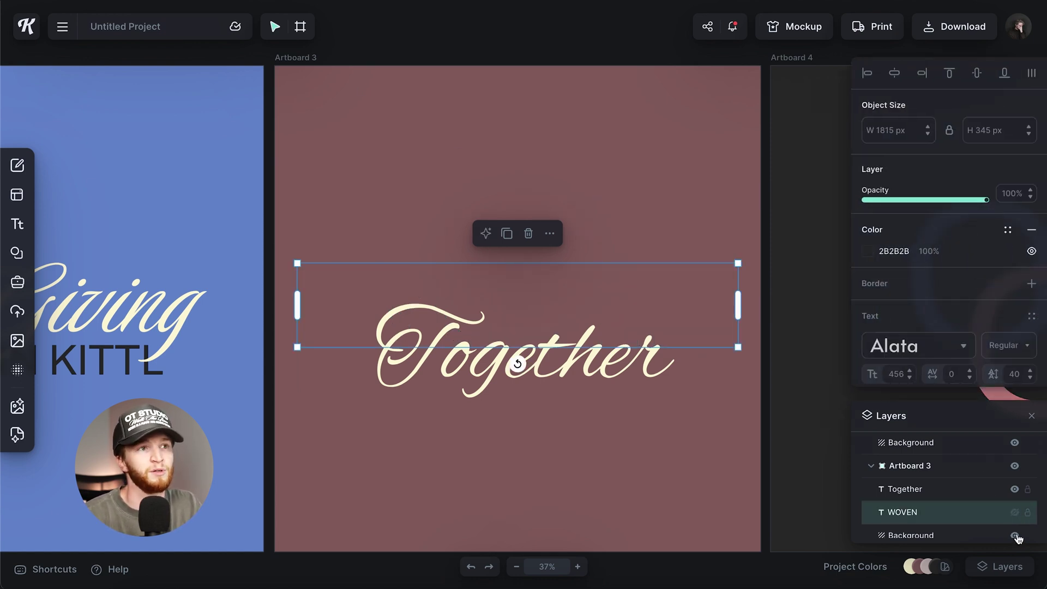
{"action": "left_click", "coordinate": [1015, 536]}
{"action": "left_click", "coordinate": [568, 363]}
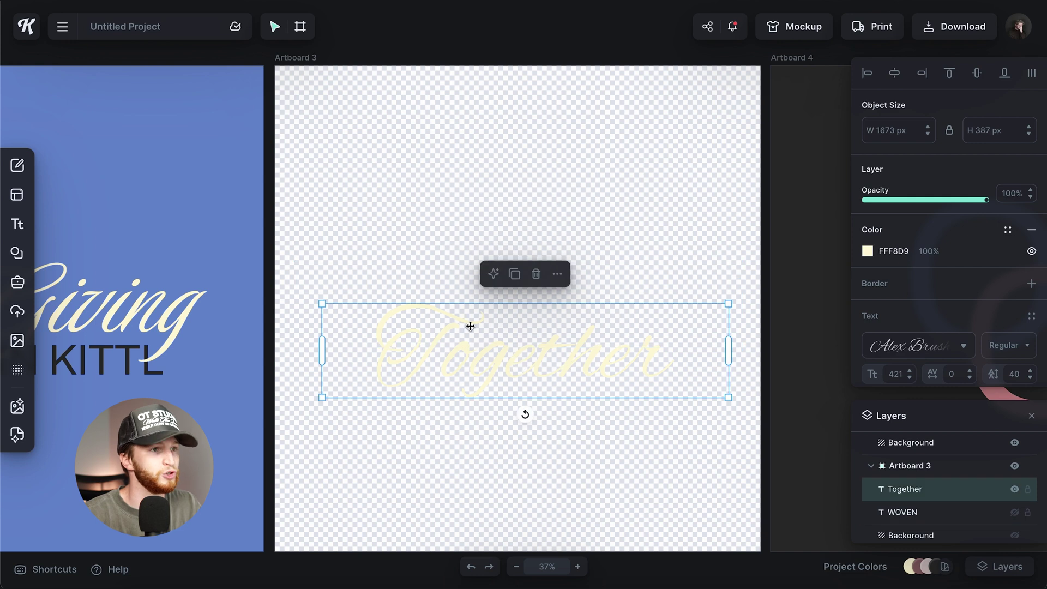
Export Artboard 3, show its background again, and place the exported Together image onto it.
{"action": "left_click", "coordinate": [304, 60]}
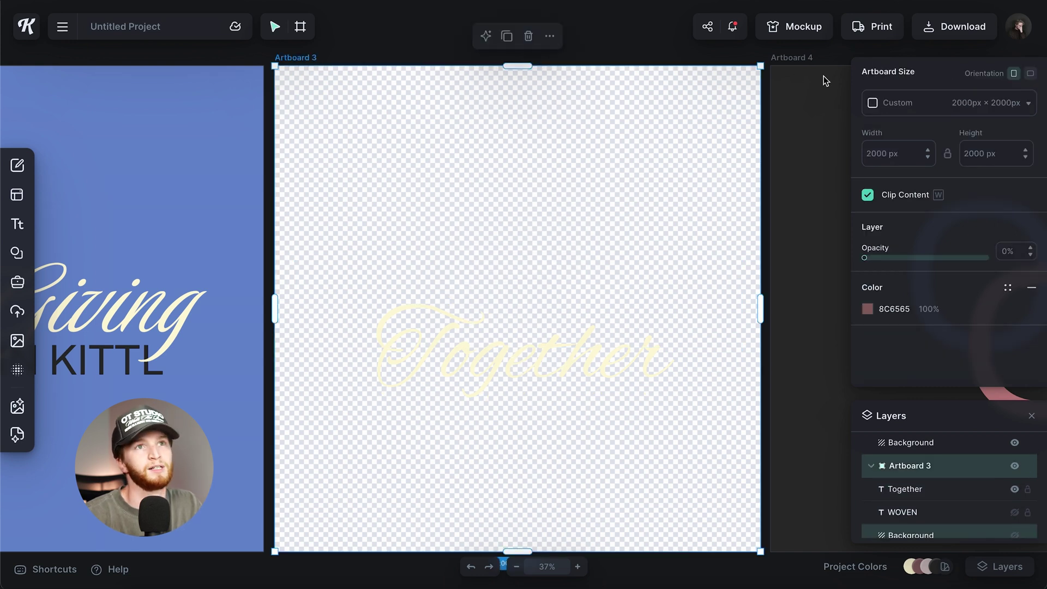
{"action": "left_click", "coordinate": [951, 26]}
{"action": "left_click", "coordinate": [921, 382]}
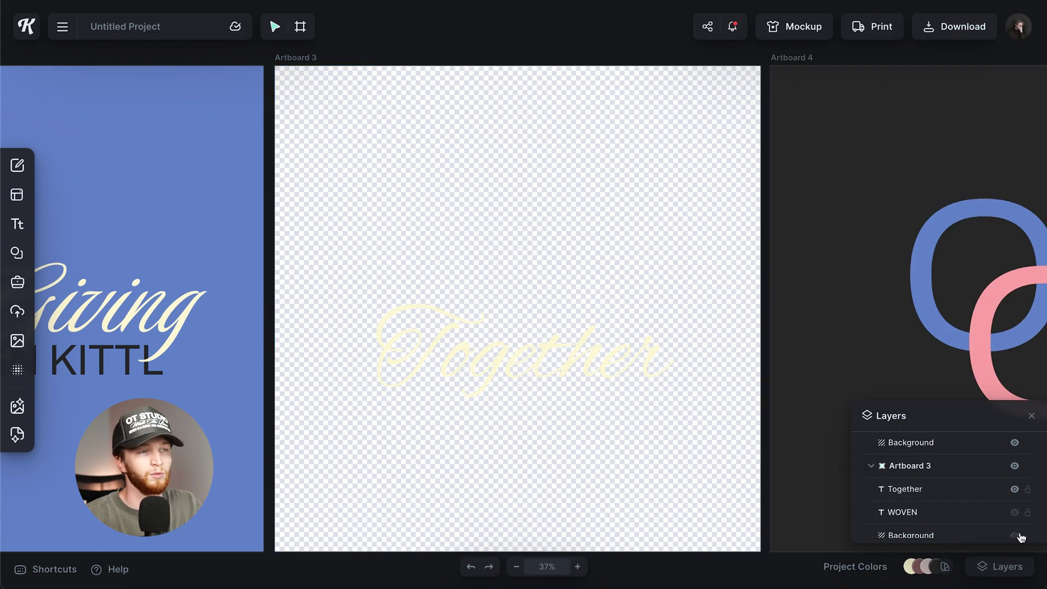
{"action": "left_click", "coordinate": [1014, 536]}
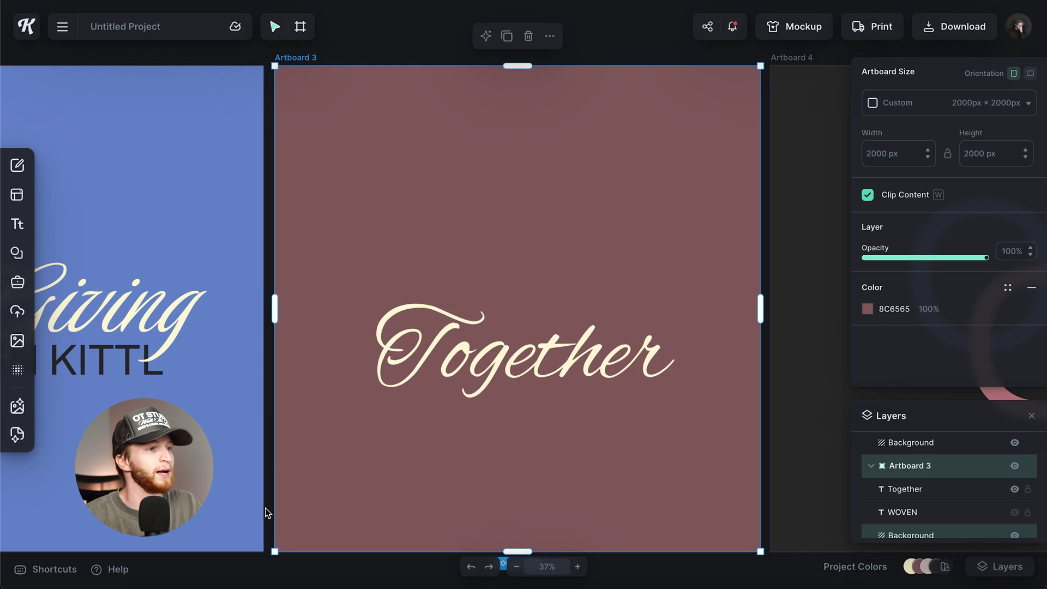
{"action": "left_click_drag", "start_coordinate": [128, 577], "coordinate": [763, 552]}
Show WOVEN again and move the Together layer below WOVEN in the layer order.
{"action": "scroll", "coordinate": [965, 497], "scroll_direction": "down", "scroll_amount": 1}
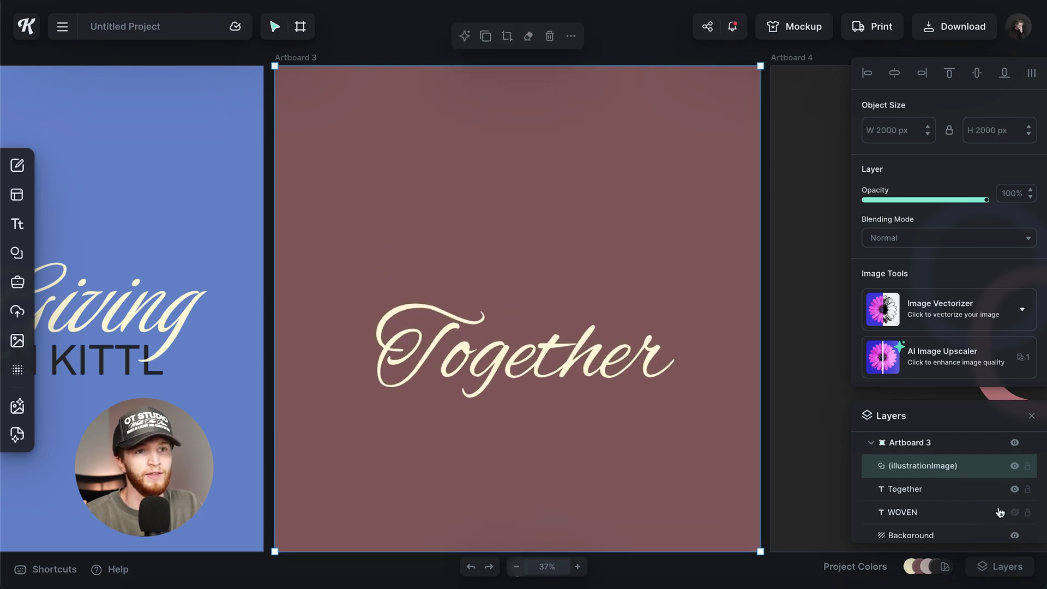
{"action": "left_click", "coordinate": [1014, 513]}
{"action": "scroll", "coordinate": [949, 493], "scroll_direction": "down", "scroll_amount": 1}
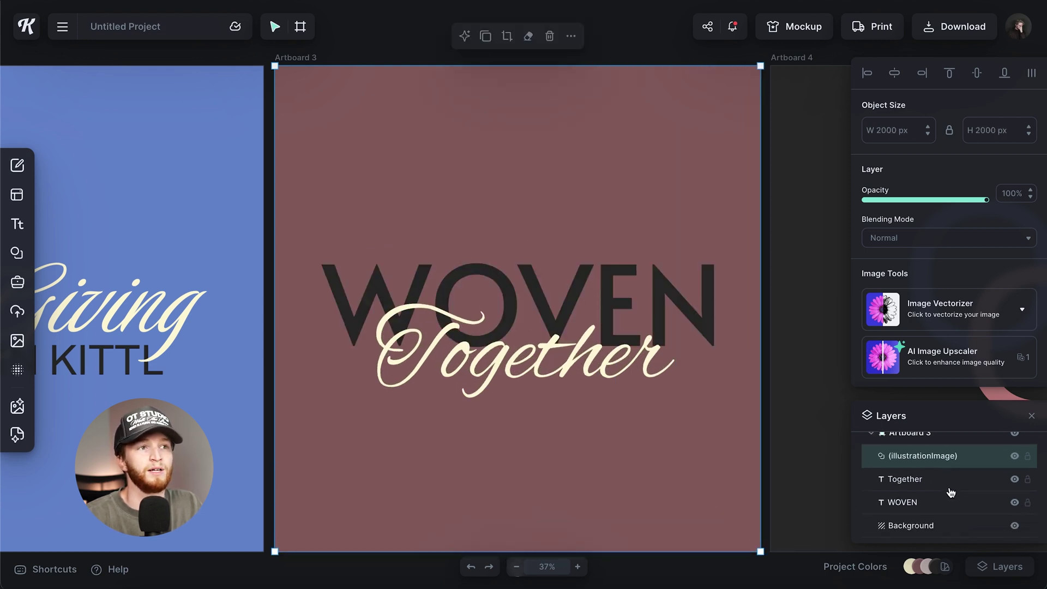
{"action": "left_click", "coordinate": [915, 480]}
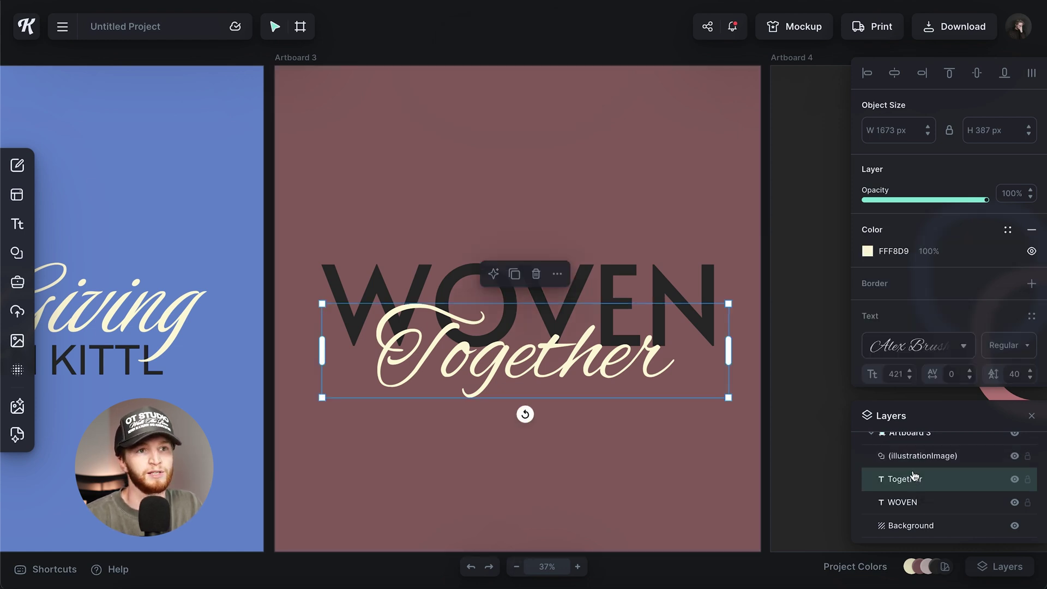
{"action": "left_click_drag", "start_coordinate": [917, 484], "coordinate": [926, 512]}
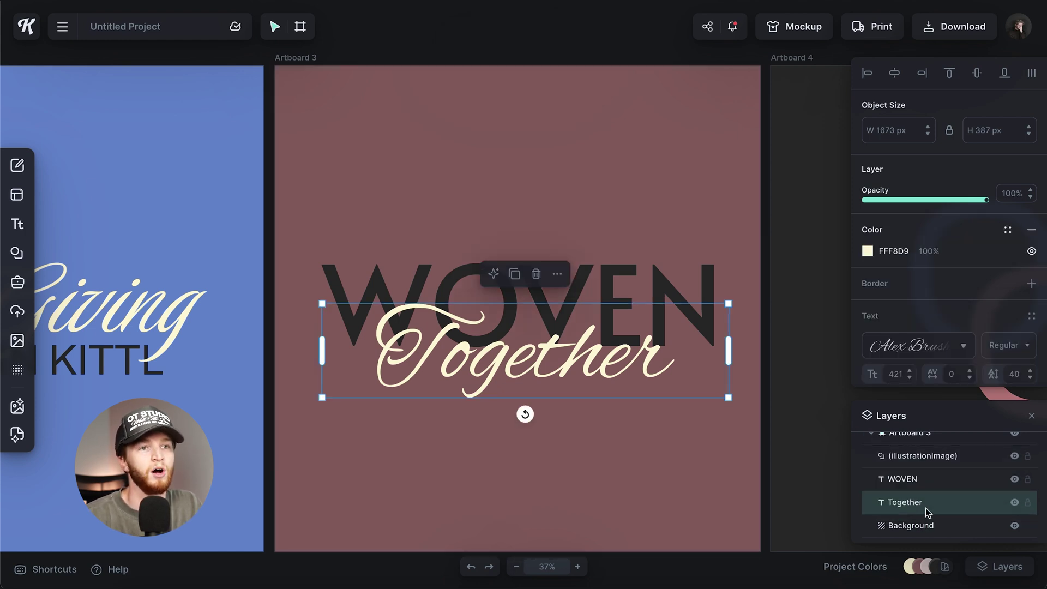
{"action": "left_click", "coordinate": [908, 480]}
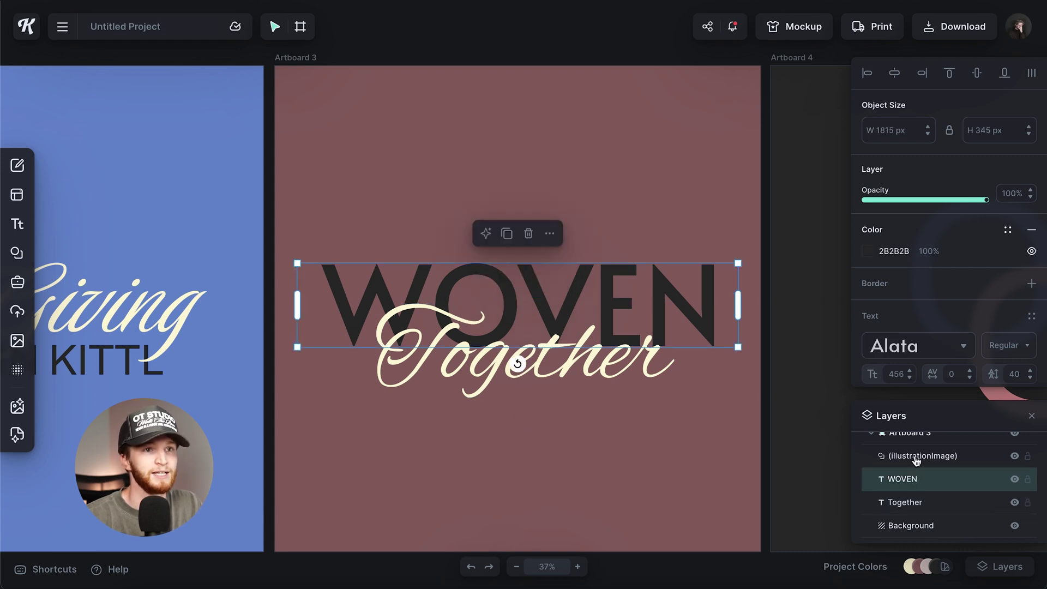
{"action": "left_click", "coordinate": [915, 460]}
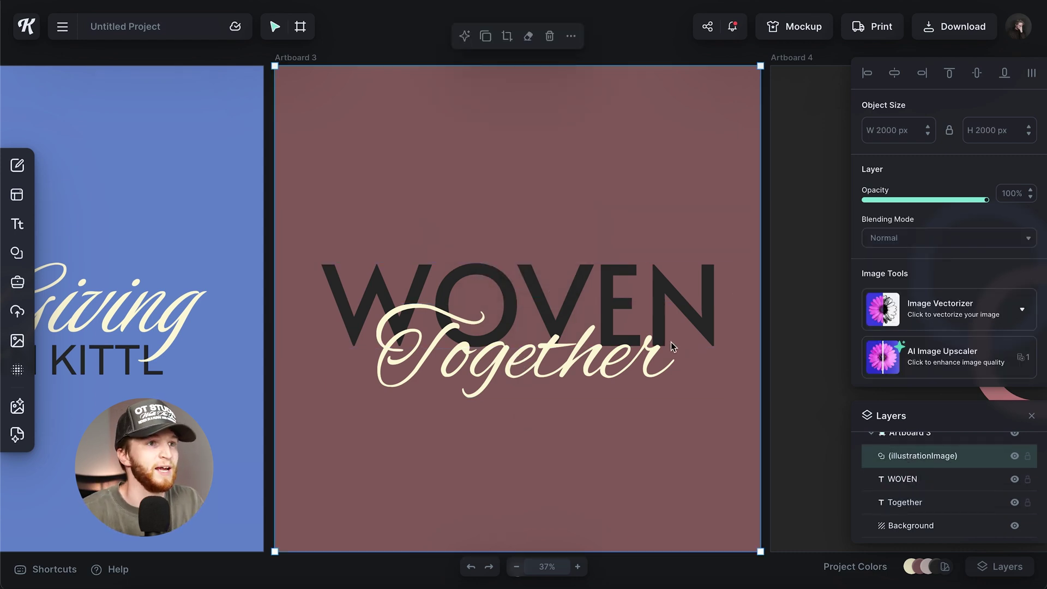
Erase the illustration image around the T of Together, then exit Eraser mode.
{"action": "key", "text": "e"}
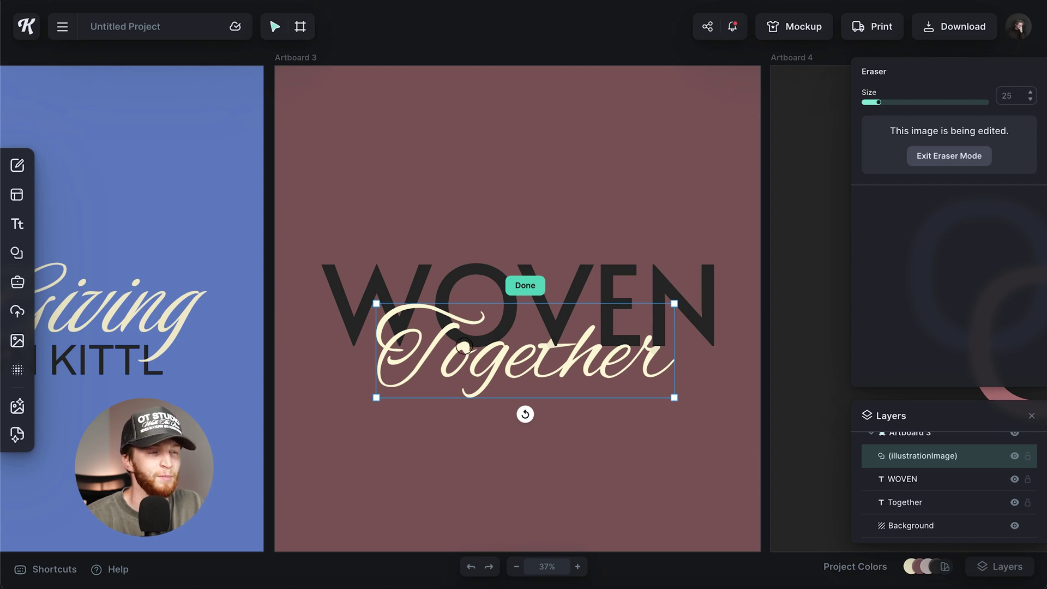
{"action": "left_click", "coordinate": [442, 313]}
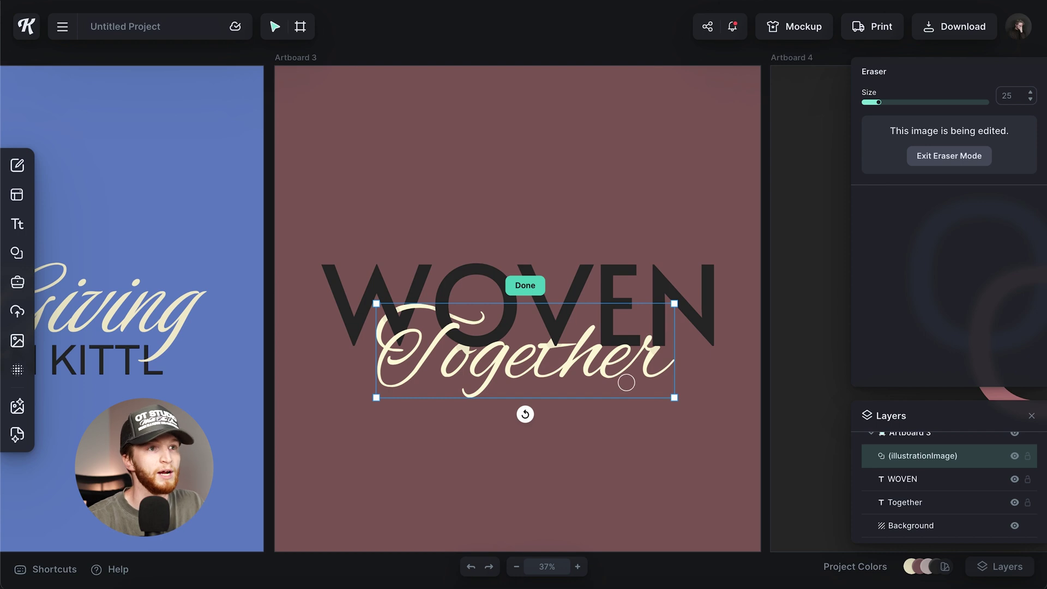
{"action": "left_click", "coordinate": [931, 161]}
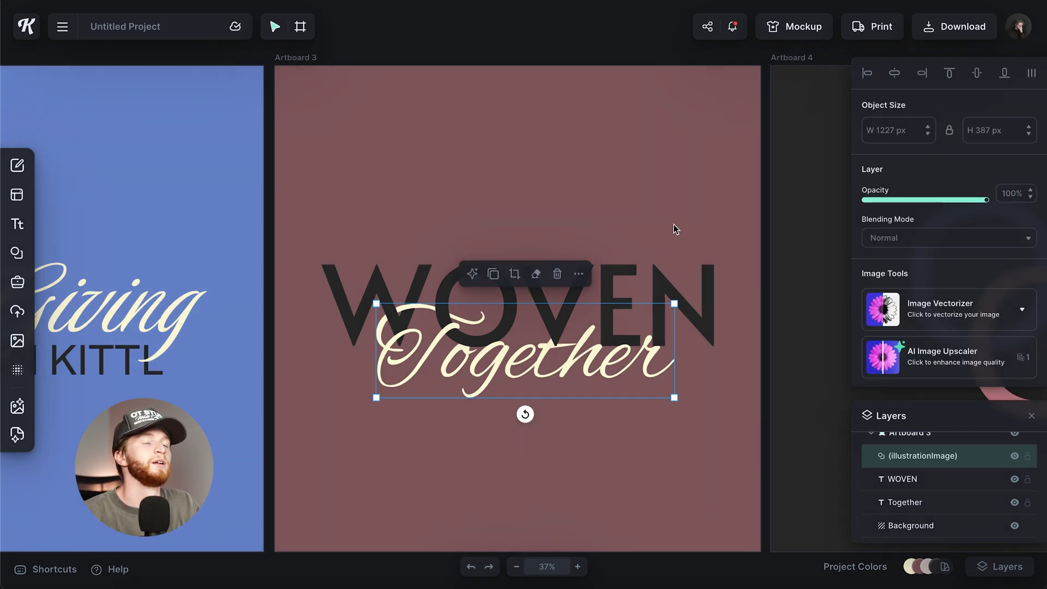
Deselect the image, zoom out and pan across the artboards until Artboard 4 is centred.
{"action": "left_click", "coordinate": [672, 224]}
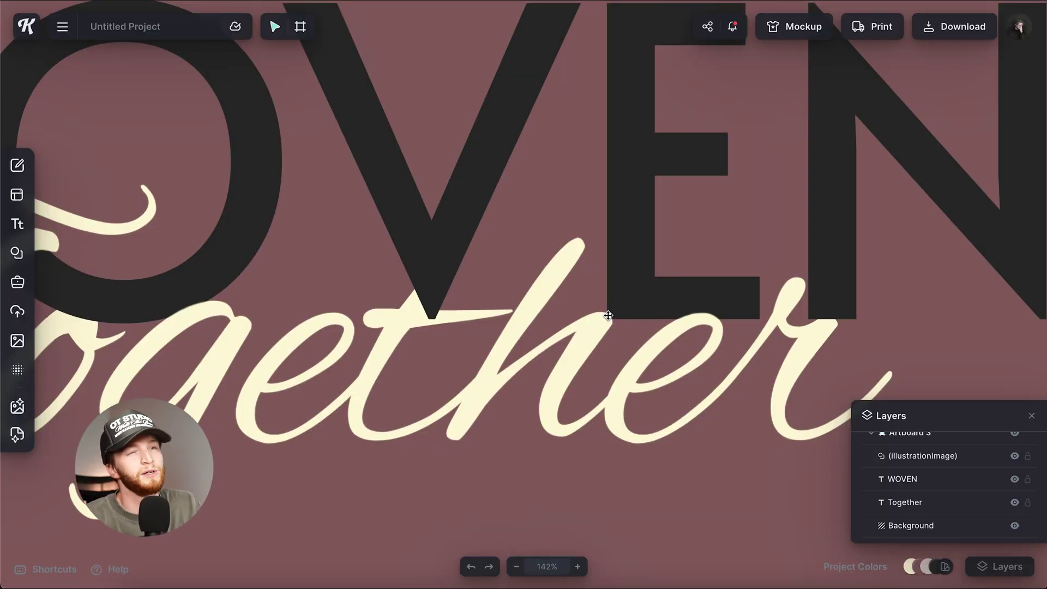
{"action": "scroll", "coordinate": [608, 315], "scroll_direction": "left", "scroll_amount": 3}
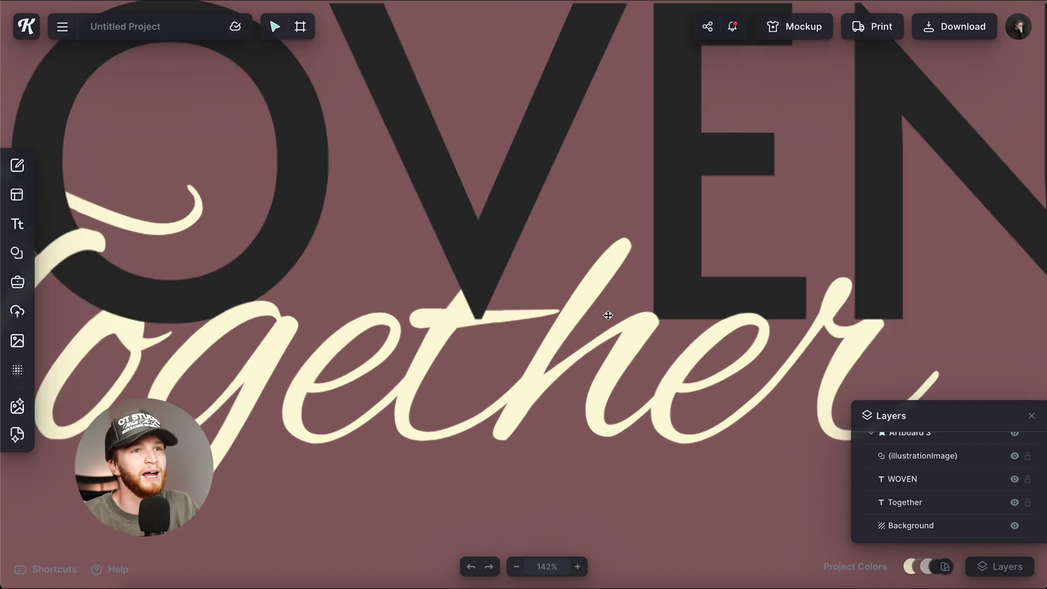
{"action": "scroll", "coordinate": [612, 311], "scroll_direction": "right", "scroll_amount": 5}
{"action": "scroll", "coordinate": [749, 286], "scroll_direction": "up", "scroll_amount": 5}
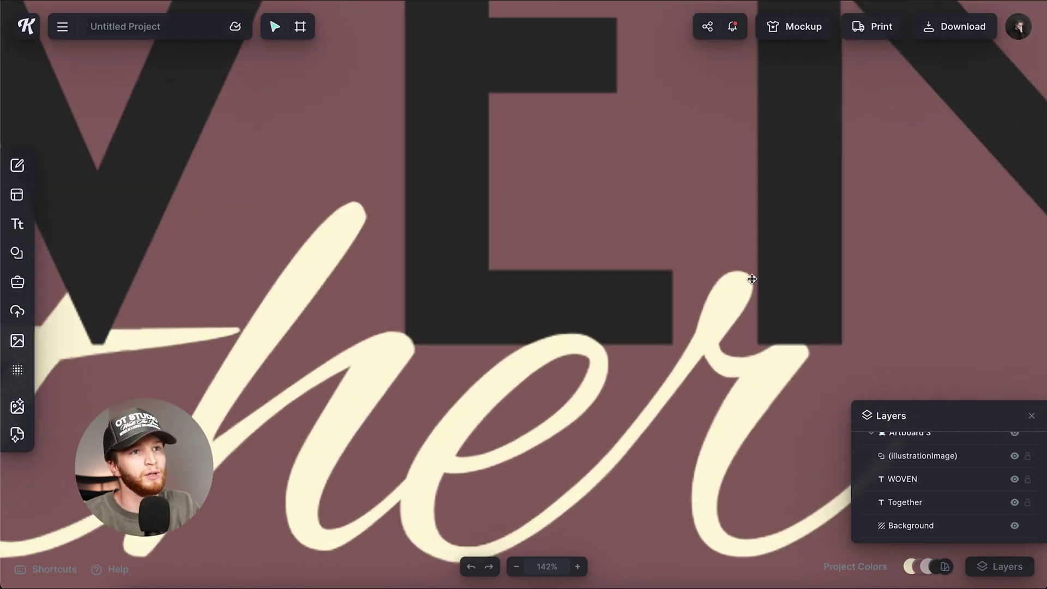
{"action": "scroll", "coordinate": [716, 307], "scroll_direction": "down", "scroll_amount": 1}
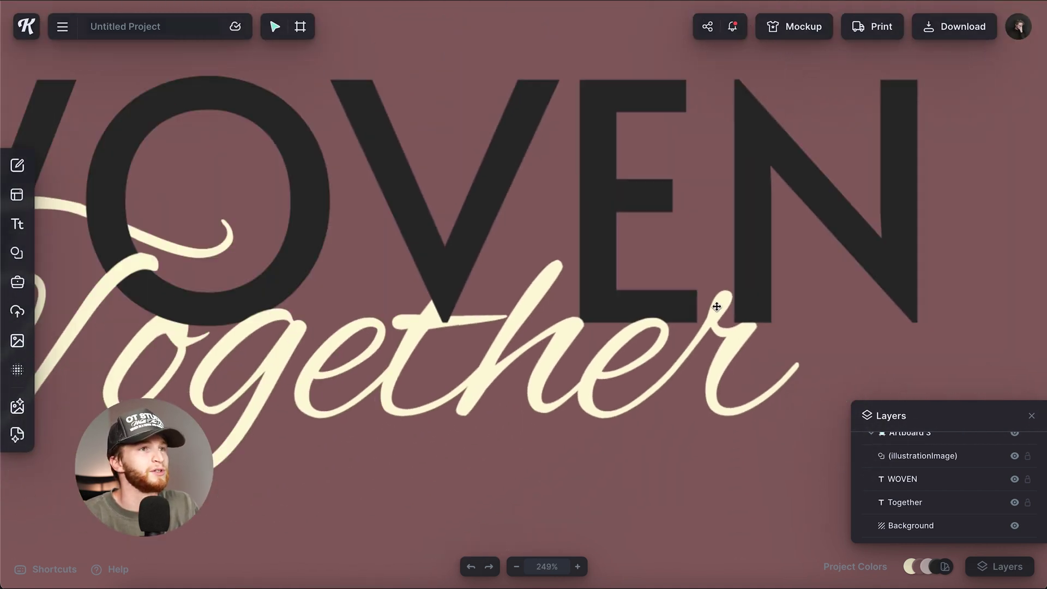
{"action": "scroll", "coordinate": [716, 306], "scroll_direction": "down", "scroll_amount": 15}
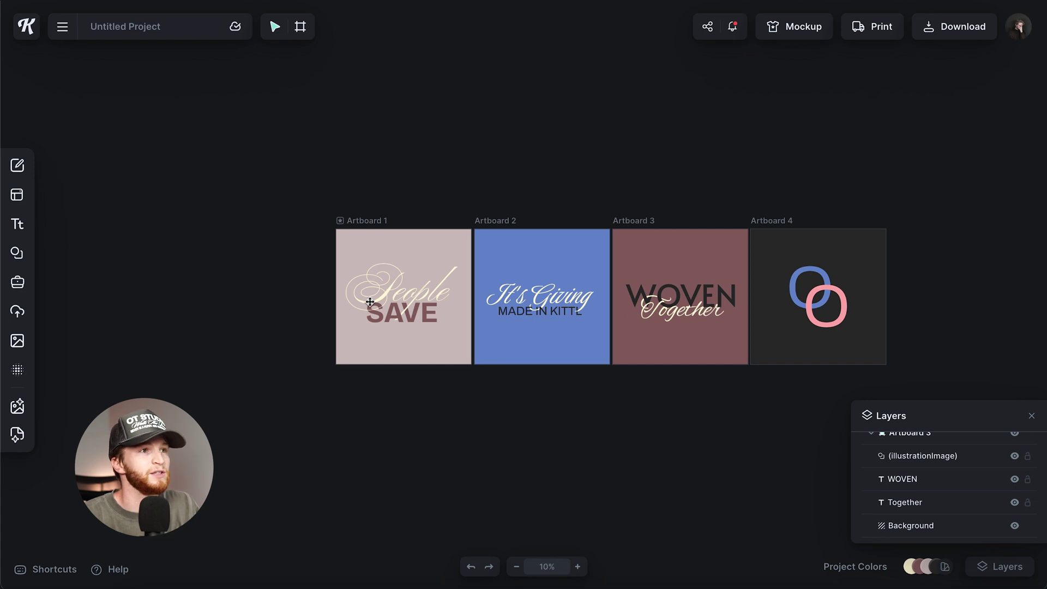
{"action": "scroll", "coordinate": [369, 301], "scroll_direction": "up", "scroll_amount": 12}
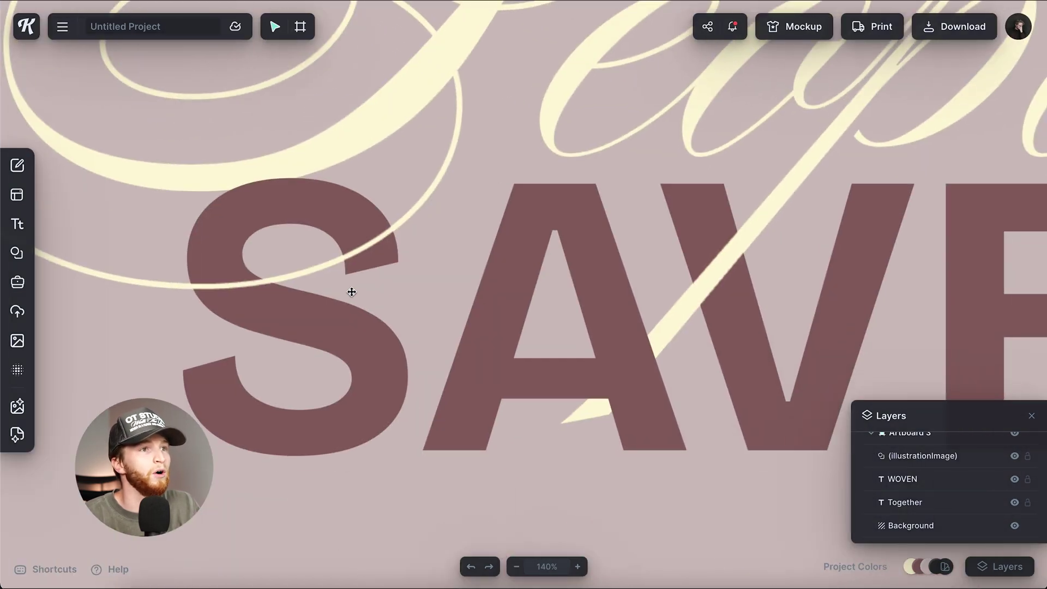
{"action": "scroll", "coordinate": [669, 372], "scroll_direction": "down", "scroll_amount": 5}
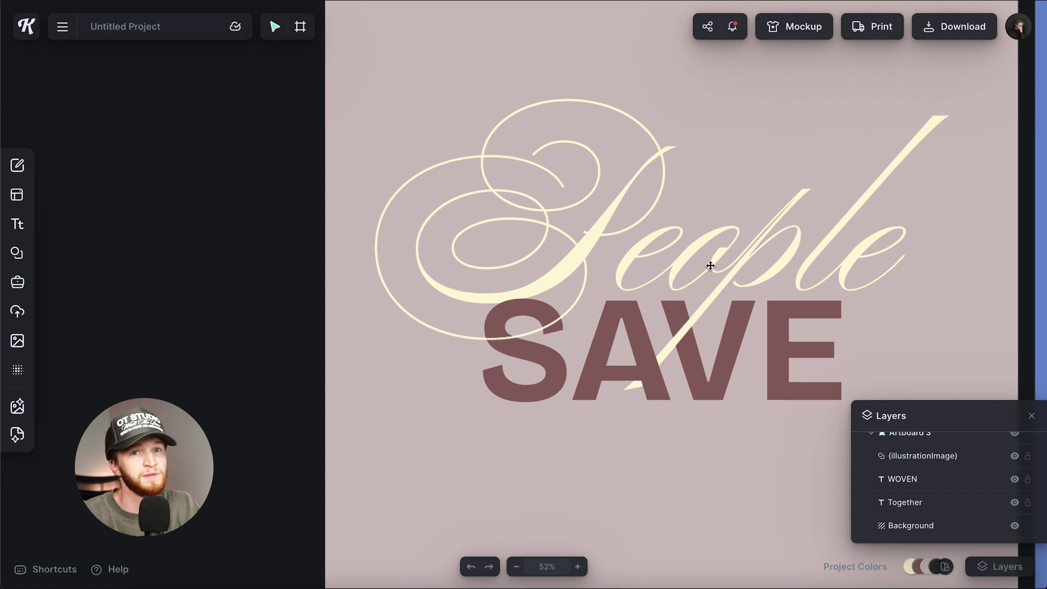
{"action": "scroll", "coordinate": [710, 266], "scroll_direction": "right", "scroll_amount": 3}
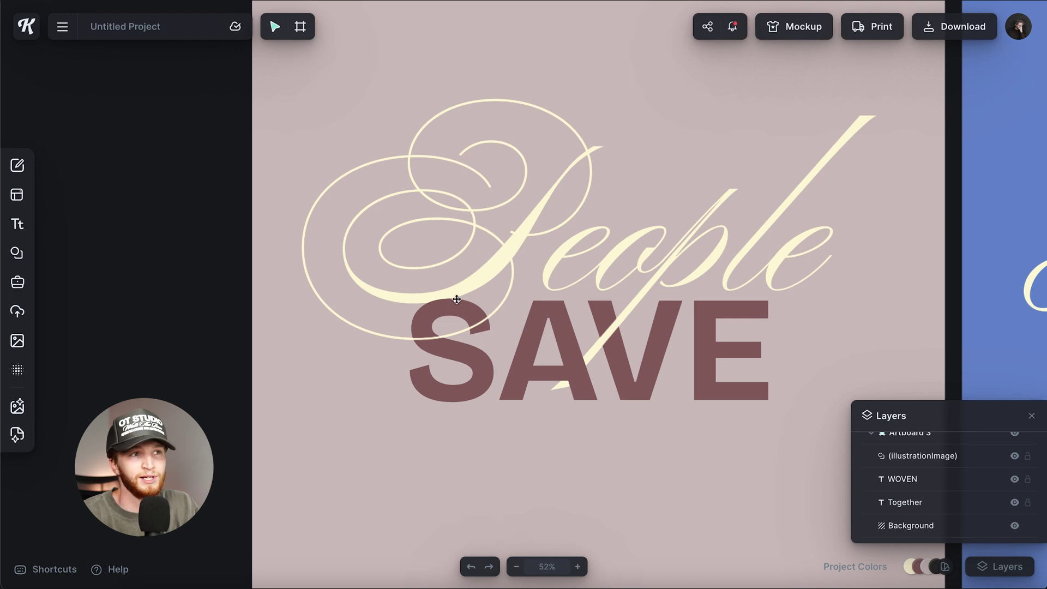
{"action": "key", "text": "shift+1"}
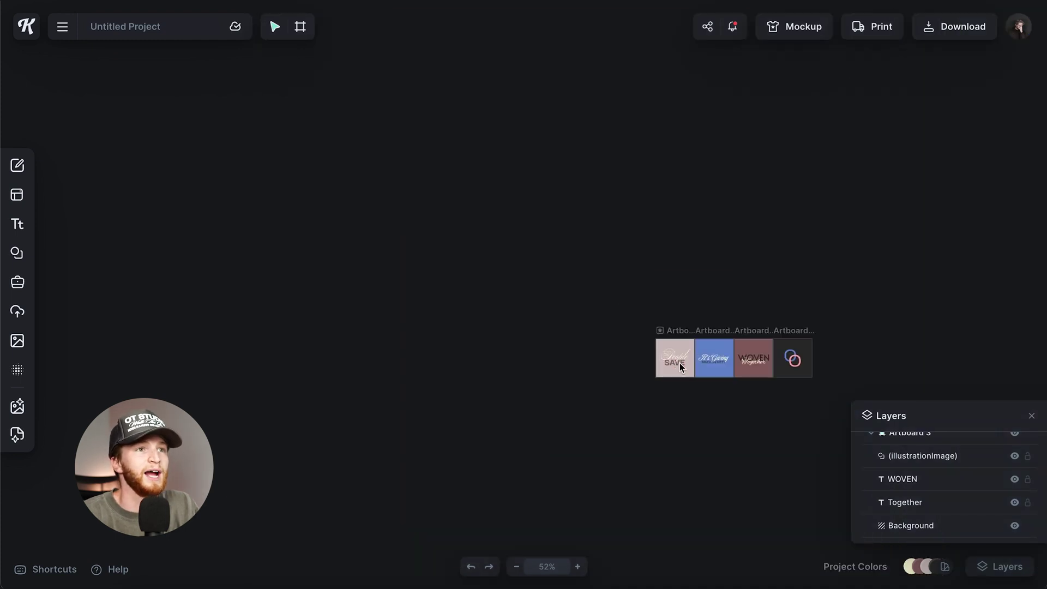
{"action": "key", "text": "ctrl+minus"}
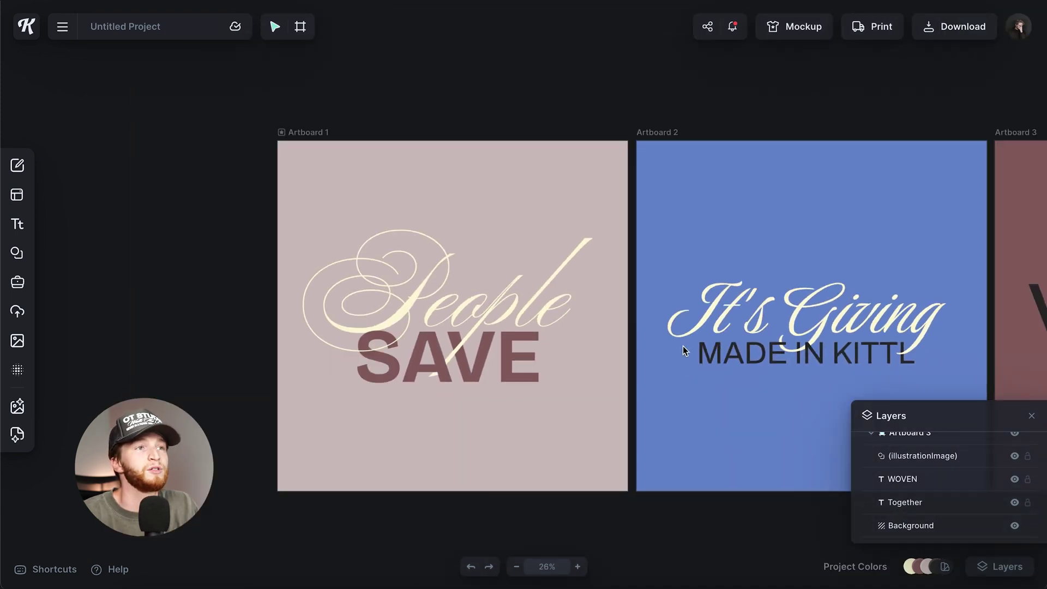
{"action": "scroll", "coordinate": [679, 354], "scroll_direction": "right", "scroll_amount": 3}
{"action": "scroll", "coordinate": [603, 350], "scroll_direction": "right", "scroll_amount": 5}
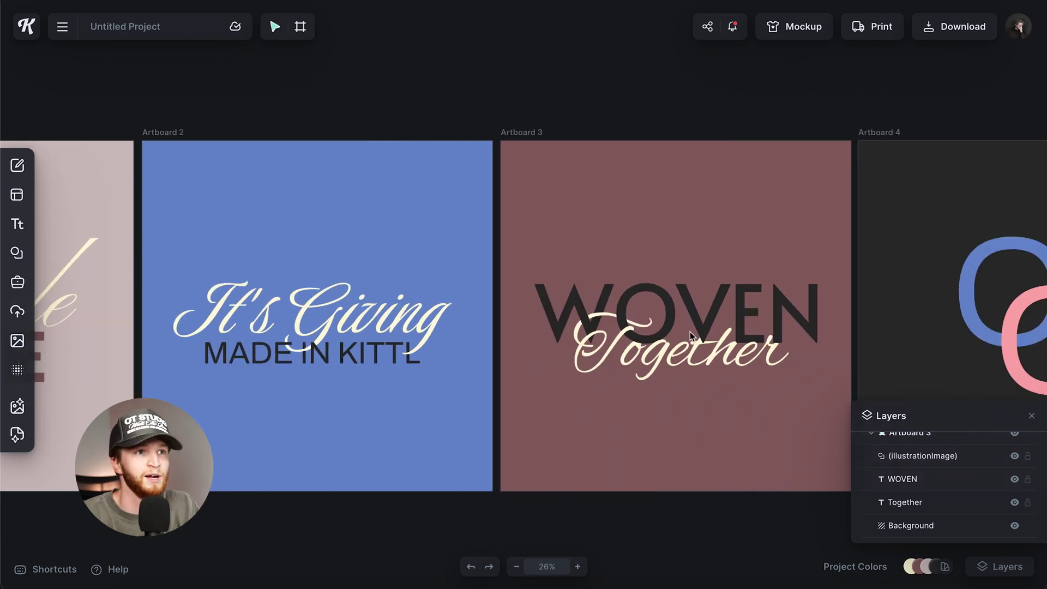
{"action": "scroll", "coordinate": [689, 331], "scroll_direction": "right", "scroll_amount": 10}
{"action": "scroll", "coordinate": [572, 310], "scroll_direction": "up", "scroll_amount": 3}
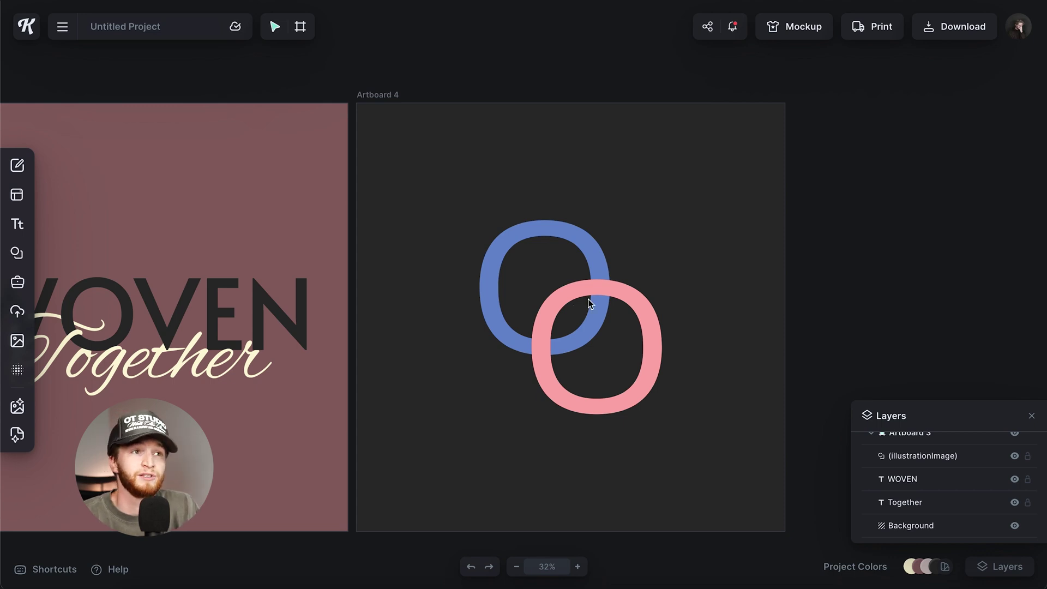
Ungroup the two O rings and hide the blue O and Artboard 4's background.
{"action": "left_click", "coordinate": [588, 303]}
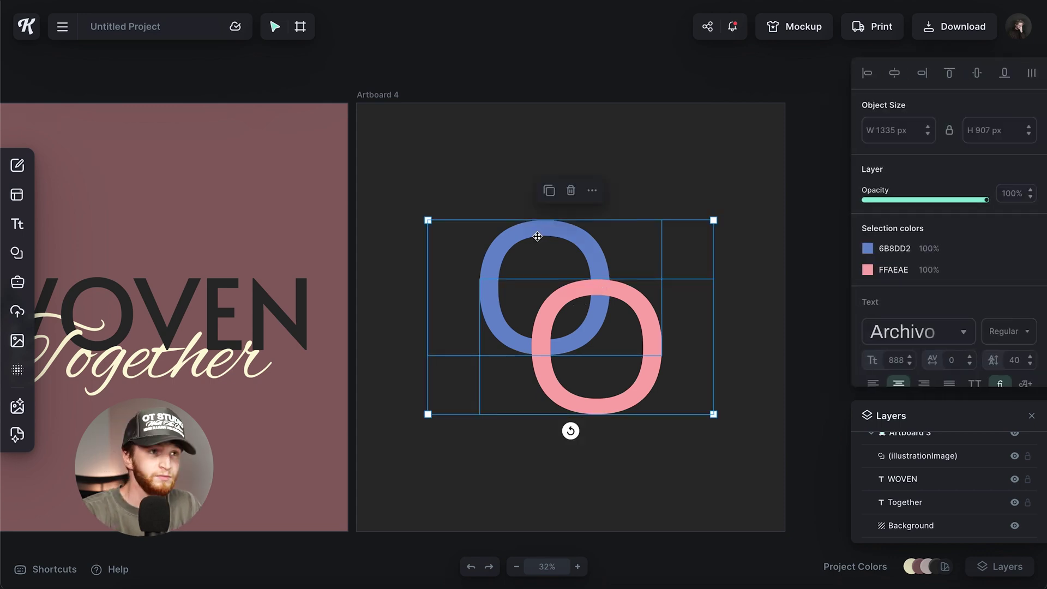
{"action": "key", "text": "Escape"}
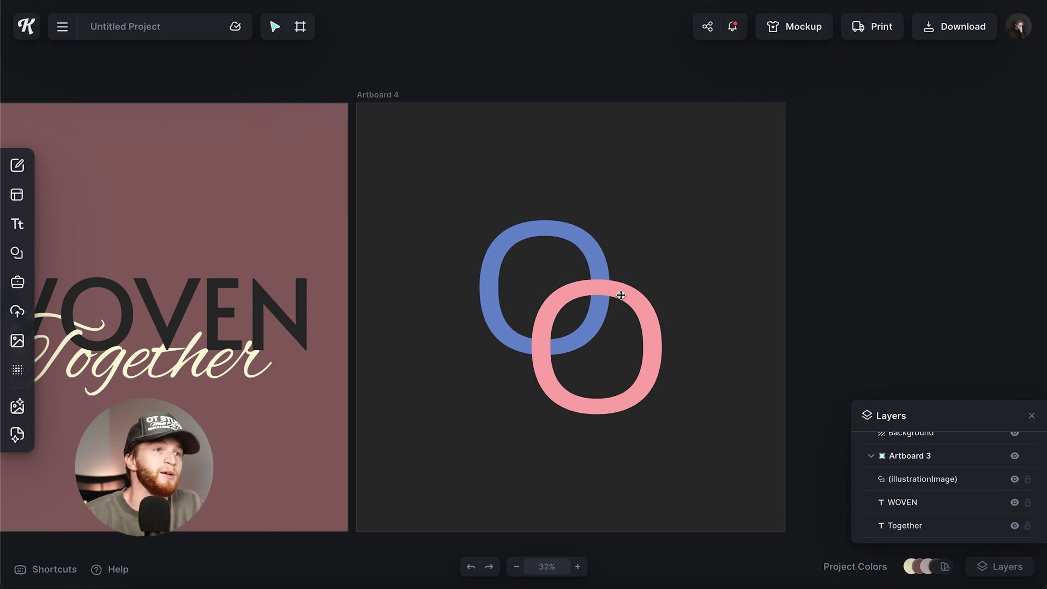
{"action": "left_click", "coordinate": [632, 302]}
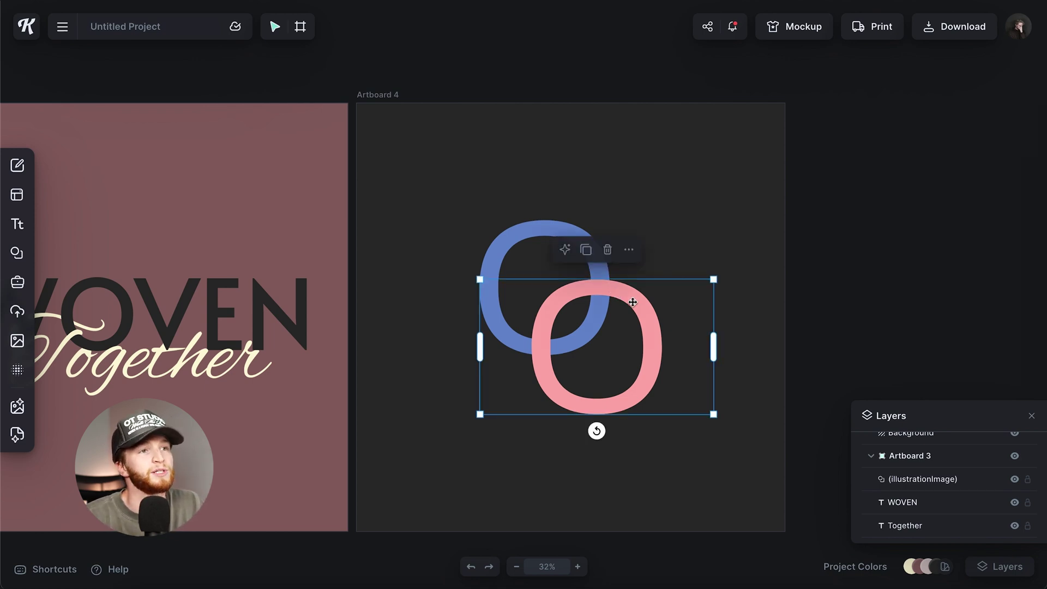
{"action": "left_click", "coordinate": [516, 225]}
{"action": "scroll", "coordinate": [946, 485], "scroll_direction": "up", "scroll_amount": 3}
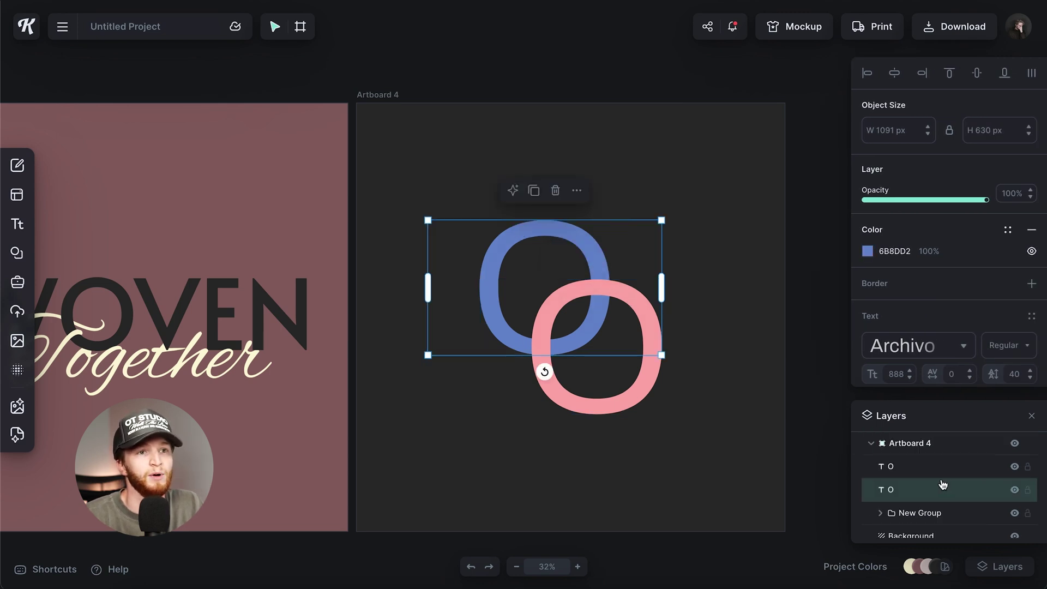
{"action": "left_click", "coordinate": [1014, 489]}
{"action": "scroll", "coordinate": [988, 488], "scroll_direction": "down", "scroll_amount": 1}
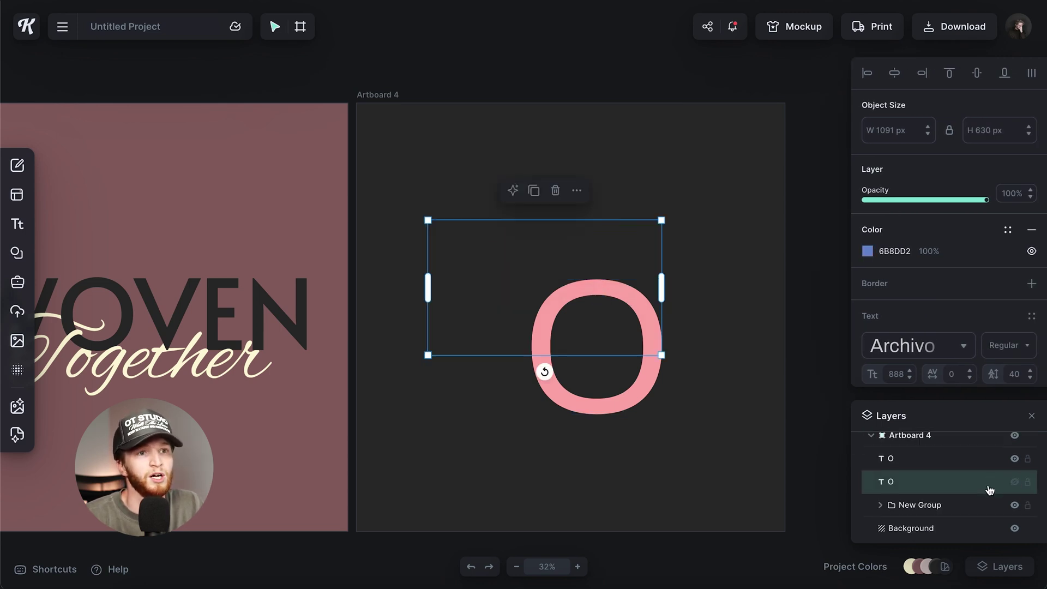
{"action": "left_click", "coordinate": [1014, 511]}
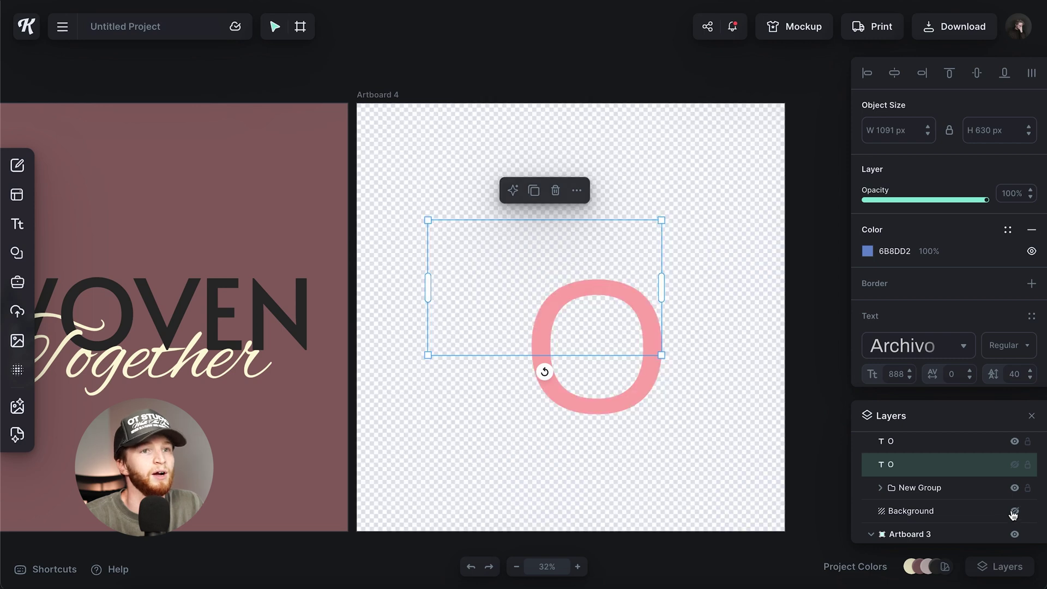
Download Artboard 4 as a PNG and drop Artboard 4.png back onto the artboard.
{"action": "left_click", "coordinate": [355, 90]}
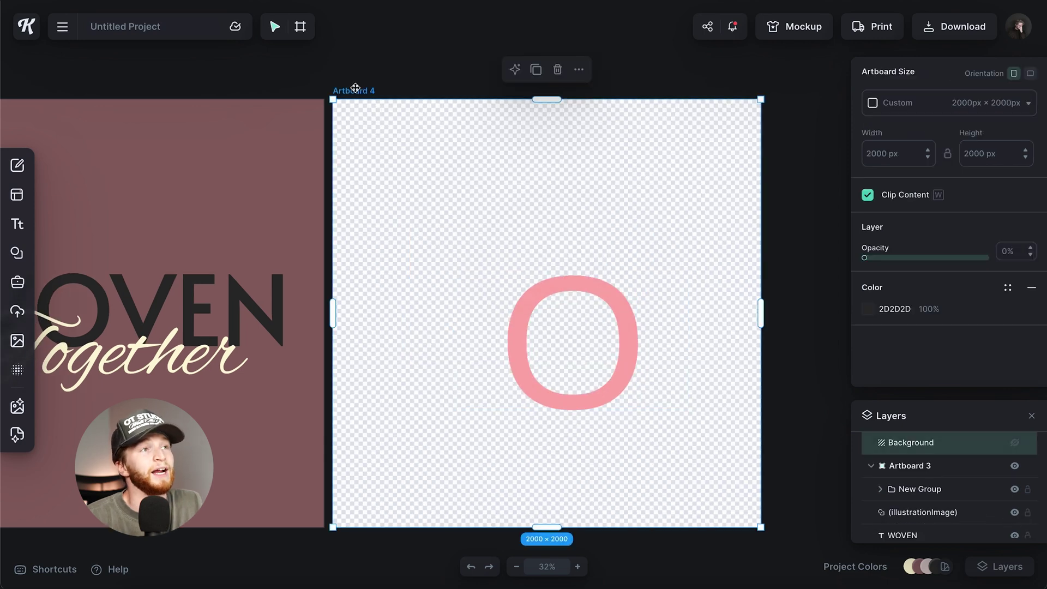
{"action": "left_click", "coordinate": [957, 28]}
{"action": "left_click", "coordinate": [895, 383]}
{"action": "left_click_drag", "start_coordinate": [855, 18], "coordinate": [776, 518]}
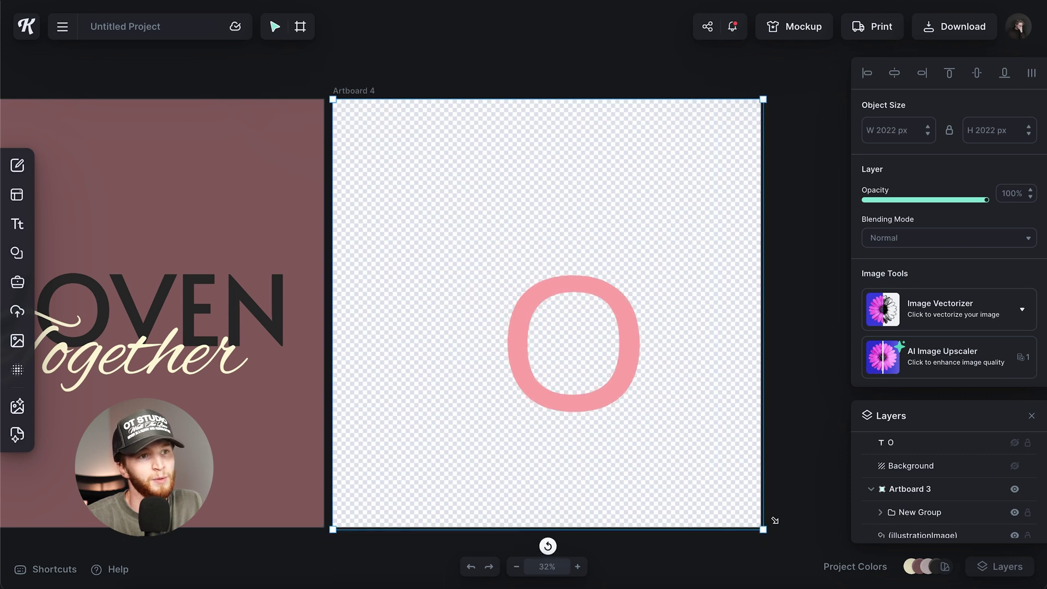
Show the blue O and background again and move the pink O layer beneath the other O.
{"action": "scroll", "coordinate": [989, 491], "scroll_direction": "up", "scroll_amount": 1}
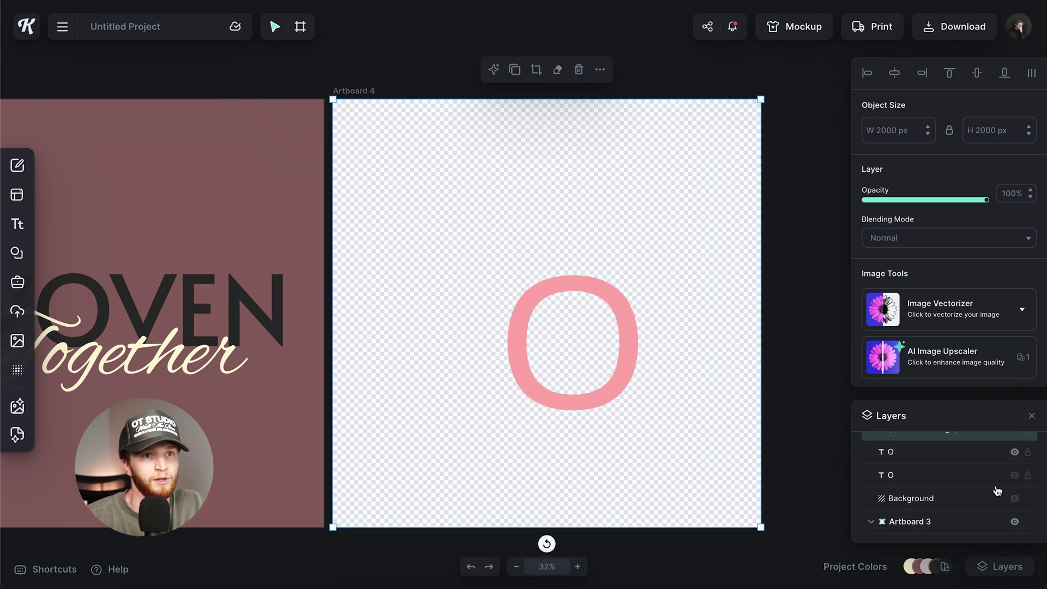
{"action": "left_click", "coordinate": [1015, 475]}
{"action": "left_click", "coordinate": [1014, 499]}
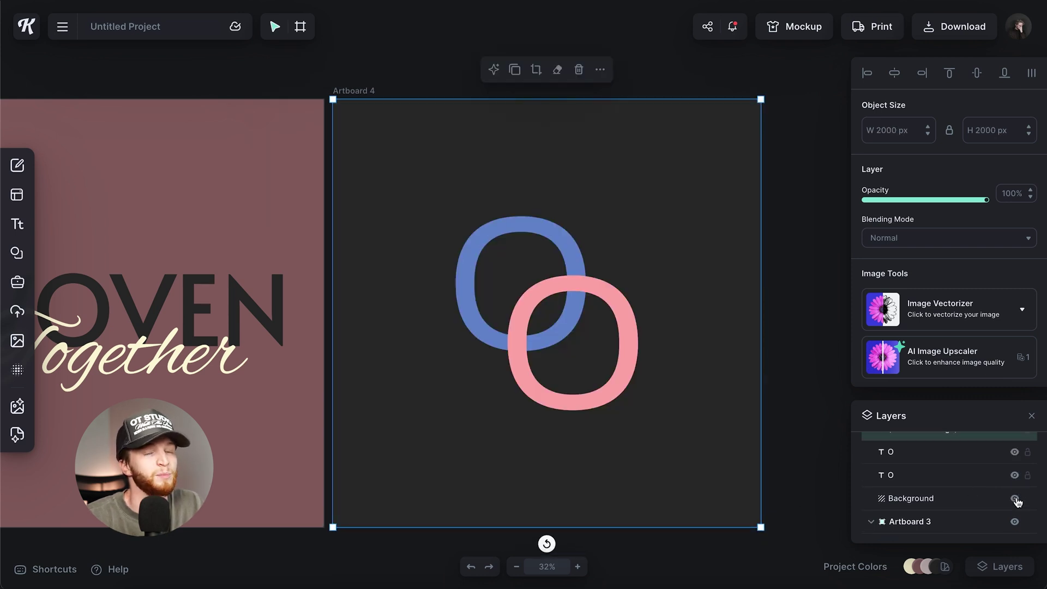
{"action": "scroll", "coordinate": [949, 487], "scroll_direction": "up", "scroll_amount": 1}
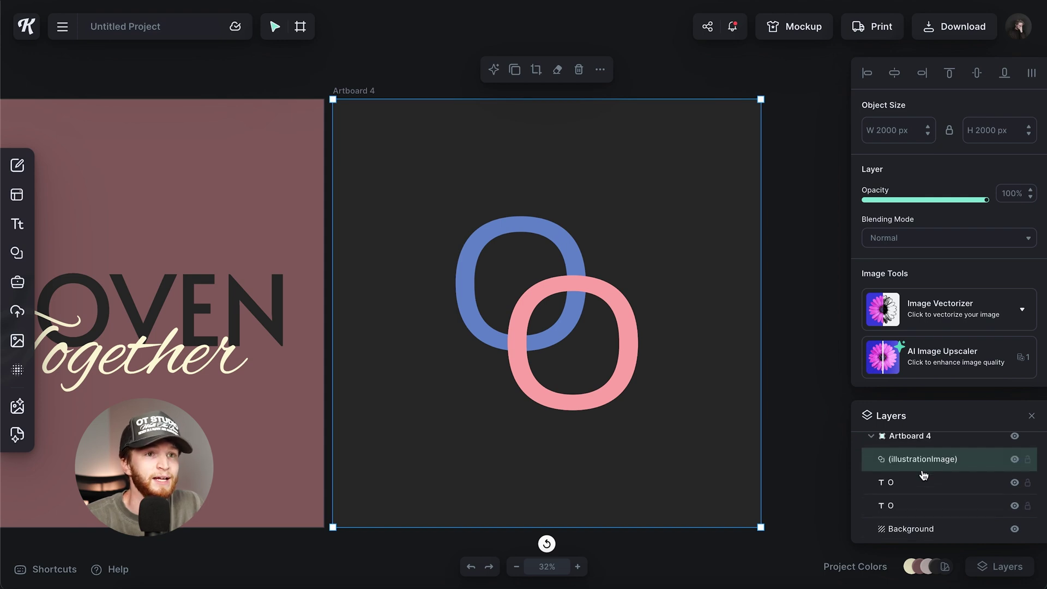
{"action": "left_click", "coordinate": [930, 483]}
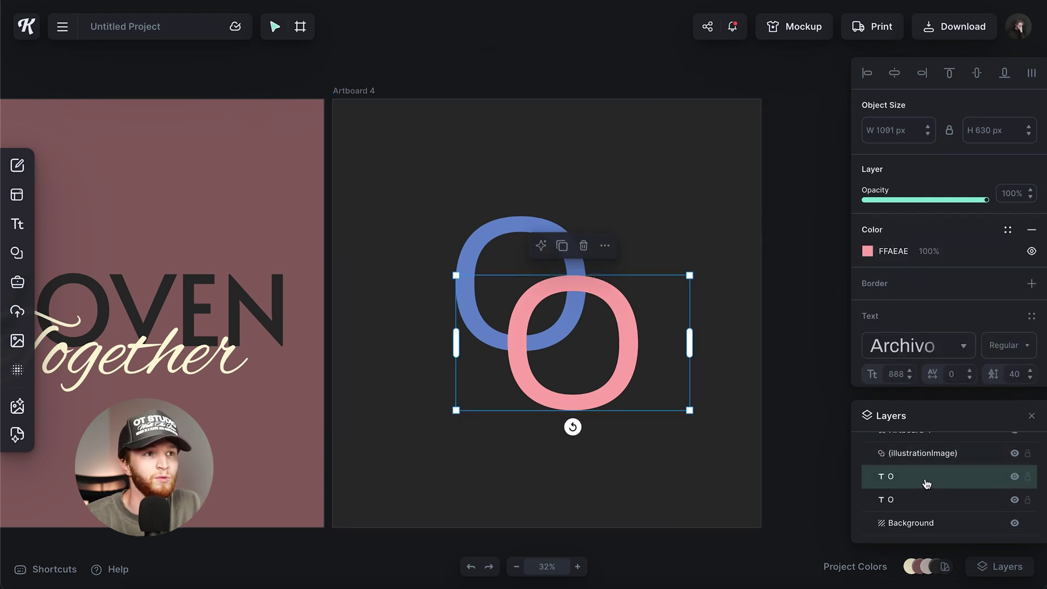
{"action": "left_click_drag", "start_coordinate": [925, 483], "coordinate": [925, 512]}
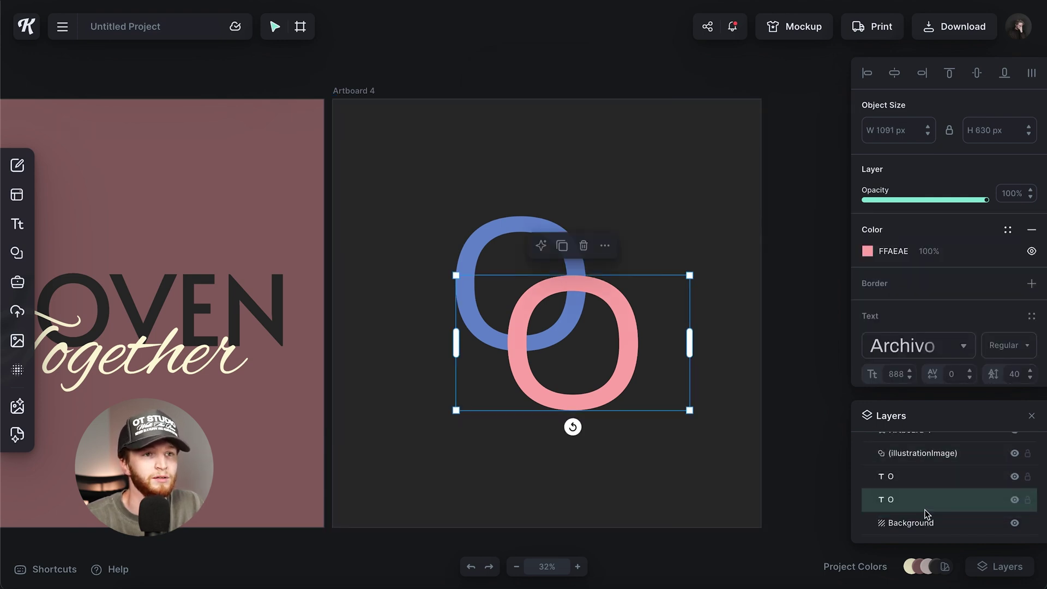
Erase the pink ring at both overlaps with the blue ring, then leave Eraser mode.
{"action": "left_click", "coordinate": [933, 453]}
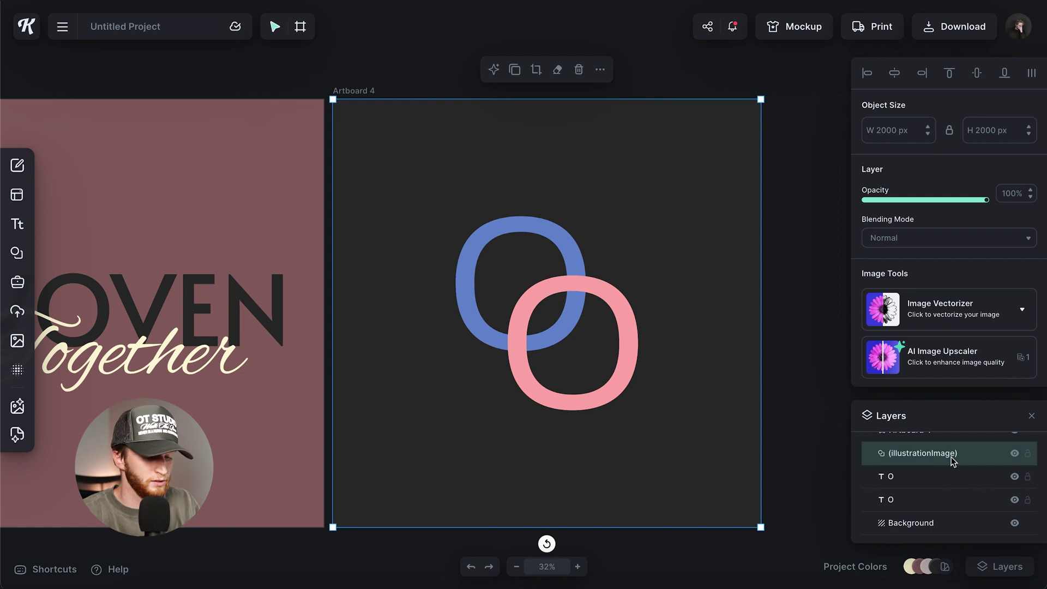
{"action": "key", "text": "e"}
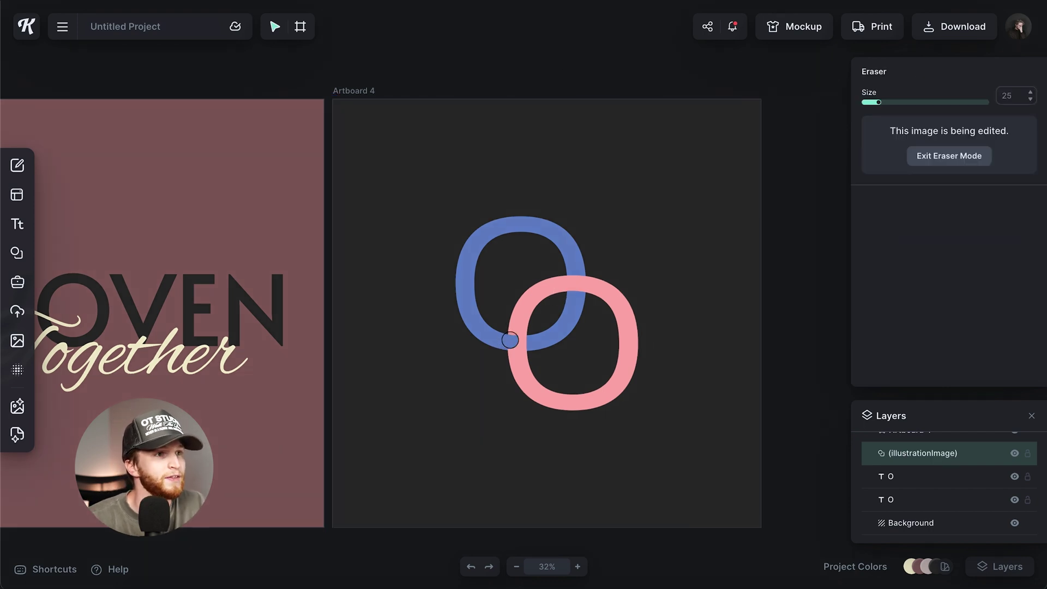
{"action": "mouse_move", "coordinate": [509, 342]}
{"action": "left_mouse_down"}
{"action": "mouse_move", "coordinate": [533, 339]}
{"action": "mouse_move", "coordinate": [496, 348]}
{"action": "mouse_move", "coordinate": [537, 349]}
{"action": "left_mouse_up"}
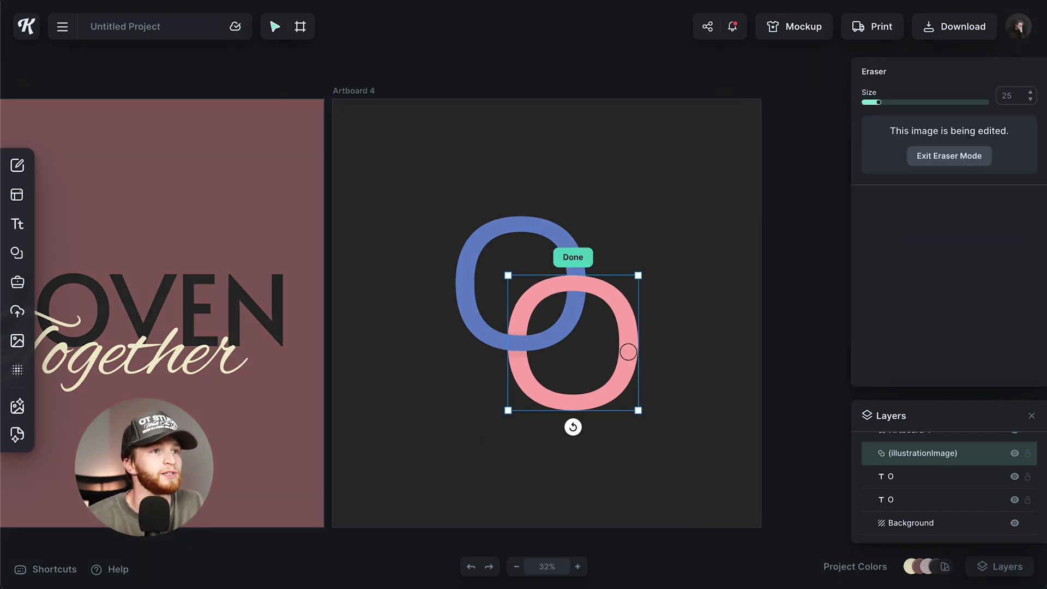
{"action": "left_click", "coordinate": [576, 257]}
{"action": "left_click", "coordinate": [653, 213]}
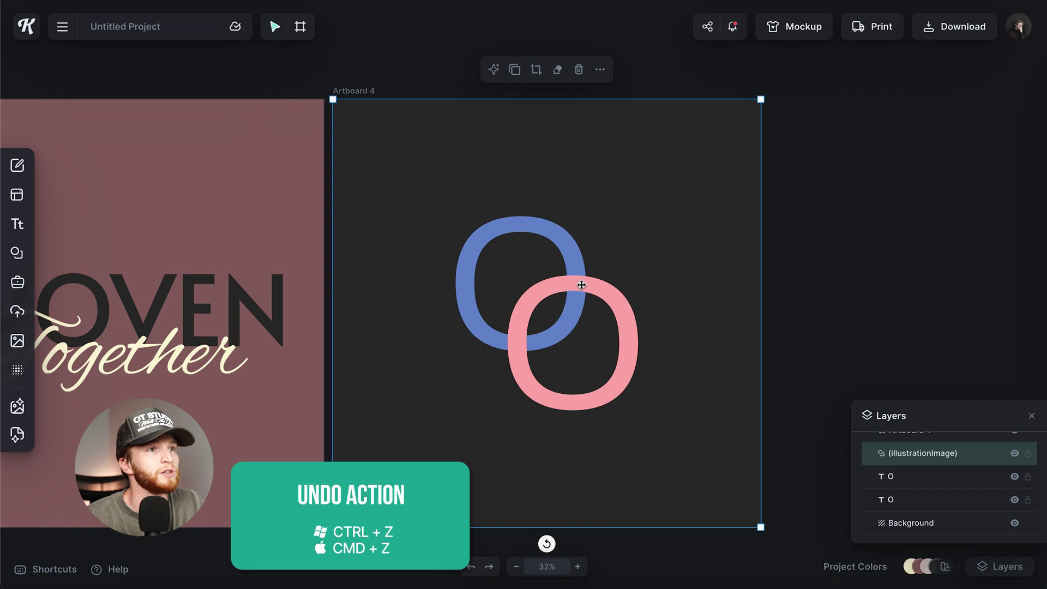
{"action": "mouse_move", "coordinate": [575, 285]}
{"action": "left_mouse_down"}
{"action": "mouse_move", "coordinate": [583, 294]}
{"action": "mouse_move", "coordinate": [577, 279]}
{"action": "left_mouse_up"}
{"action": "left_click", "coordinate": [969, 156]}
{"action": "left_click", "coordinate": [684, 152]}
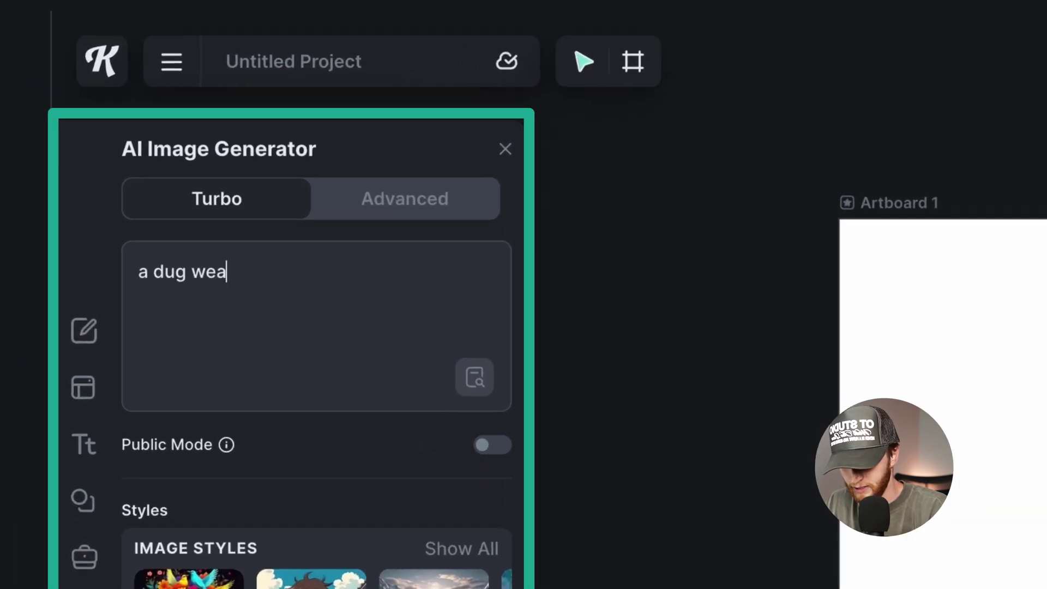
Generate a Watercolor clipart image from the prompt 'dug wearing sunglasses with a city in the reflection of the glasses'.
{"action": "type", "text": "sunglasses w"}
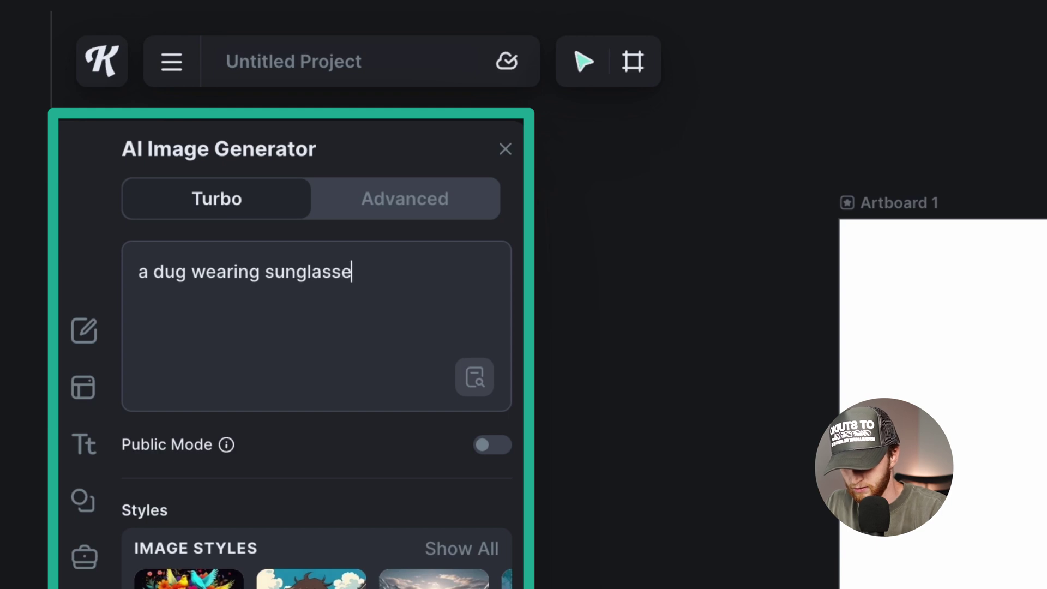
{"action": "type", "text": "ith a city in the"}
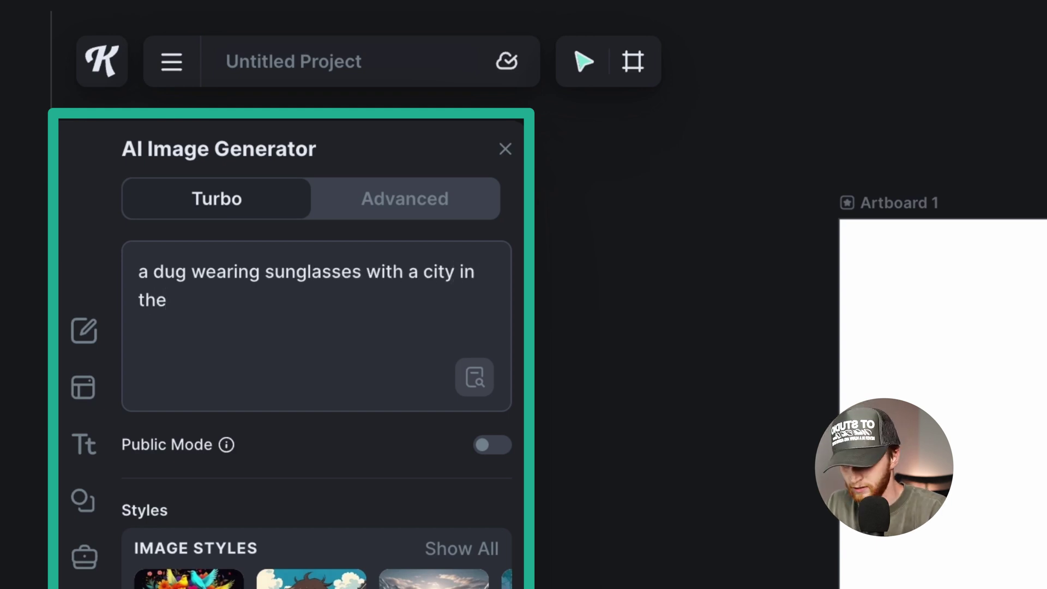
{"action": "type", "text": " reflection of"}
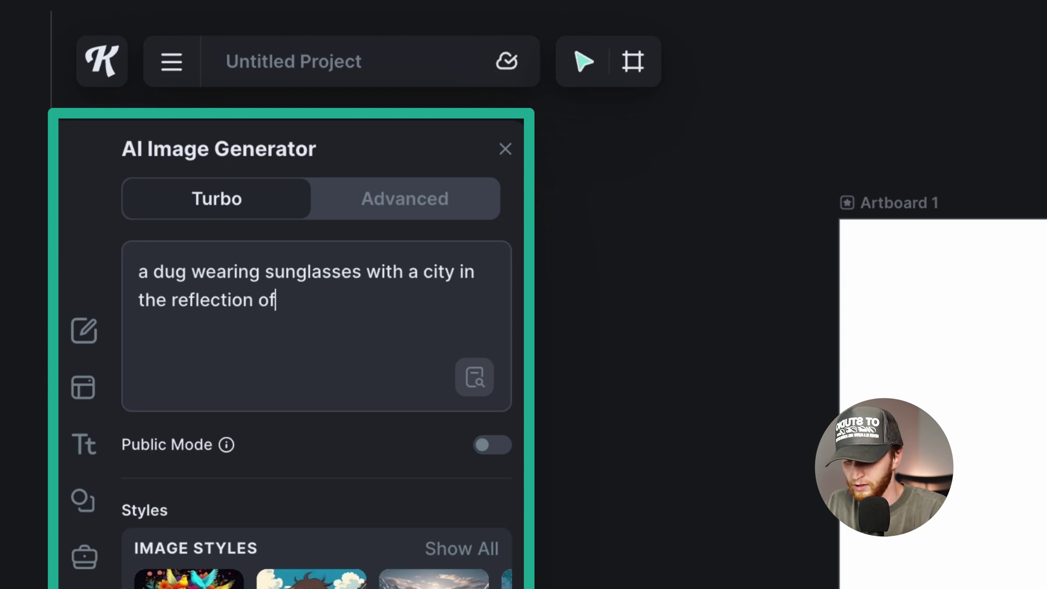
{"action": "type", "text": " the glass"}
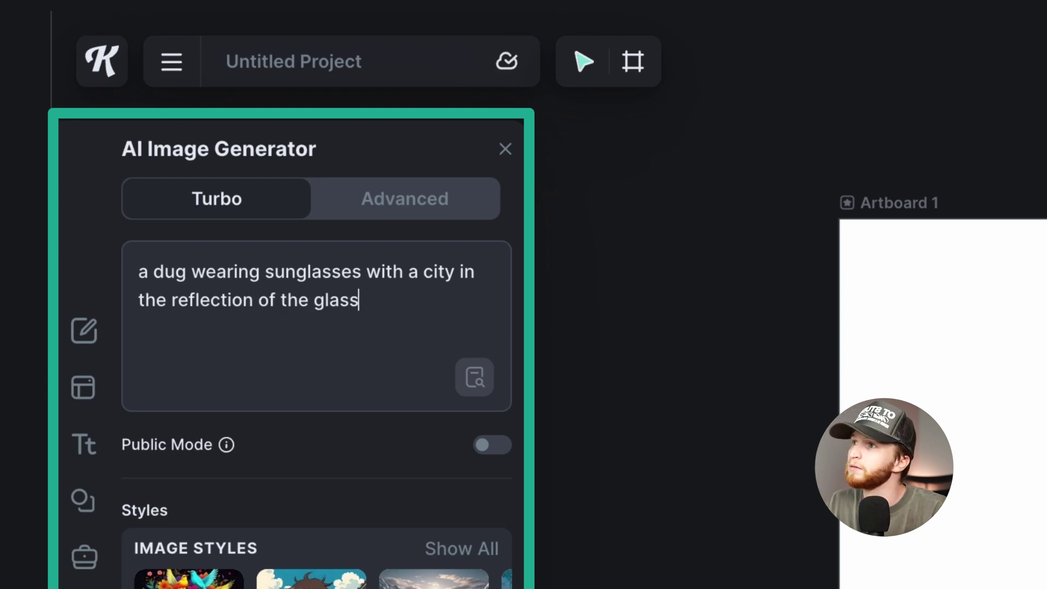
{"action": "type", "text": "es"}
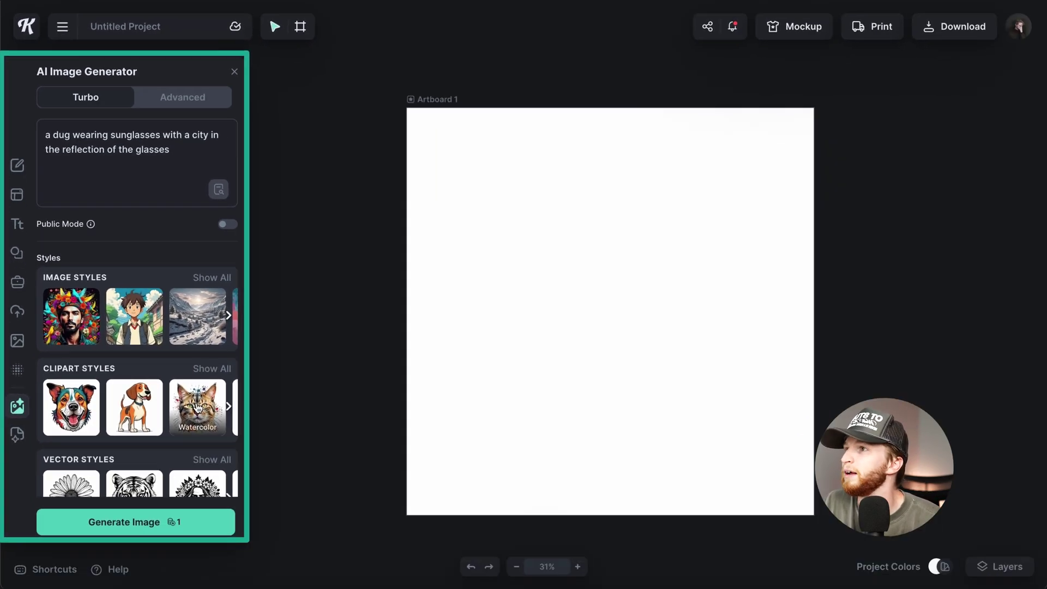
{"action": "left_click", "coordinate": [197, 407]}
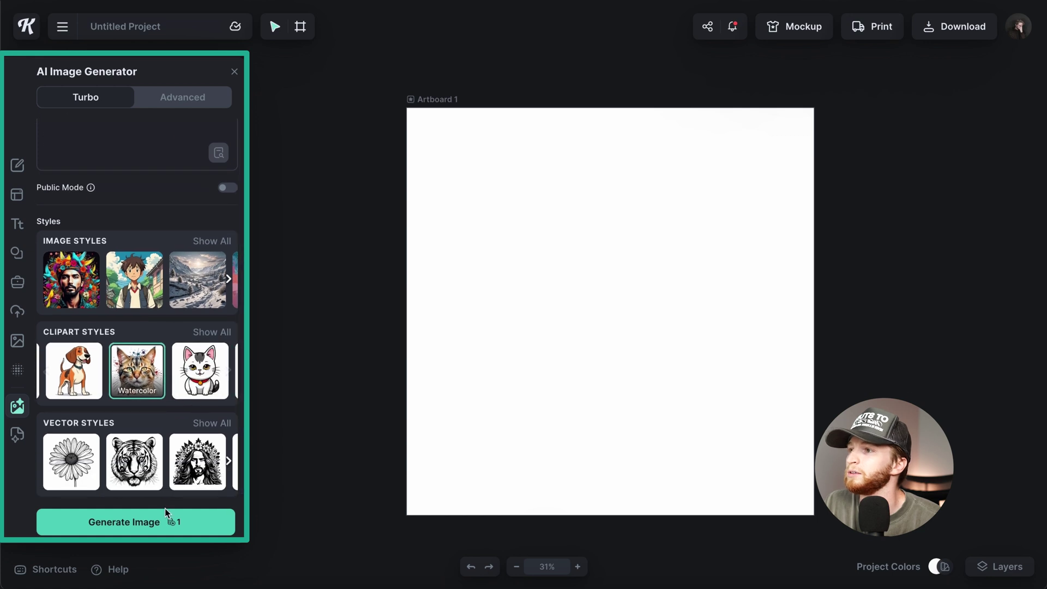
{"action": "left_click", "coordinate": [115, 521]}
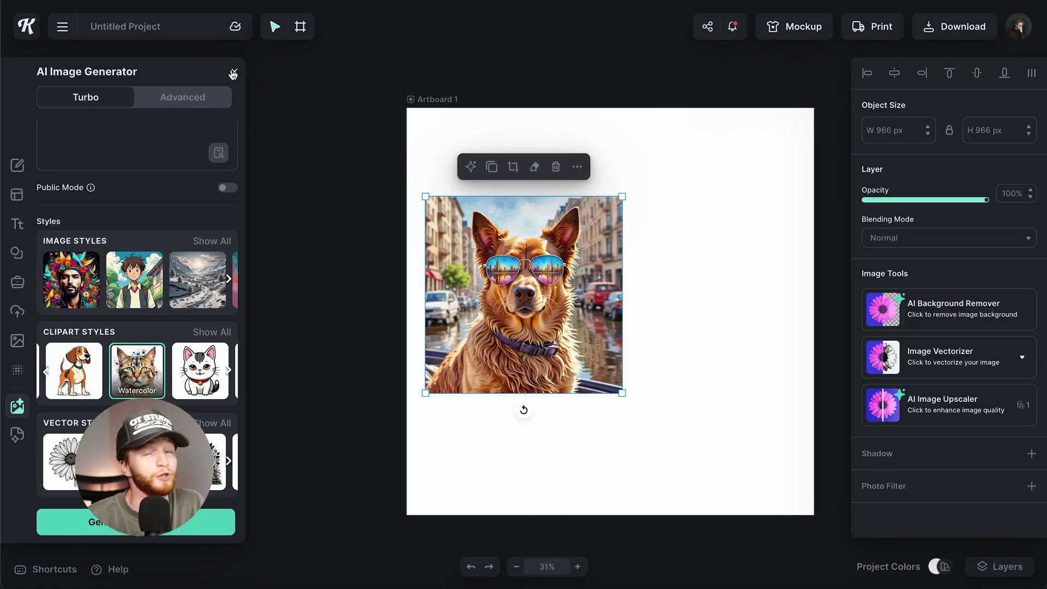
{"action": "left_click", "coordinate": [233, 74]}
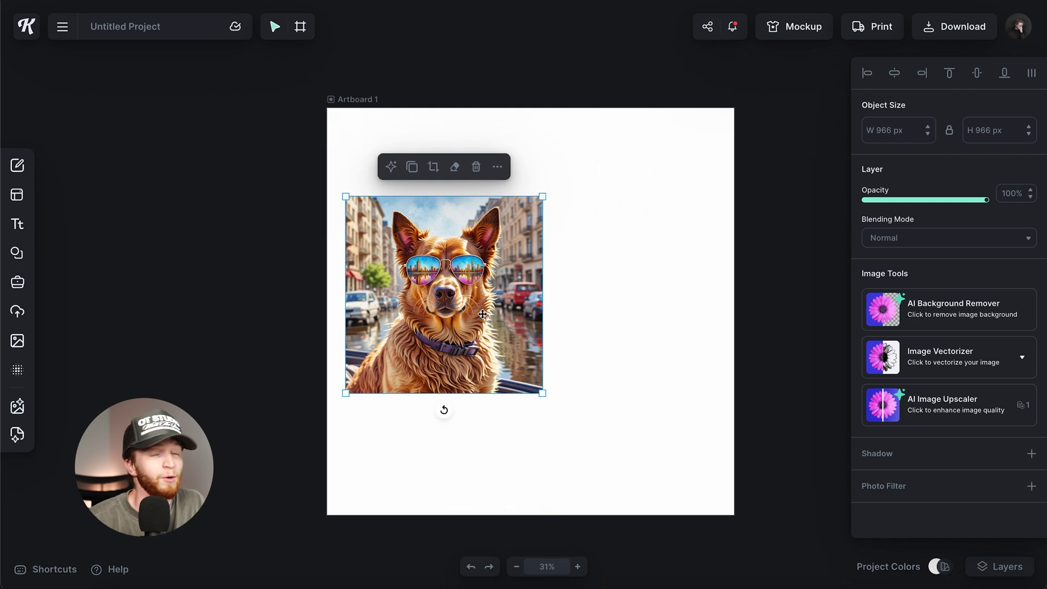
Enlarge the dog image to fill Artboard 1 at 2000 px and remove its street background.
{"action": "left_click_drag", "start_coordinate": [472, 293], "coordinate": [456, 406]}
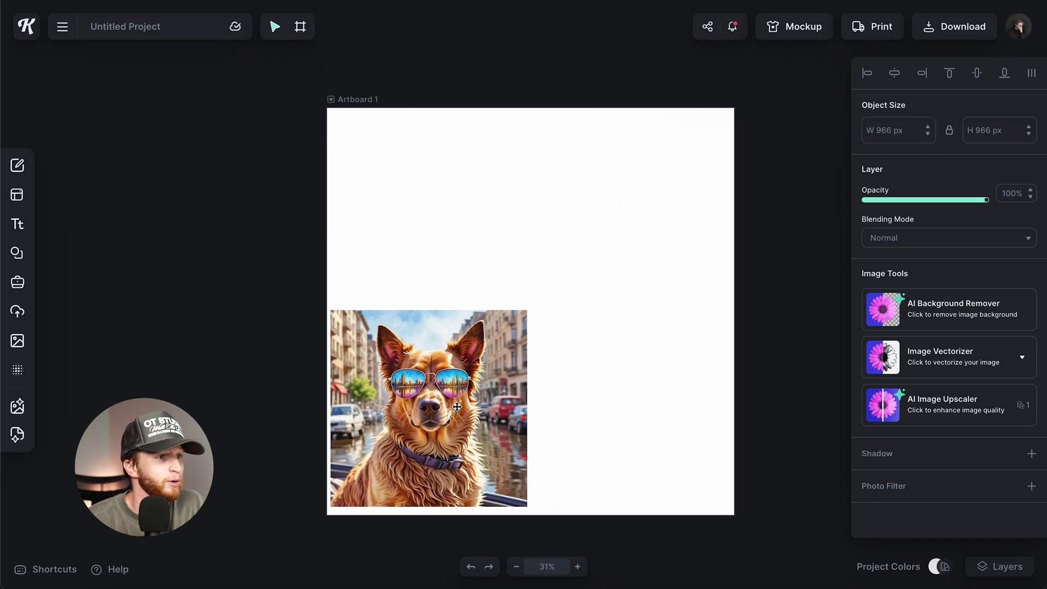
{"action": "left_click_drag", "start_coordinate": [526, 309], "coordinate": [754, 131]}
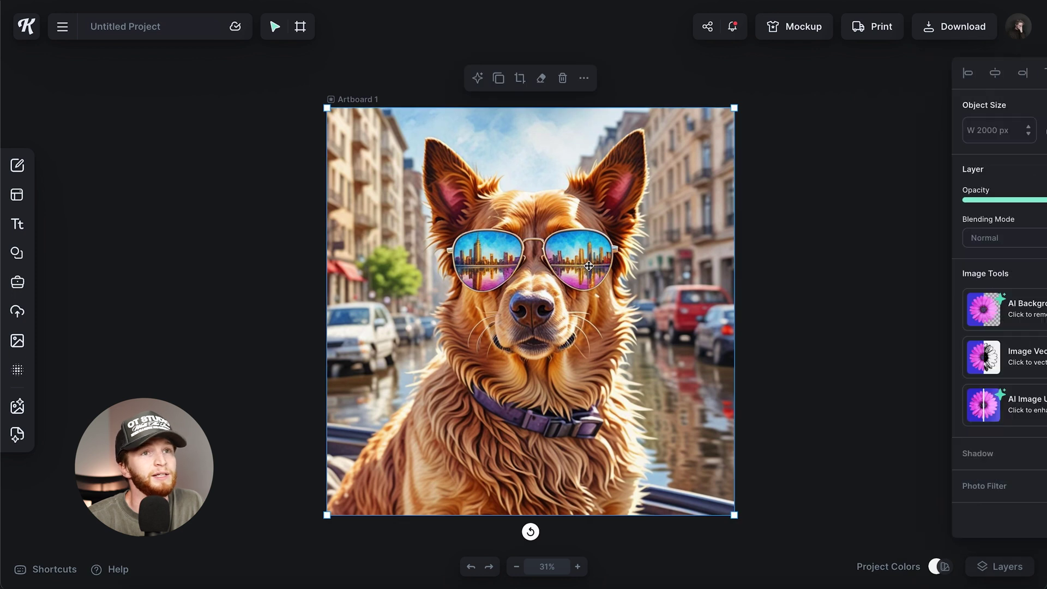
{"action": "left_click", "coordinate": [948, 309]}
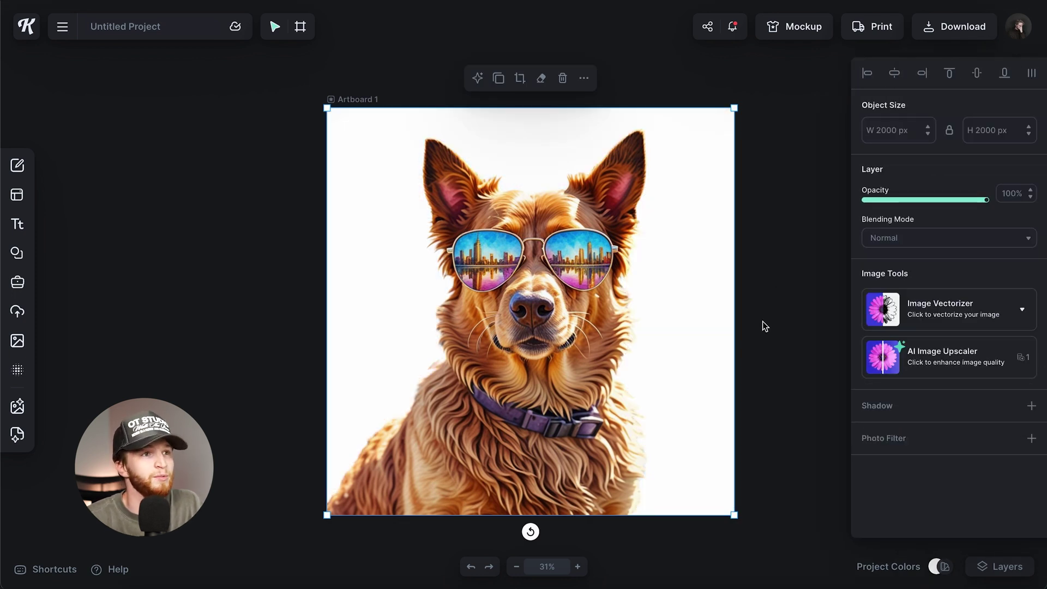
{"action": "left_click_drag", "start_coordinate": [486, 339], "coordinate": [309, 335]}
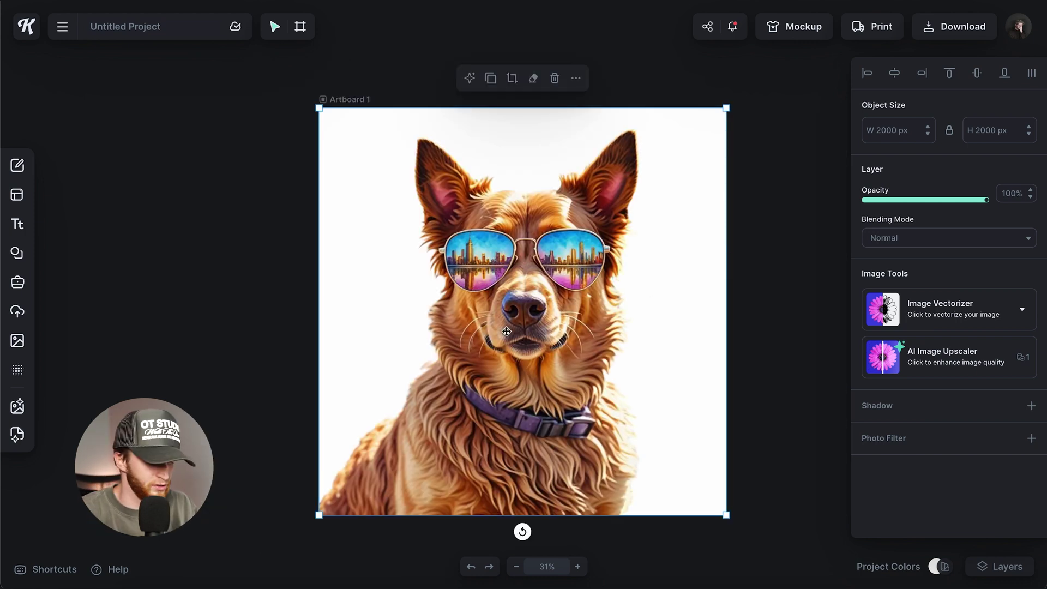
With a larger Eraser brush, wipe the city reflection from the left lens.
{"action": "key", "text": "e"}
{"action": "scroll", "coordinate": [481, 254], "scroll_direction": "up", "scroll_amount": 5}
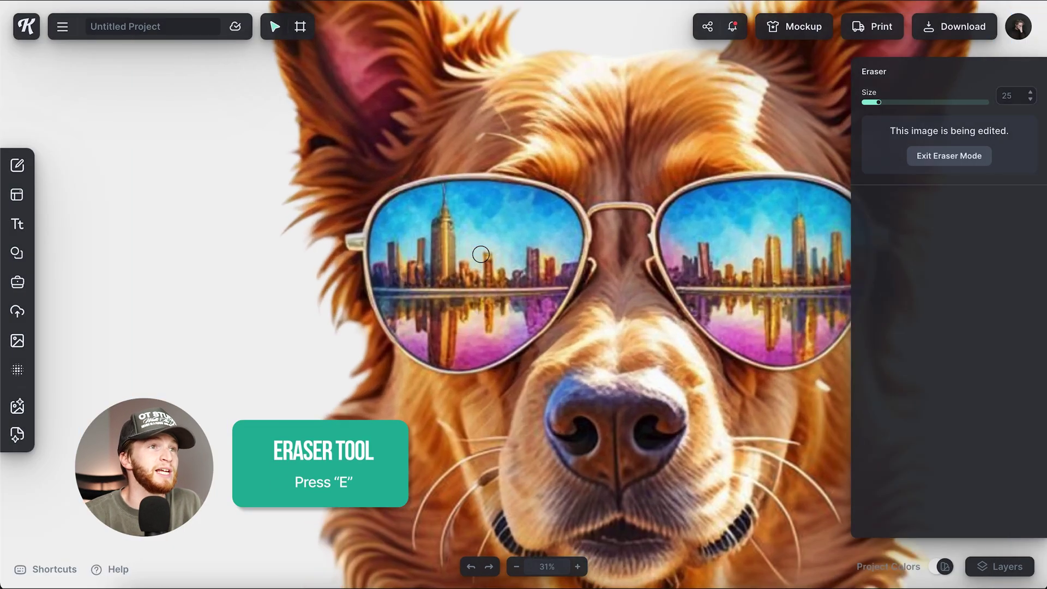
{"action": "scroll", "coordinate": [480, 254], "scroll_direction": "up", "scroll_amount": 2}
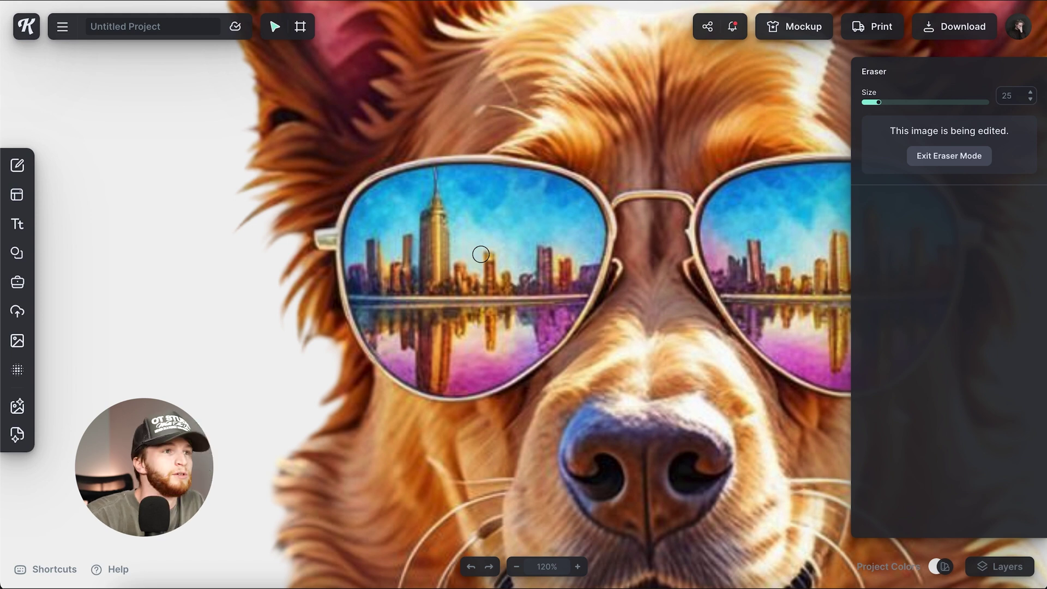
{"action": "key", "text": "bracketright"}
{"action": "key", "text": "bracketright"}
{"action": "key", "text": "bracketright"}
{"action": "key", "text": "bracketright"}
{"action": "key", "text": "bracketright"}
{"action": "key", "text": "bracketright"}
{"action": "key", "text": "bracketright"}
{"action": "key", "text": "bracketright"}
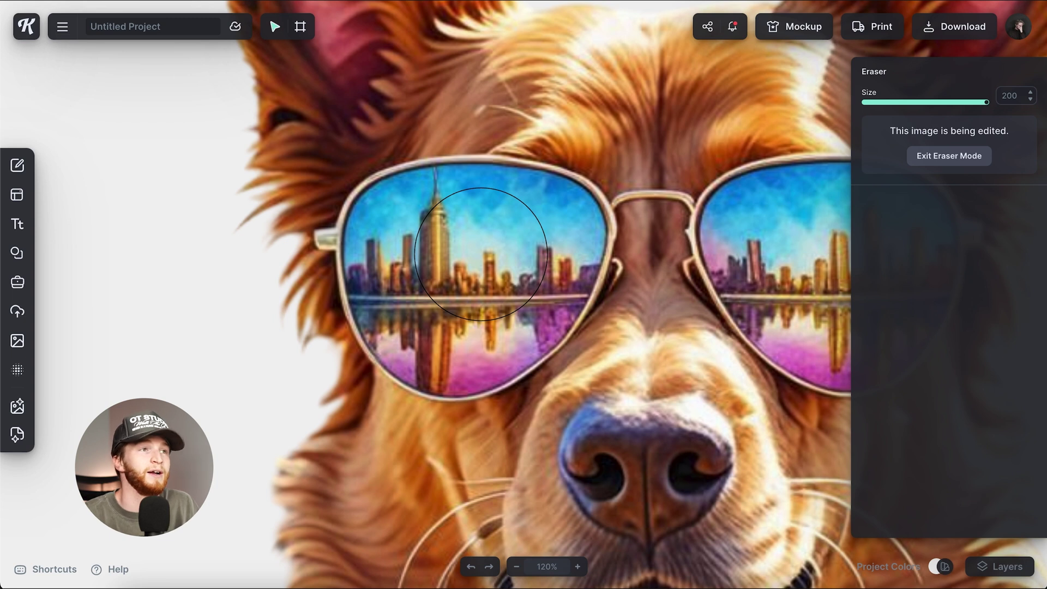
{"action": "scroll", "coordinate": [411, 240], "scroll_direction": "down", "scroll_amount": 3}
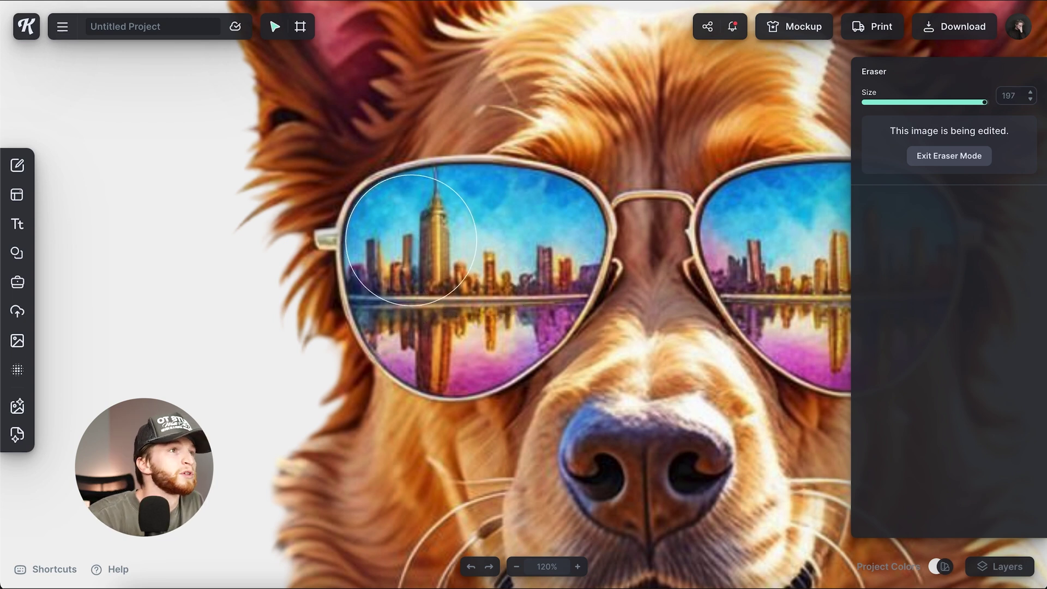
{"action": "scroll", "coordinate": [411, 240], "scroll_direction": "down", "scroll_amount": 3}
{"action": "scroll", "coordinate": [411, 239], "scroll_direction": "down", "scroll_amount": 10}
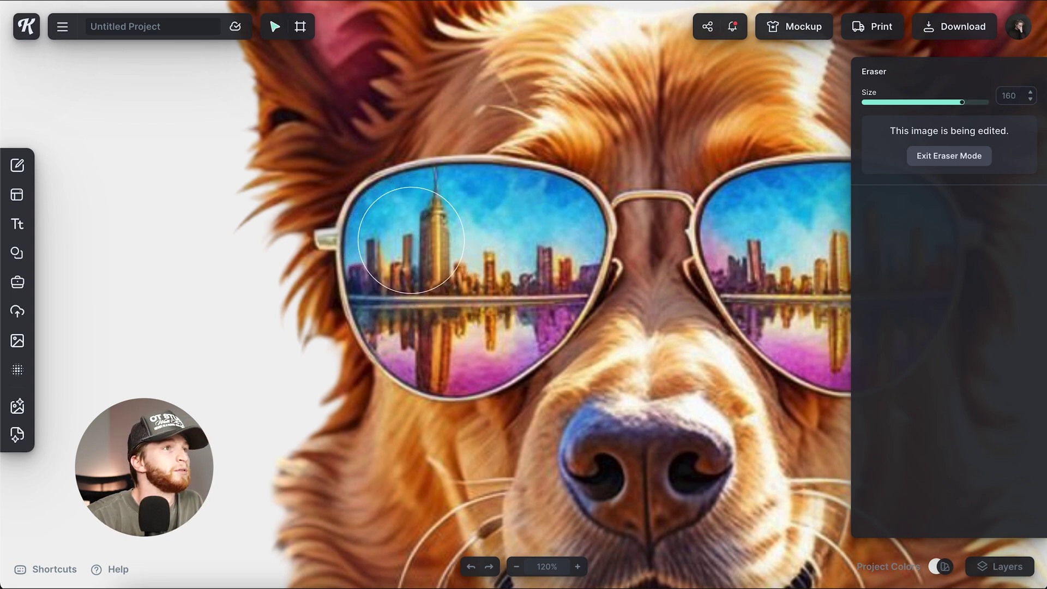
{"action": "left_click", "coordinate": [398, 238]}
{"action": "scroll", "coordinate": [465, 222], "scroll_direction": "up", "scroll_amount": 2}
{"action": "mouse_move", "coordinate": [398, 239]}
{"action": "left_mouse_down"}
{"action": "mouse_move", "coordinate": [465, 217]}
{"action": "mouse_move", "coordinate": [550, 228]}
{"action": "left_mouse_up"}
{"action": "scroll", "coordinate": [463, 243], "scroll_direction": "down", "scroll_amount": 3}
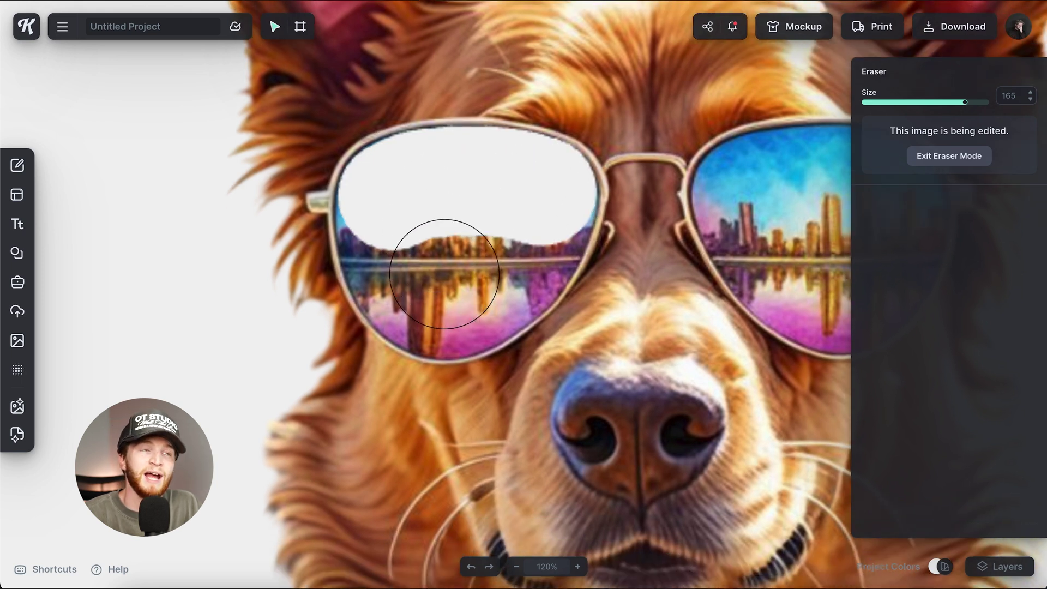
{"action": "scroll", "coordinate": [427, 251], "scroll_direction": "down", "scroll_amount": 1}
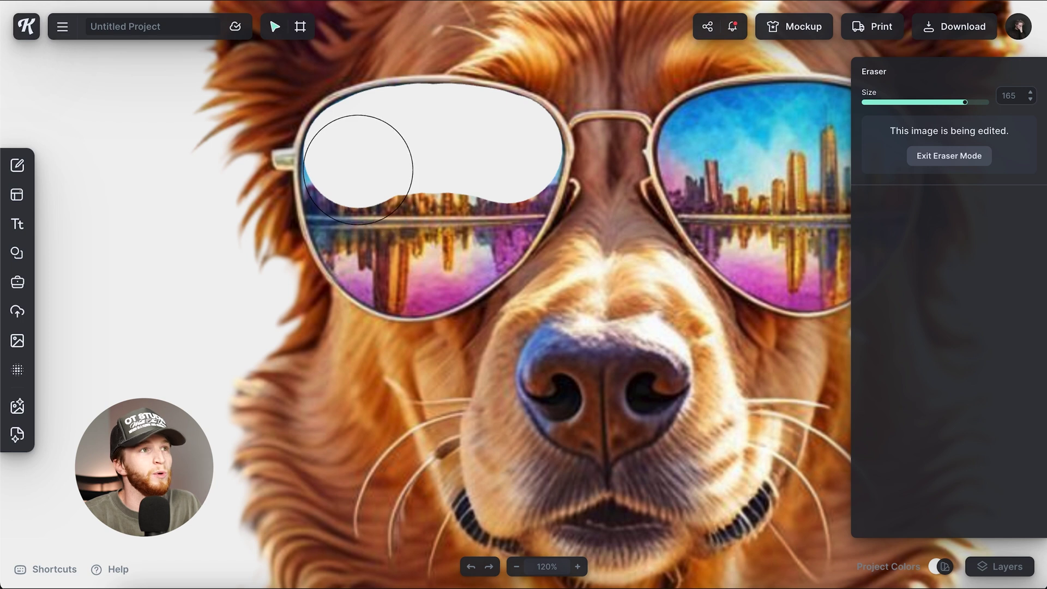
{"action": "mouse_move", "coordinate": [355, 157]}
{"action": "left_mouse_down"}
{"action": "mouse_move", "coordinate": [361, 212]}
{"action": "mouse_move", "coordinate": [387, 253]}
{"action": "mouse_move", "coordinate": [423, 260]}
{"action": "mouse_move", "coordinate": [418, 227]}
{"action": "mouse_move", "coordinate": [435, 189]}
{"action": "mouse_move", "coordinate": [388, 211]}
{"action": "mouse_move", "coordinate": [503, 177]}
{"action": "mouse_move", "coordinate": [507, 159]}
{"action": "mouse_move", "coordinate": [472, 231]}
{"action": "mouse_move", "coordinate": [415, 232]}
{"action": "left_mouse_up"}
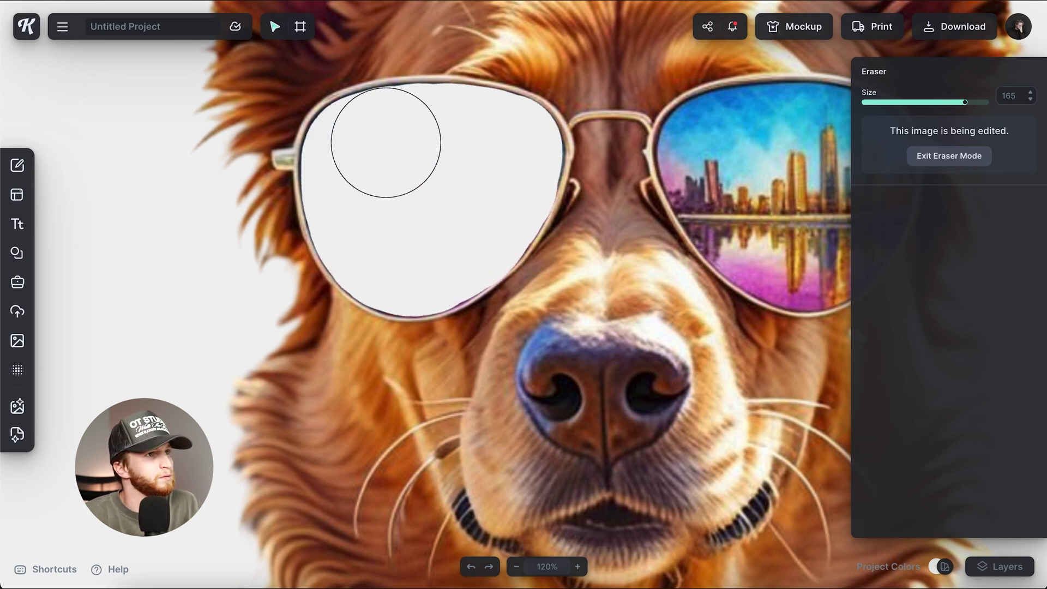
Erase the city reflection and leftover purple from the right lens.
{"action": "scroll", "coordinate": [403, 174], "scroll_direction": "down", "scroll_amount": 1}
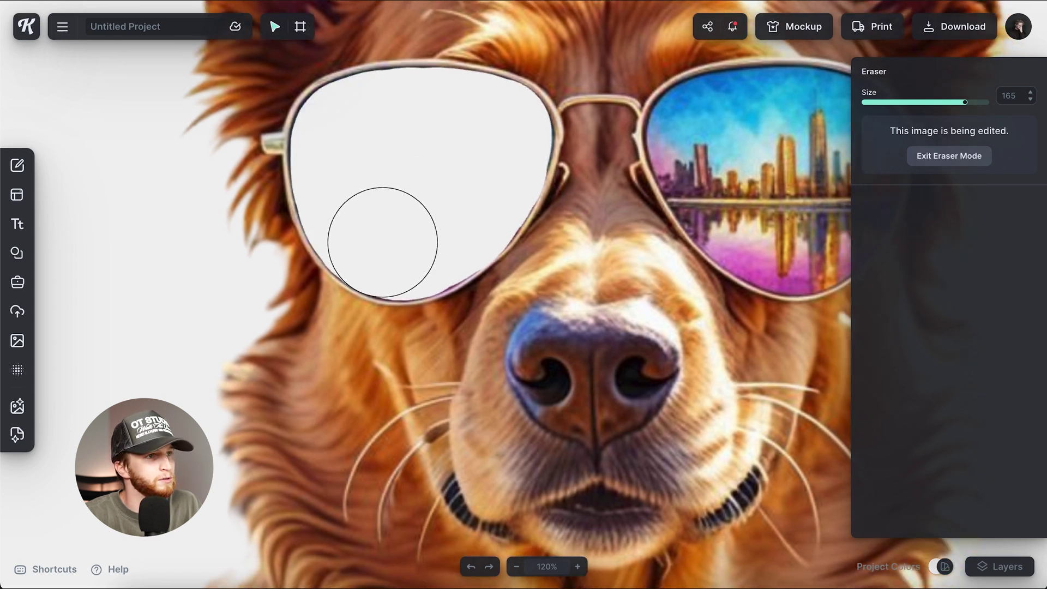
{"action": "scroll", "coordinate": [384, 229], "scroll_direction": "right", "scroll_amount": 5}
{"action": "scroll", "coordinate": [377, 223], "scroll_direction": "up", "scroll_amount": 2}
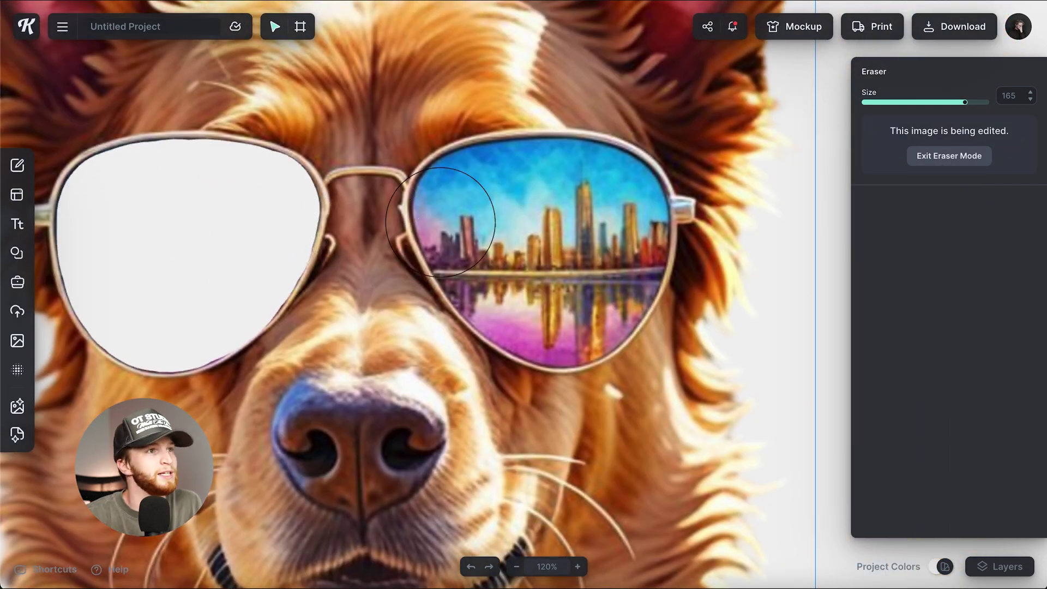
{"action": "mouse_move", "coordinate": [467, 205]}
{"action": "left_mouse_down"}
{"action": "mouse_move", "coordinate": [466, 194]}
{"action": "mouse_move", "coordinate": [572, 183]}
{"action": "mouse_move", "coordinate": [497, 271]}
{"action": "left_mouse_up"}
{"action": "scroll", "coordinate": [436, 245], "scroll_direction": "right", "scroll_amount": 2}
{"action": "mouse_move", "coordinate": [392, 216]}
{"action": "left_mouse_down"}
{"action": "mouse_move", "coordinate": [423, 278]}
{"action": "mouse_move", "coordinate": [467, 309]}
{"action": "mouse_move", "coordinate": [513, 298]}
{"action": "mouse_move", "coordinate": [534, 234]}
{"action": "left_mouse_up"}
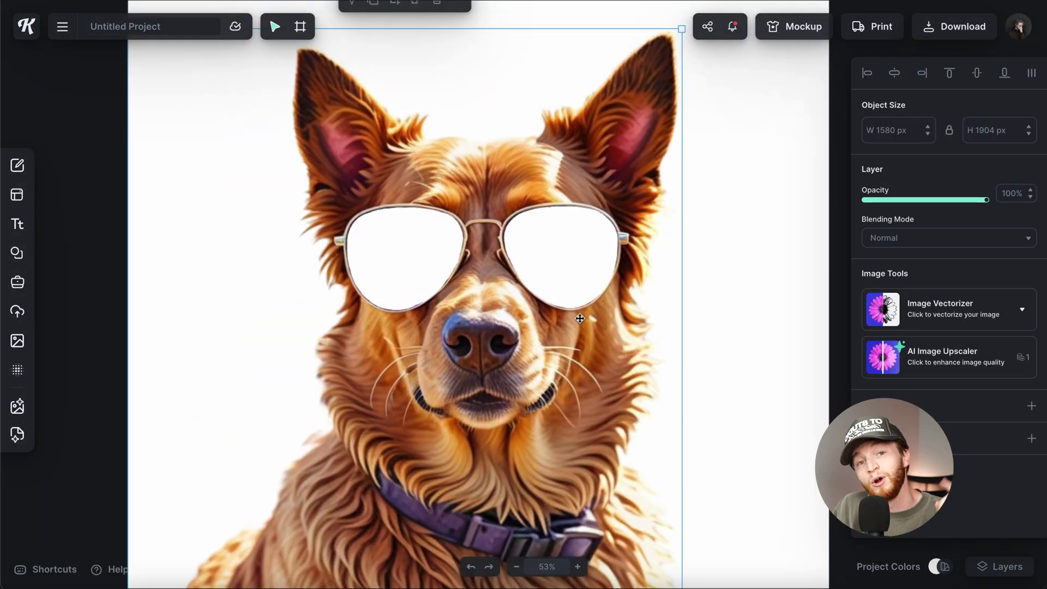
Generate a Digital Art image from the prompt 'a galaxy with super colorful planets'.
{"action": "left_click", "coordinate": [17, 406]}
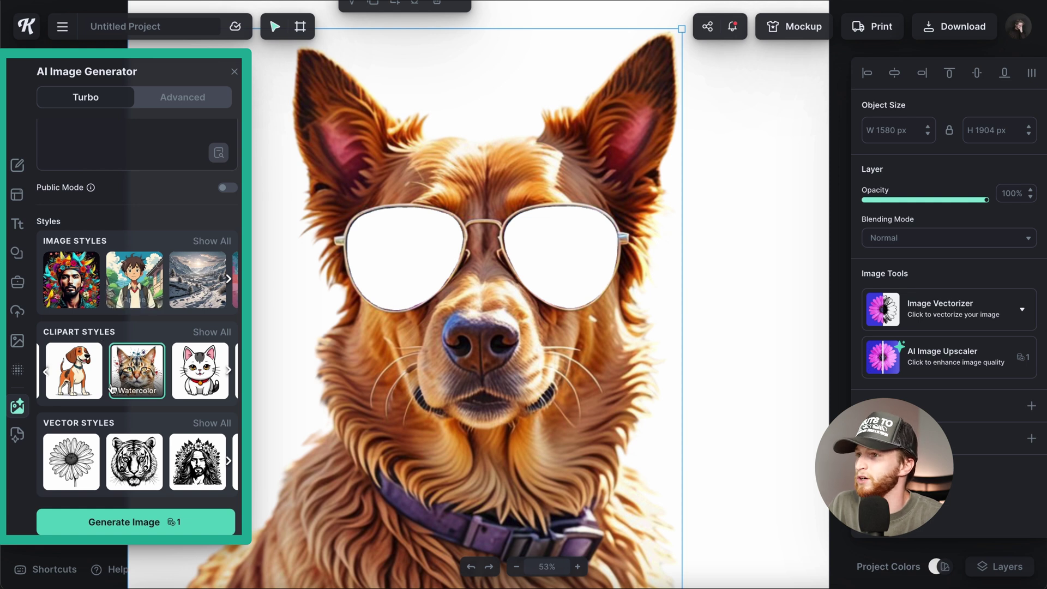
{"action": "left_click", "coordinate": [73, 273]}
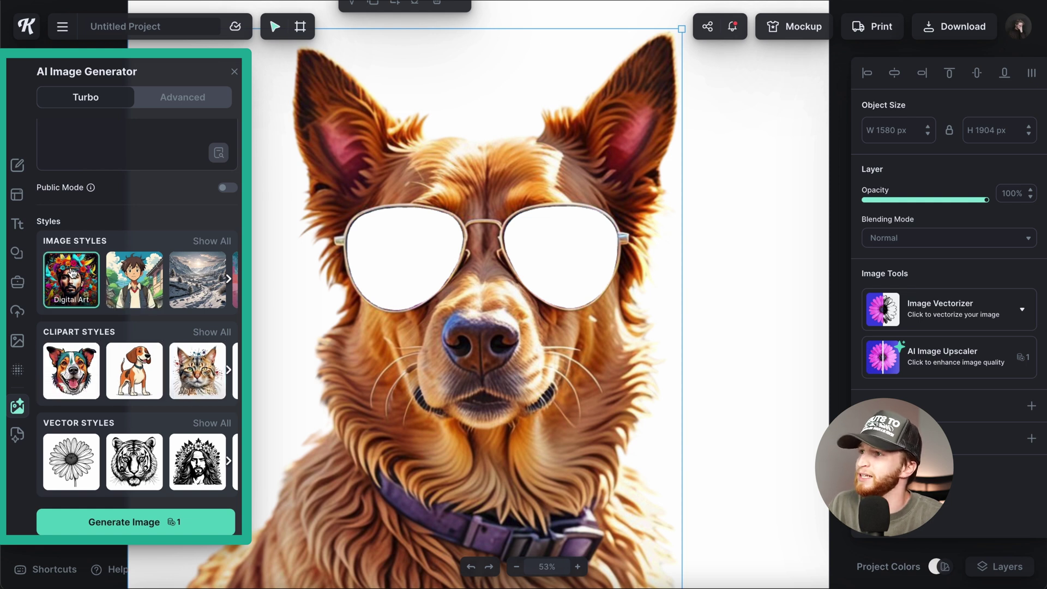
{"action": "left_click", "coordinate": [94, 137]}
{"action": "type", "text": "a dug wearing sunglasses with a city in the reflection of the glasses"}
{"action": "key", "text": "ctrl+a"}
{"action": "type", "text": "a"}
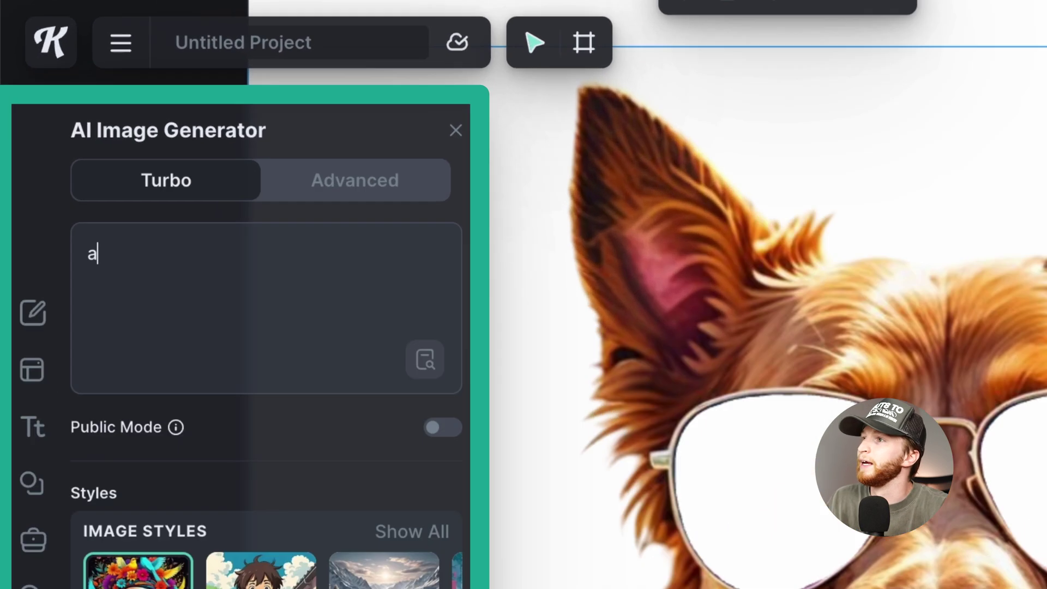
{"action": "type", "text": " galaxy"}
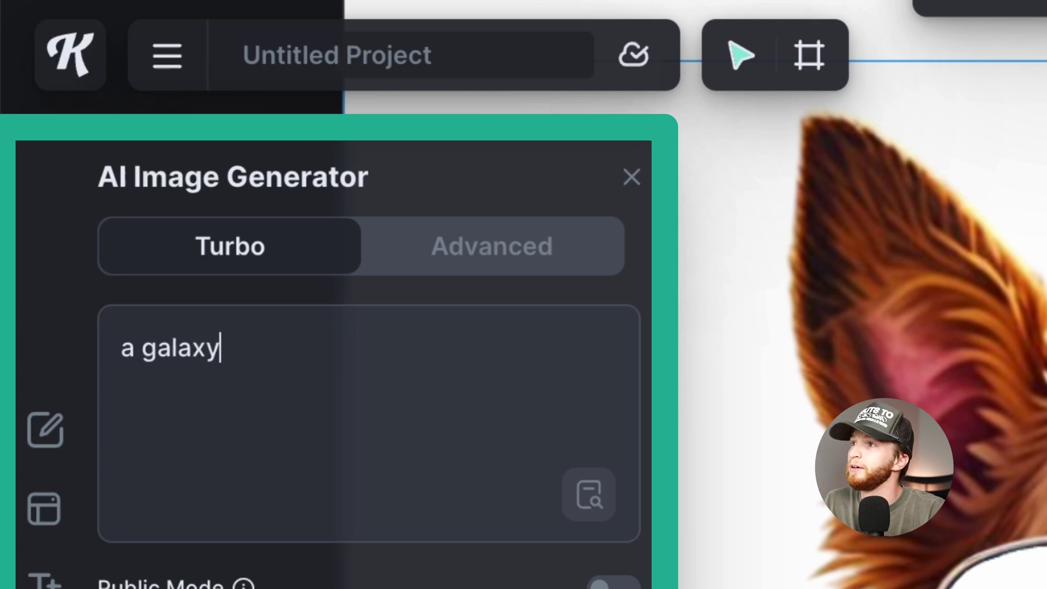
{"action": "type", "text": " with su"}
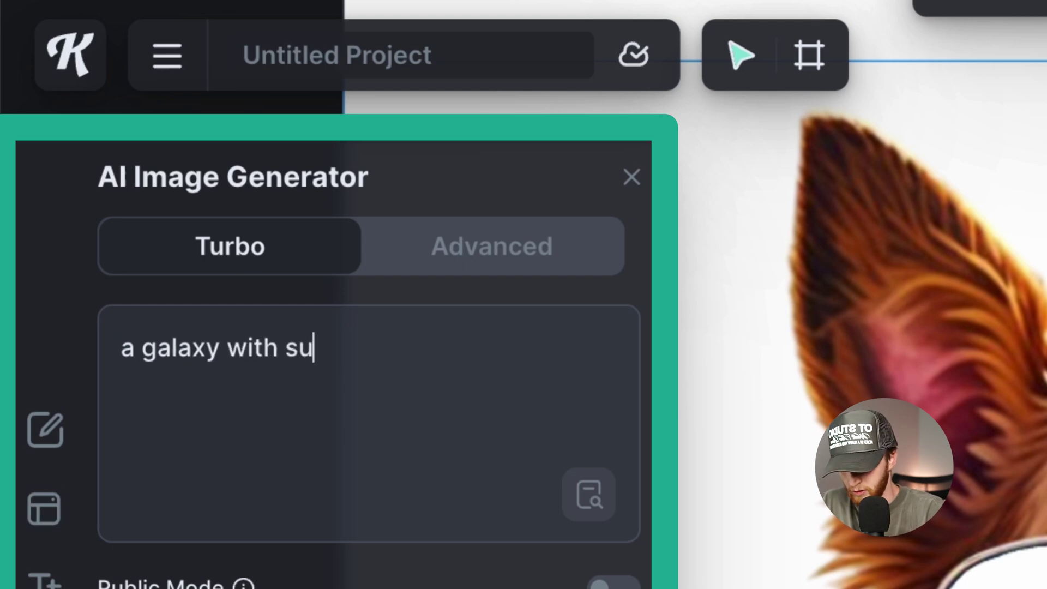
{"action": "type", "text": "per colorful planets"}
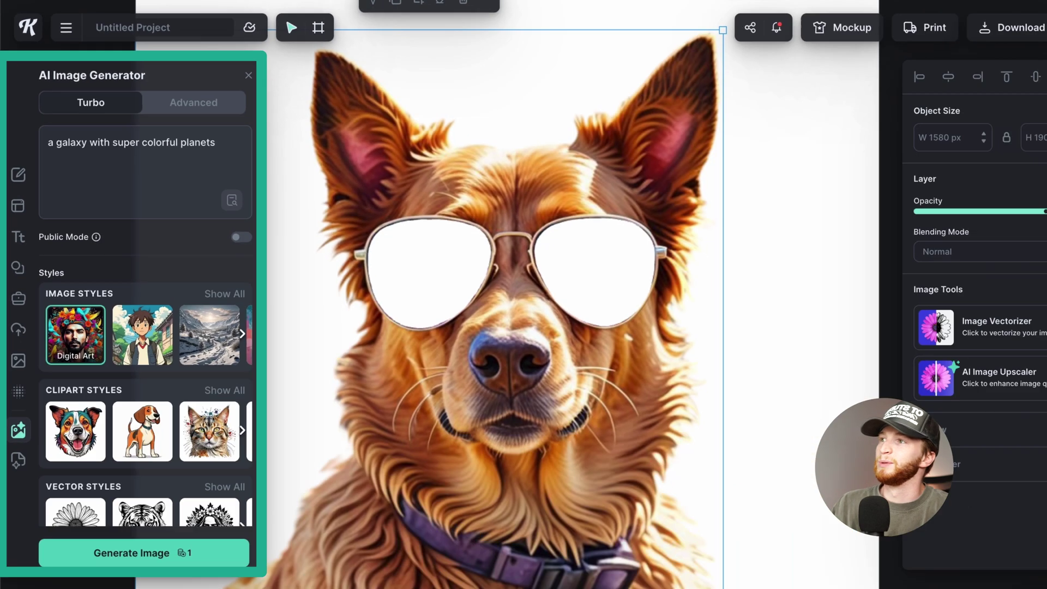
{"action": "left_click", "coordinate": [131, 552]}
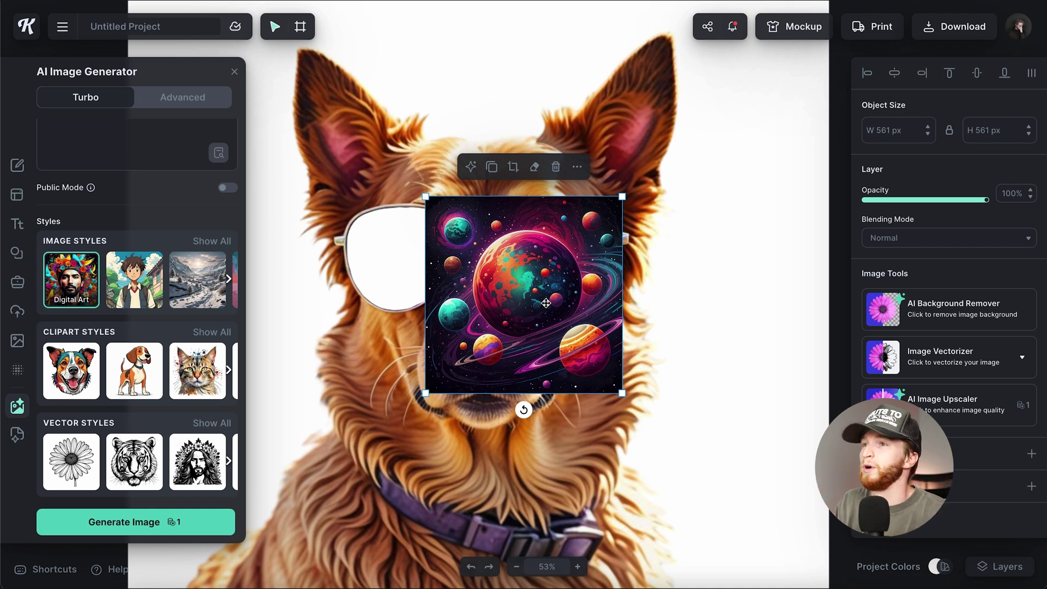
Delete that first result and regenerate with 'a galaxy with a bunch of small super colorful planets'.
{"action": "key", "text": "Delete"}
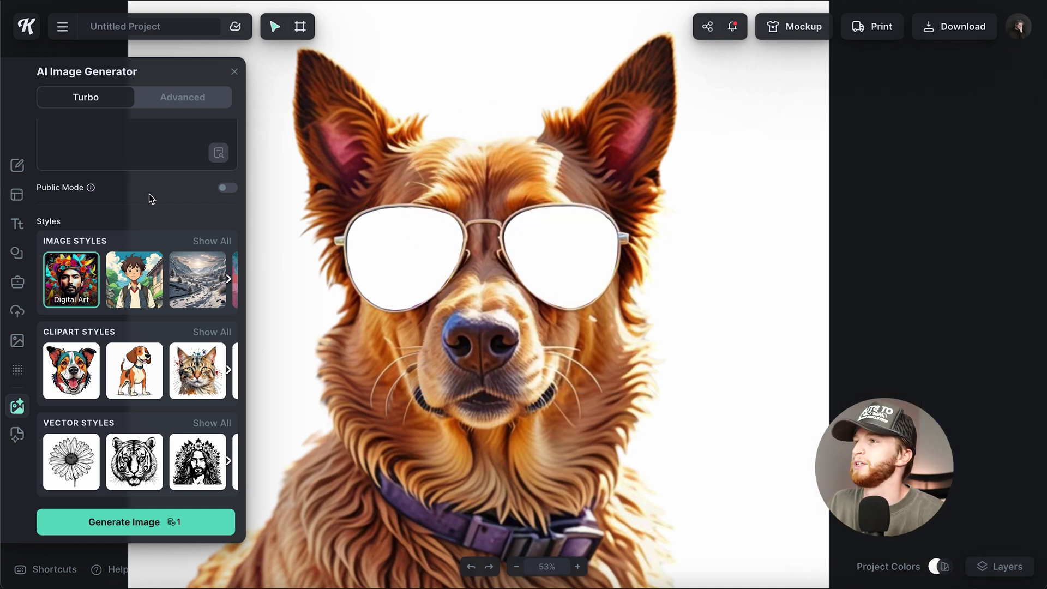
{"action": "scroll", "coordinate": [149, 194], "scroll_direction": "up", "scroll_amount": 1}
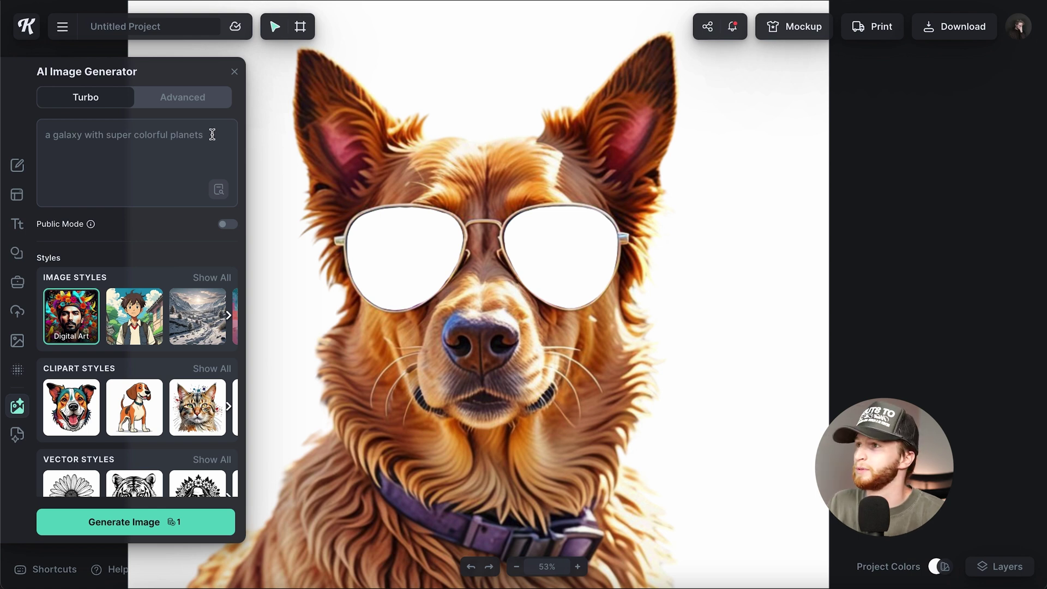
{"action": "left_click", "coordinate": [105, 134]}
{"action": "type", "text": "a bunch of small"}
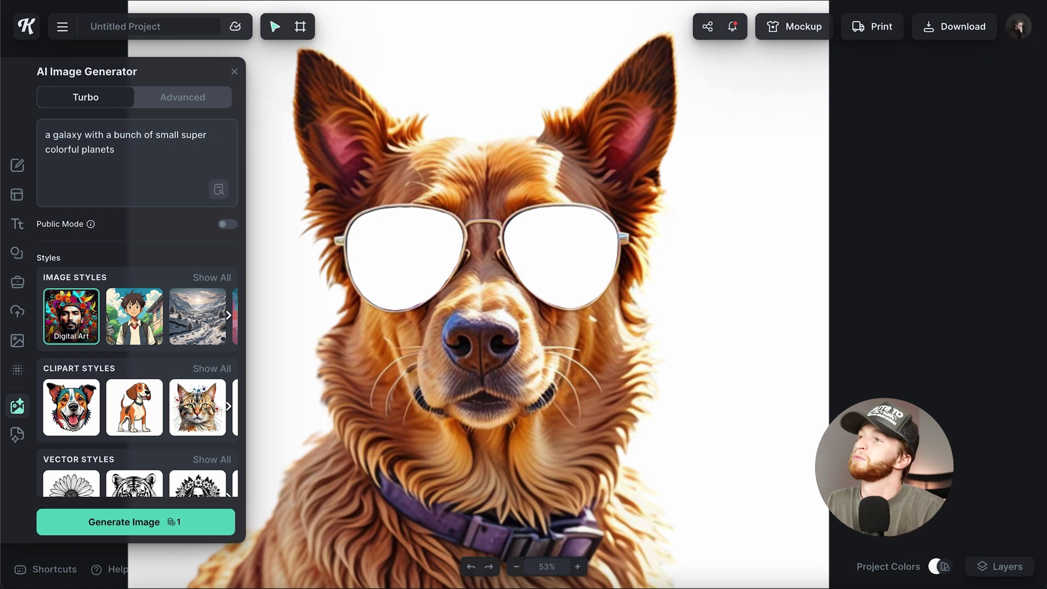
{"action": "key", "text": "Return"}
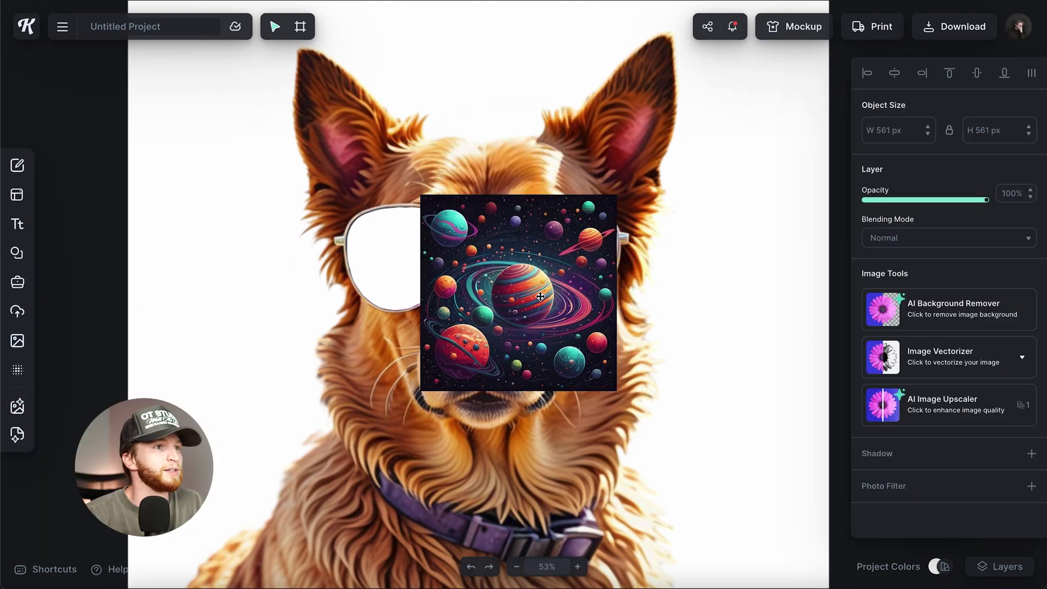
Move and enlarge the galaxy image over both lenses, then crop it to a wide strip.
{"action": "left_click_drag", "start_coordinate": [549, 302], "coordinate": [468, 224]}
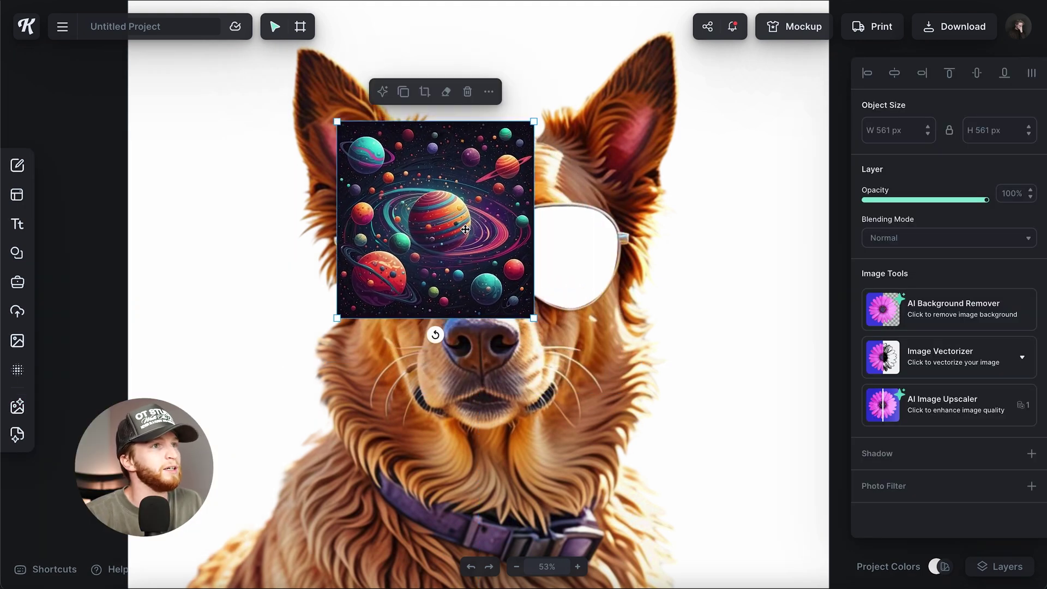
{"action": "left_click_drag", "start_coordinate": [535, 314], "coordinate": [626, 411]}
{"action": "left_click_drag", "start_coordinate": [530, 244], "coordinate": [530, 318]}
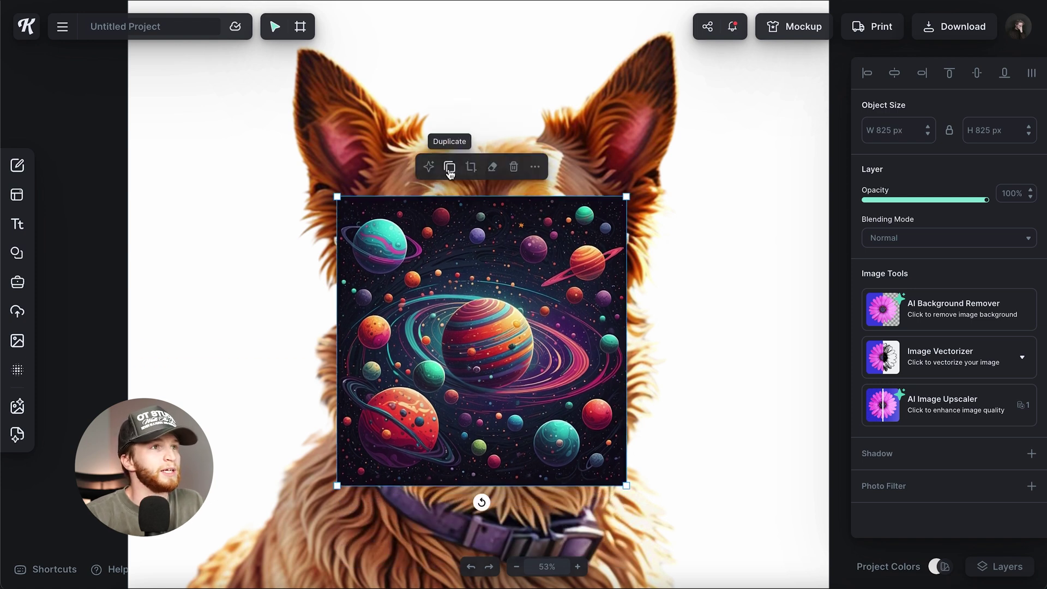
{"action": "left_click", "coordinate": [471, 167]}
{"action": "left_click_drag", "start_coordinate": [482, 484], "coordinate": [483, 319]}
{"action": "left_click", "coordinate": [482, 177]}
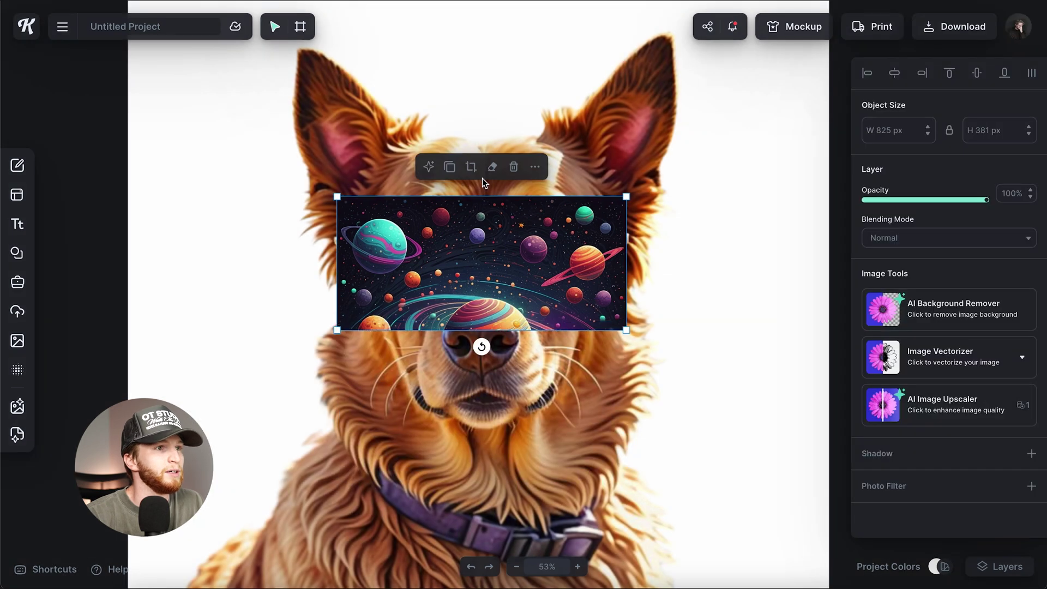
Send the galaxy strip behind the dog and erase the bit peeking out at the left.
{"action": "right_click", "coordinate": [524, 263]}
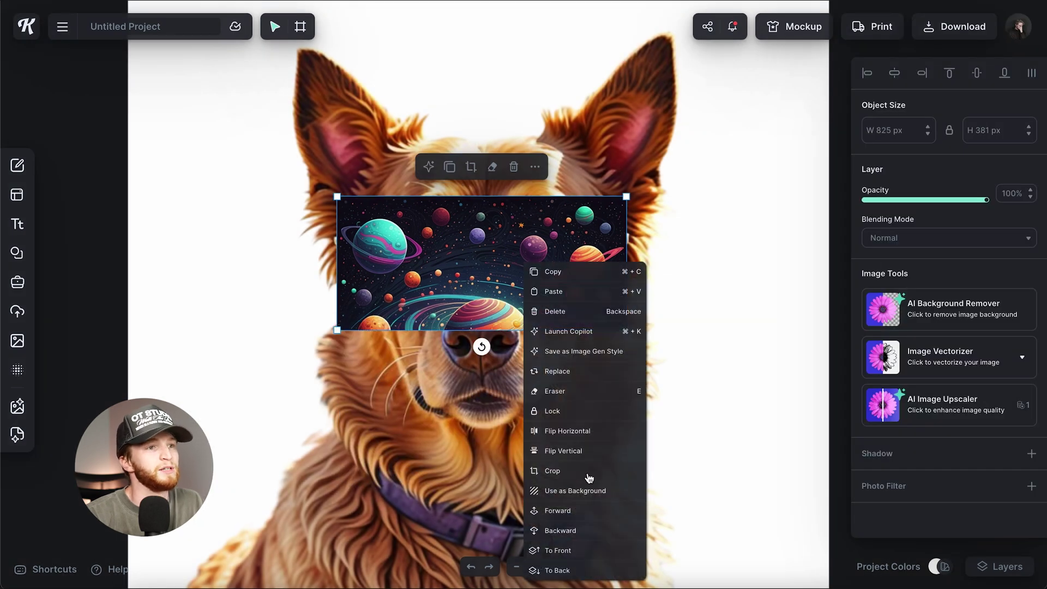
{"action": "left_click", "coordinate": [571, 568]}
{"action": "left_click", "coordinate": [707, 393]}
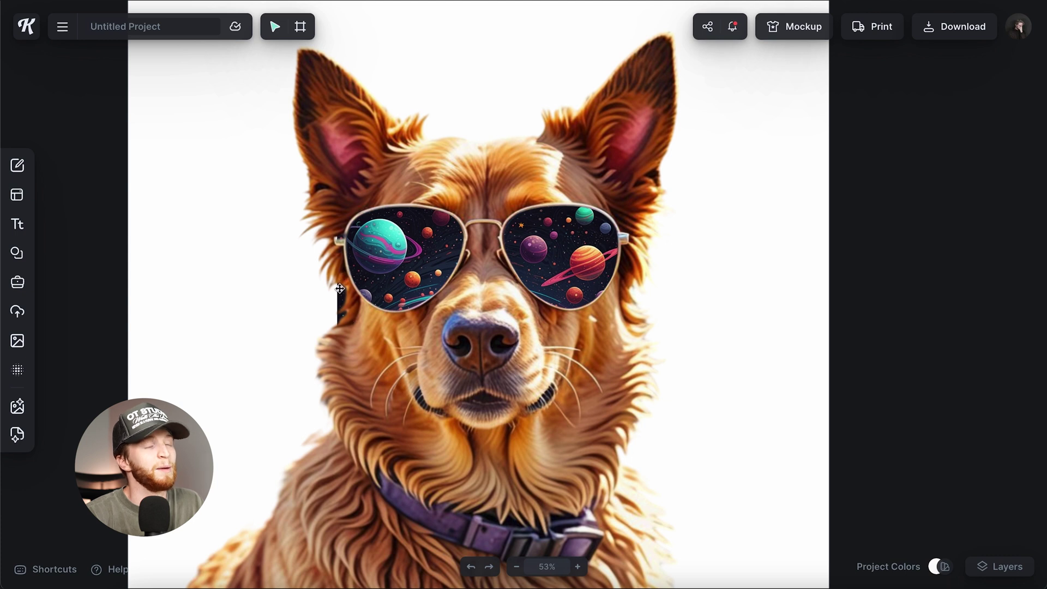
{"action": "left_click", "coordinate": [408, 263]}
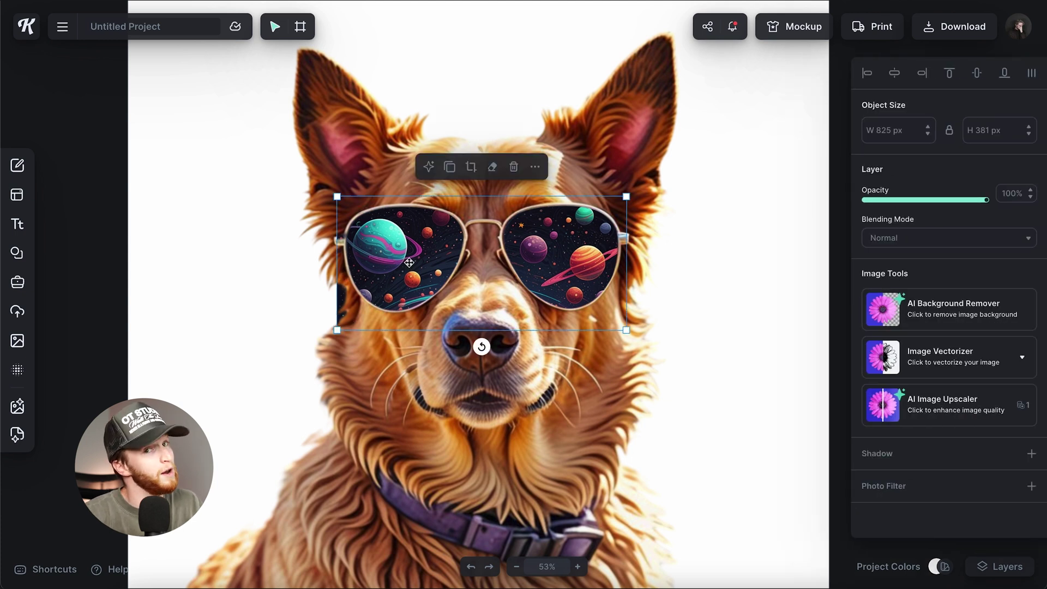
{"action": "left_click", "coordinate": [492, 166]}
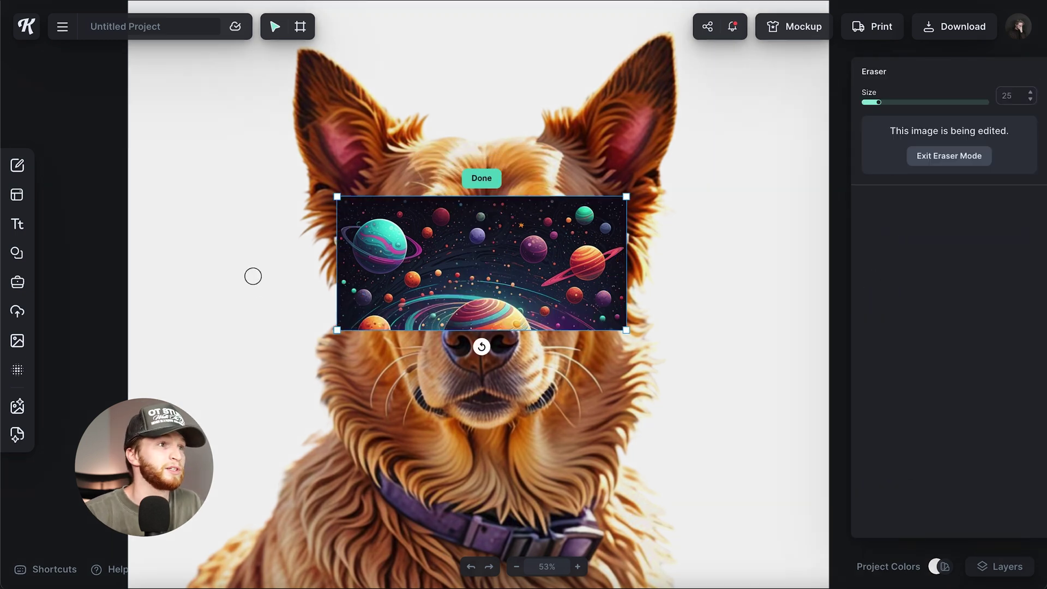
{"action": "mouse_move", "coordinate": [326, 285]}
{"action": "left_mouse_down"}
{"action": "mouse_move", "coordinate": [342, 301]}
{"action": "mouse_move", "coordinate": [333, 332]}
{"action": "mouse_move", "coordinate": [334, 278]}
{"action": "left_mouse_up"}
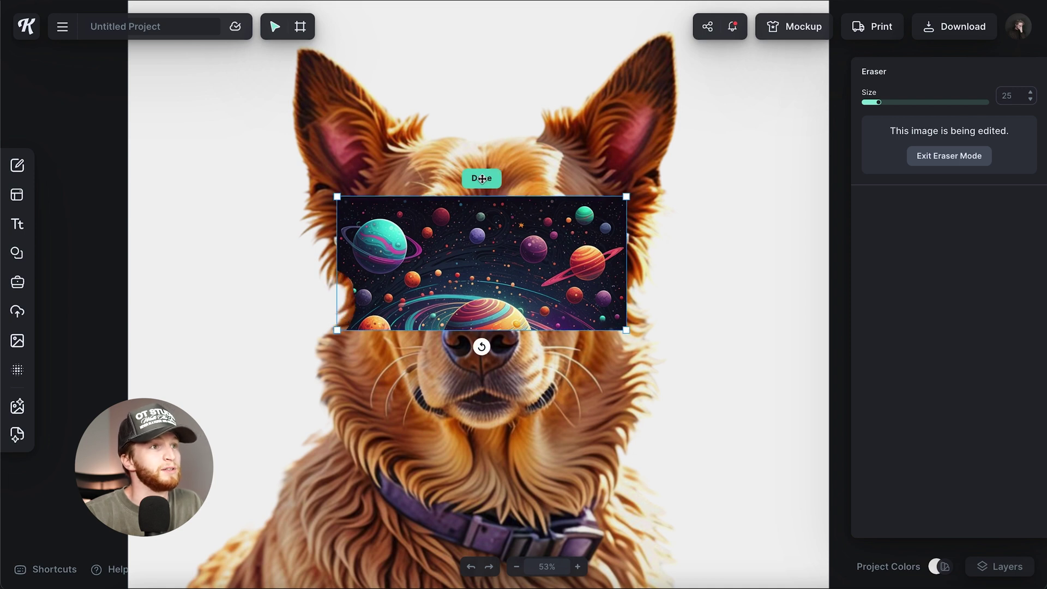
{"action": "left_click", "coordinate": [482, 178]}
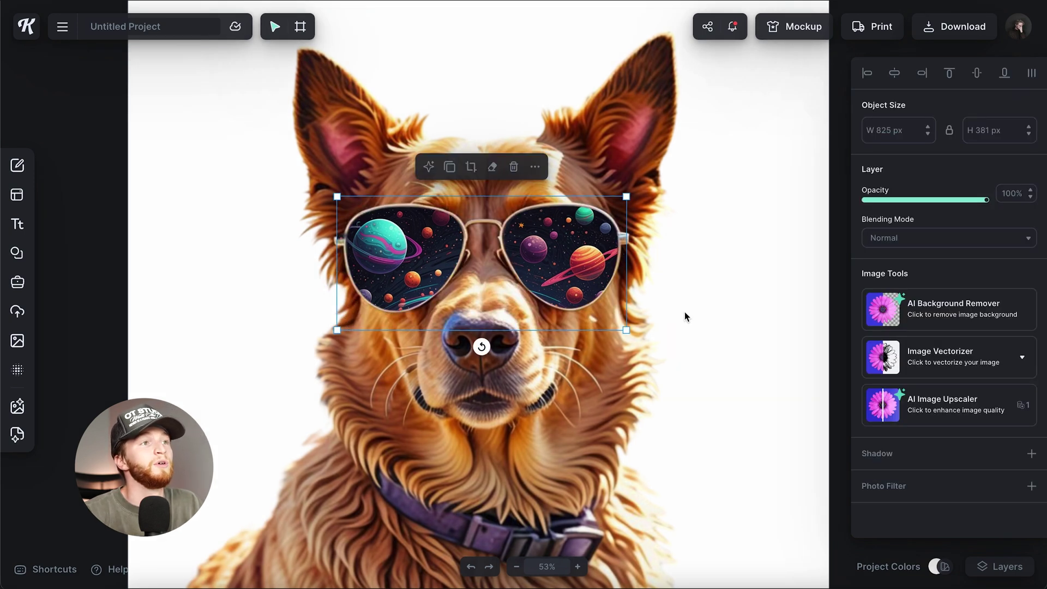
Lower the galaxy image's opacity to 62%.
{"action": "left_click", "coordinate": [685, 312]}
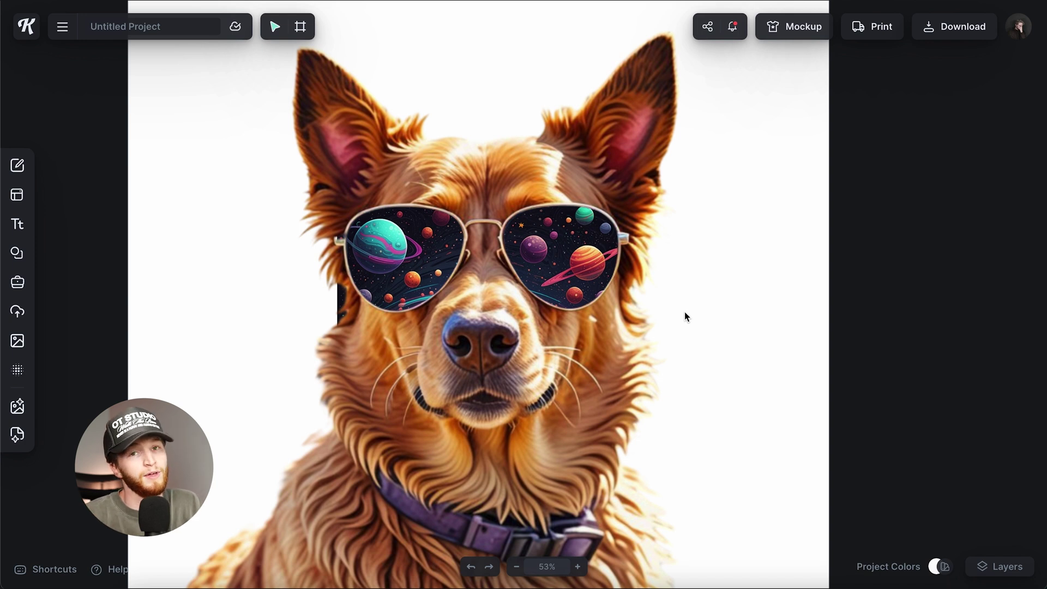
{"action": "left_click", "coordinate": [561, 248]}
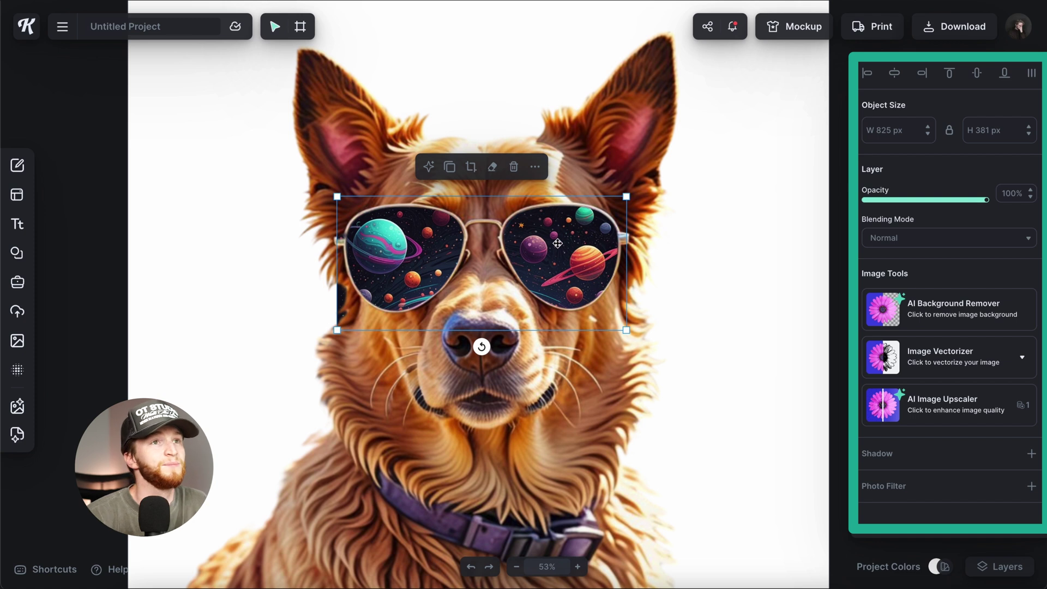
{"action": "left_click_drag", "start_coordinate": [985, 205], "coordinate": [938, 203]}
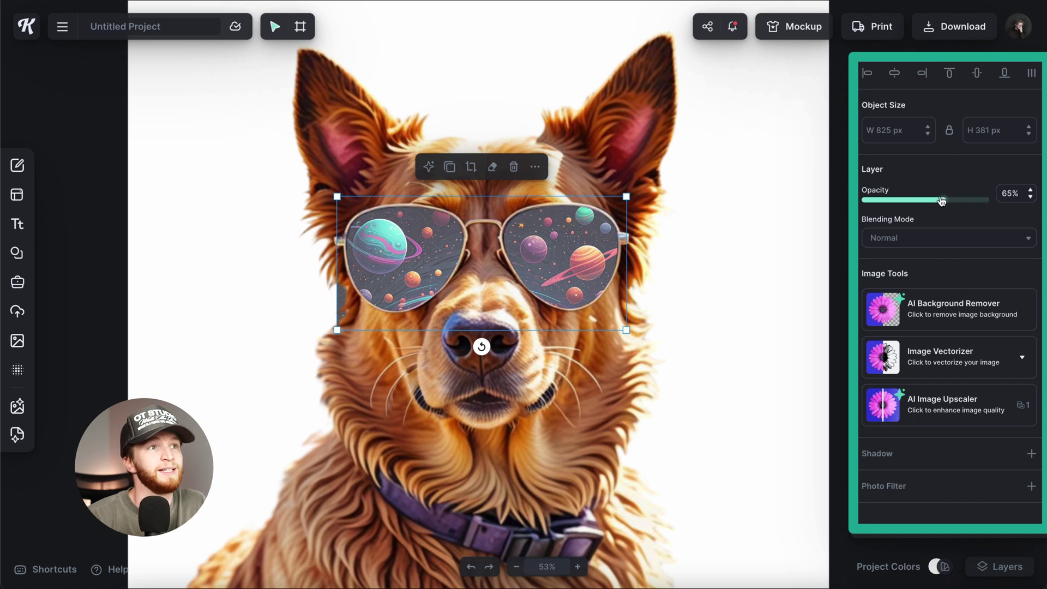
{"action": "left_click", "coordinate": [793, 196]}
Erase the galaxy's stray left and bottom-right edges outside the sunglass frames.
{"action": "left_click", "coordinate": [583, 241]}
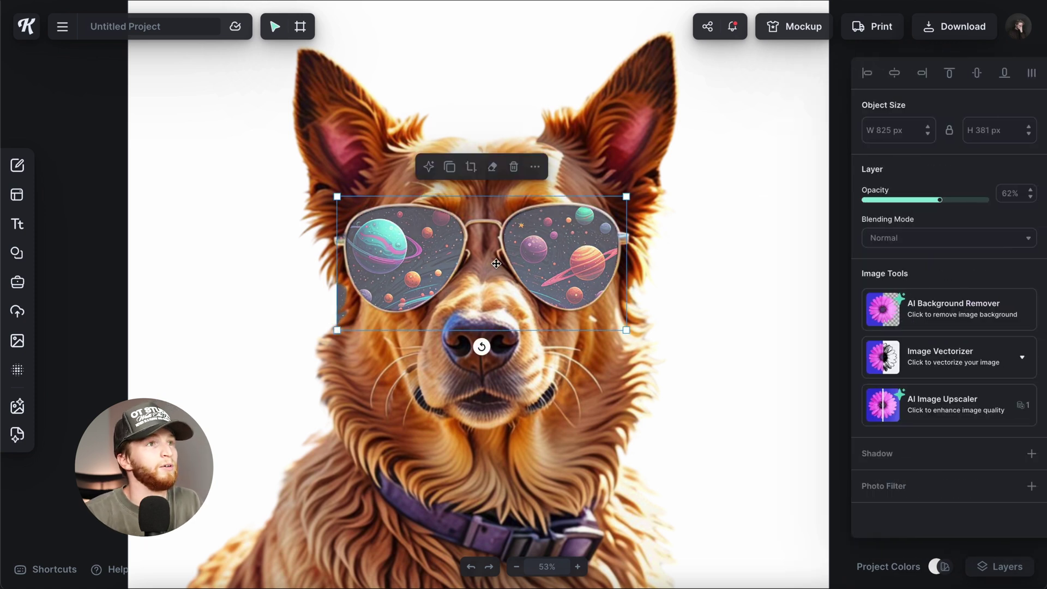
{"action": "key", "text": "e"}
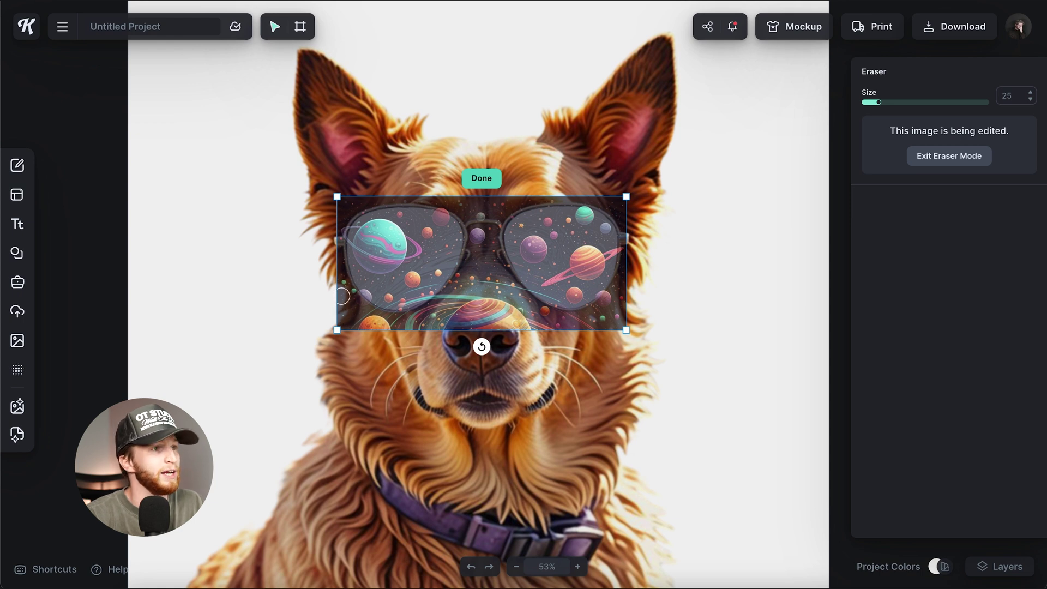
{"action": "scroll", "coordinate": [342, 294], "scroll_direction": "up", "scroll_amount": 5}
{"action": "scroll", "coordinate": [342, 295], "scroll_direction": "down", "scroll_amount": 3}
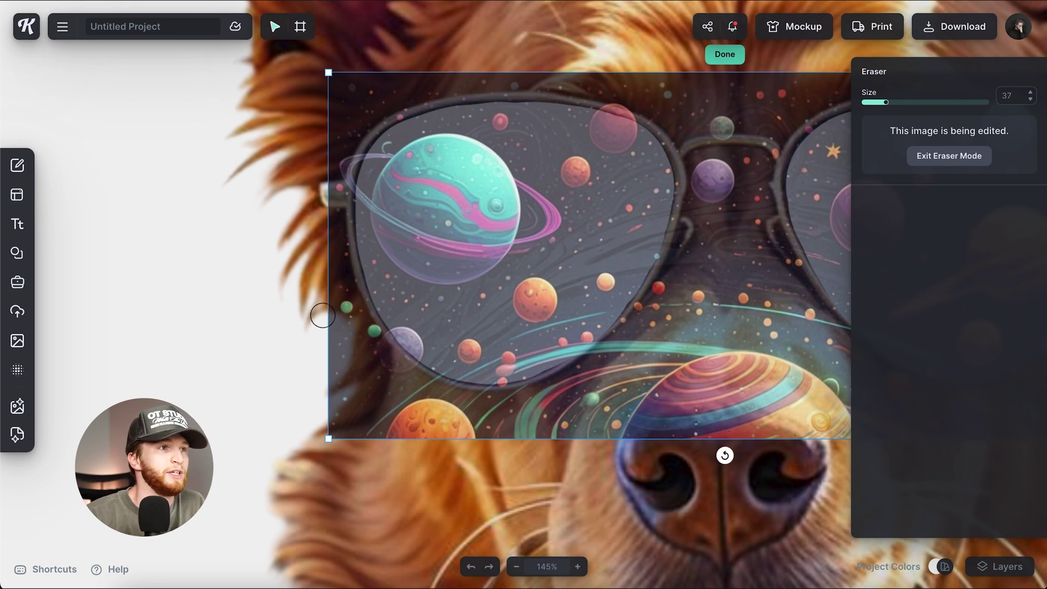
{"action": "mouse_move", "coordinate": [323, 315]}
{"action": "left_mouse_down"}
{"action": "mouse_move", "coordinate": [355, 321]}
{"action": "mouse_move", "coordinate": [350, 363]}
{"action": "mouse_move", "coordinate": [368, 382]}
{"action": "mouse_move", "coordinate": [336, 460]}
{"action": "mouse_move", "coordinate": [332, 422]}
{"action": "mouse_move", "coordinate": [348, 385]}
{"action": "mouse_move", "coordinate": [336, 327]}
{"action": "mouse_move", "coordinate": [327, 392]}
{"action": "left_mouse_up"}
{"action": "scroll", "coordinate": [322, 355], "scroll_direction": "down", "scroll_amount": 5}
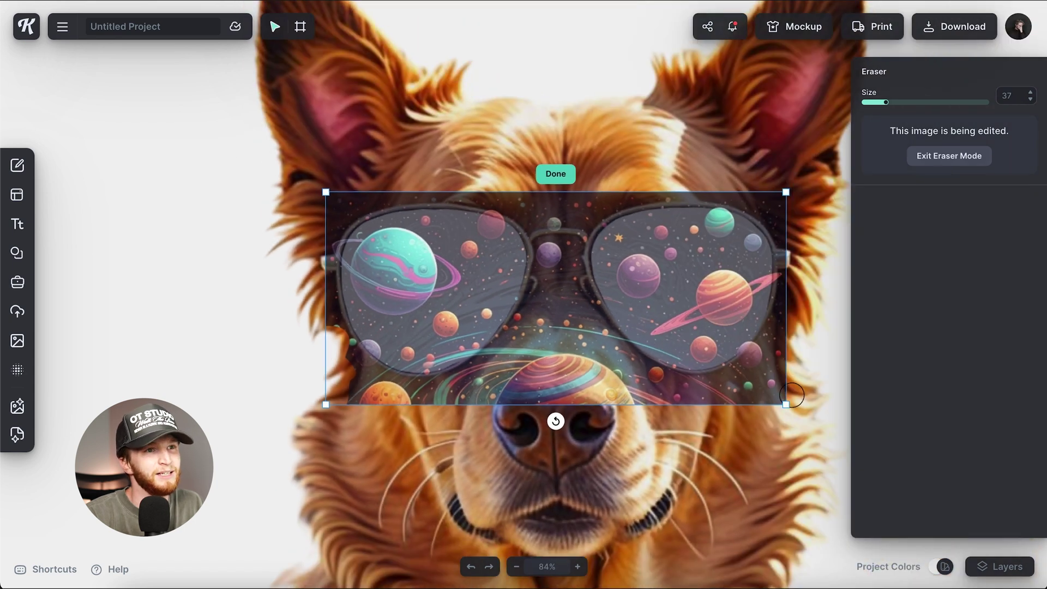
{"action": "mouse_move", "coordinate": [791, 395]}
{"action": "left_mouse_down"}
{"action": "mouse_move", "coordinate": [780, 357]}
{"action": "mouse_move", "coordinate": [769, 413]}
{"action": "mouse_move", "coordinate": [798, 316]}
{"action": "mouse_move", "coordinate": [776, 397]}
{"action": "left_mouse_up"}
{"action": "left_click_drag", "start_coordinate": [327, 341], "coordinate": [325, 308]}
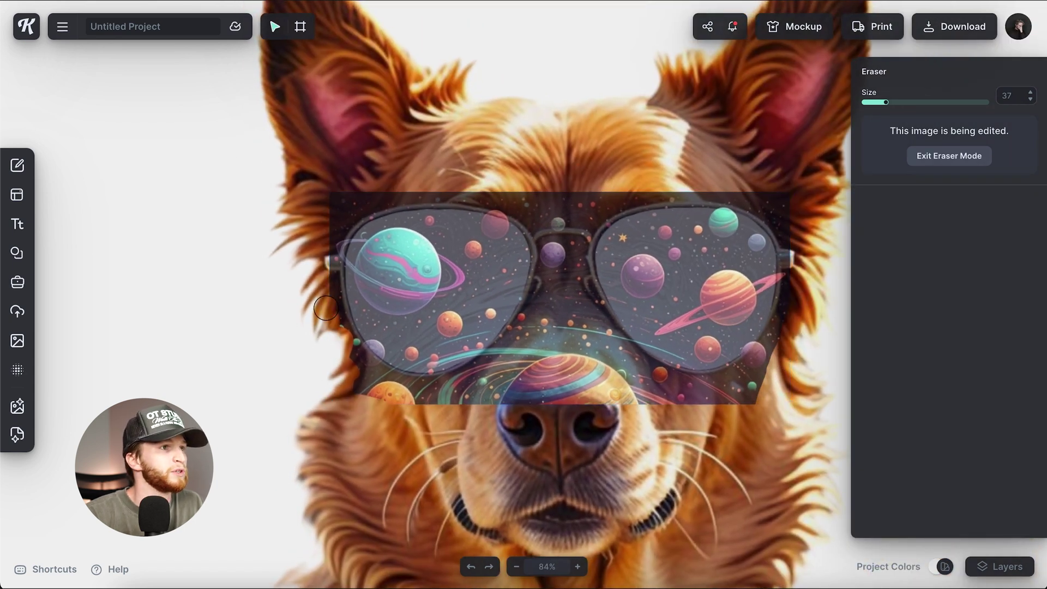
{"action": "left_click_drag", "start_coordinate": [351, 166], "coordinate": [373, 170]}
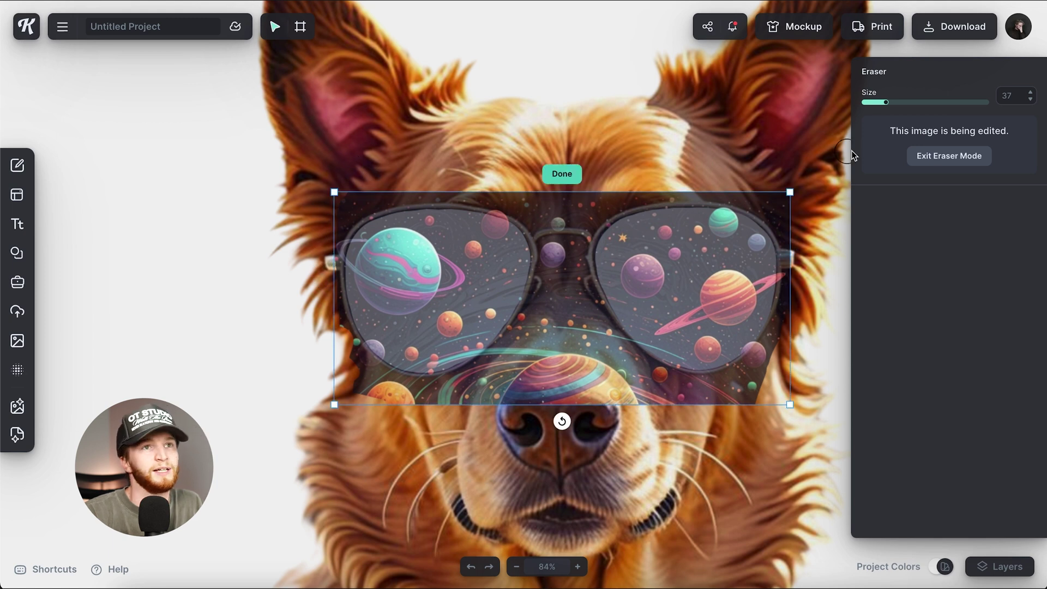
{"action": "left_click", "coordinate": [934, 158]}
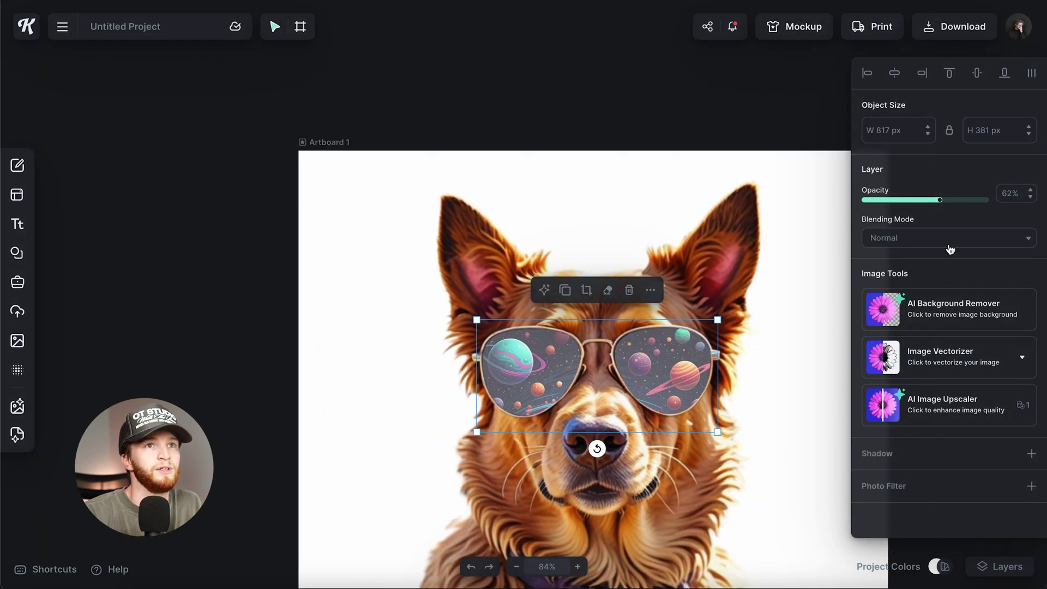
{"action": "type", "text": "100"}
{"action": "left_click", "coordinate": [652, 203]}
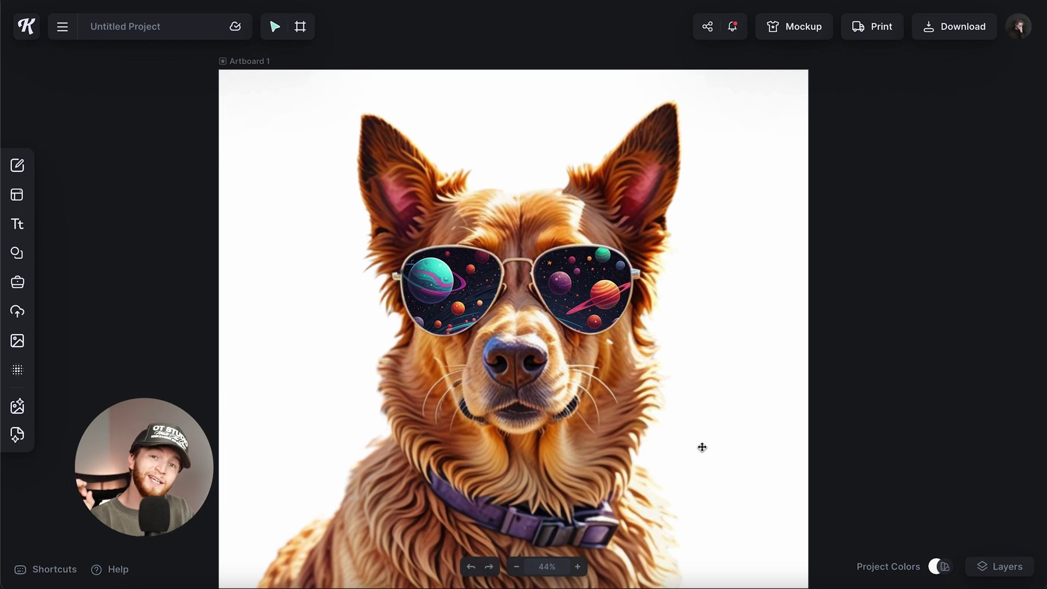
{"action": "left_click", "coordinate": [485, 219]}
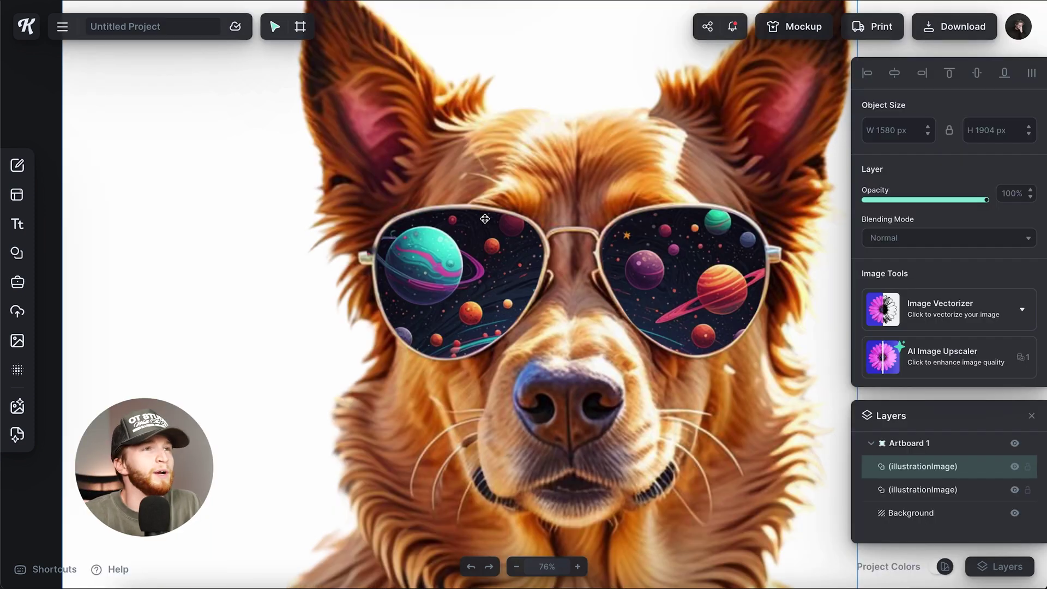
{"action": "scroll", "coordinate": [367, 252], "scroll_direction": "up", "scroll_amount": 10}
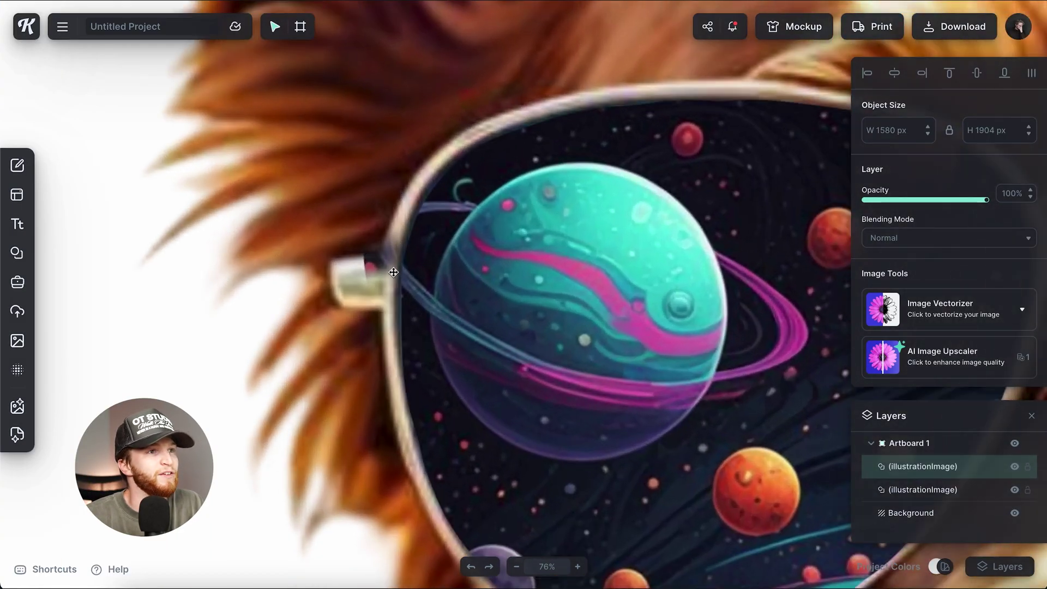
{"action": "left_click", "coordinate": [533, 296]}
{"action": "double_click", "coordinate": [530, 297]}
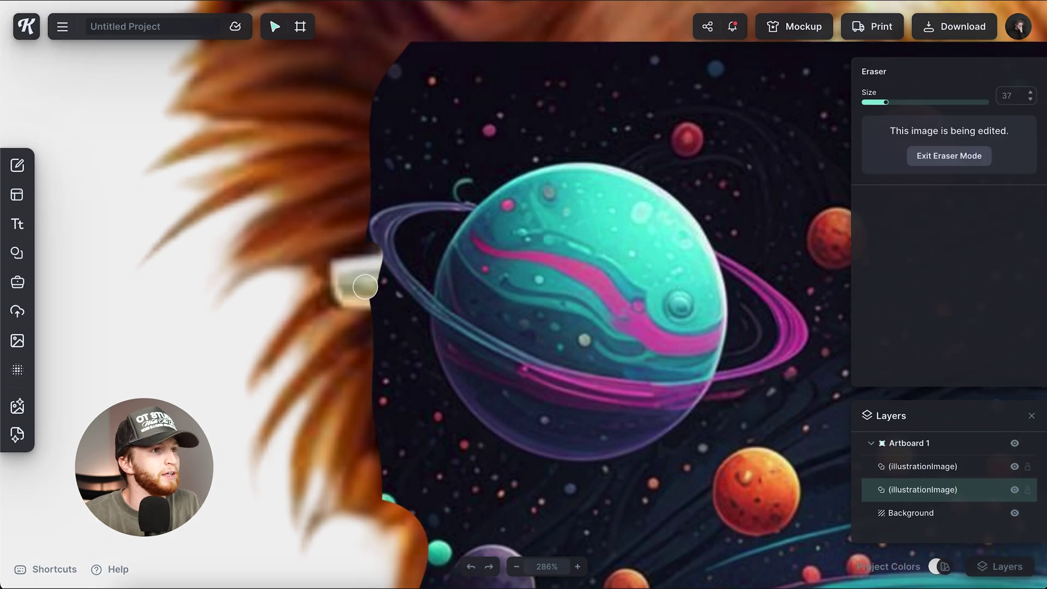
{"action": "mouse_move", "coordinate": [363, 294]}
{"action": "left_mouse_down"}
{"action": "mouse_move", "coordinate": [375, 256]}
{"action": "mouse_move", "coordinate": [374, 275]}
{"action": "left_mouse_up"}
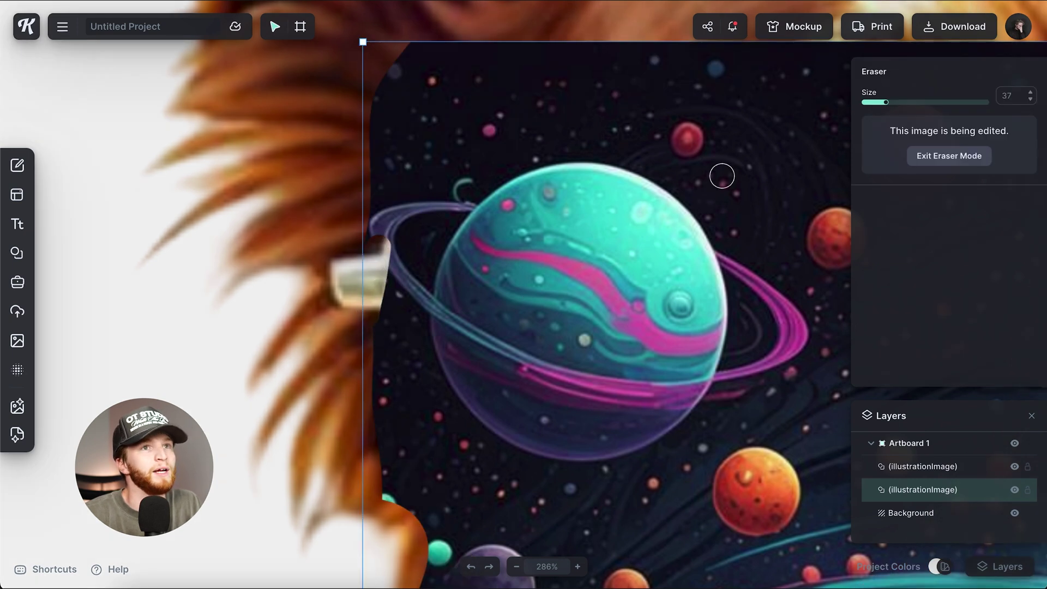
{"action": "left_click", "coordinate": [949, 156]}
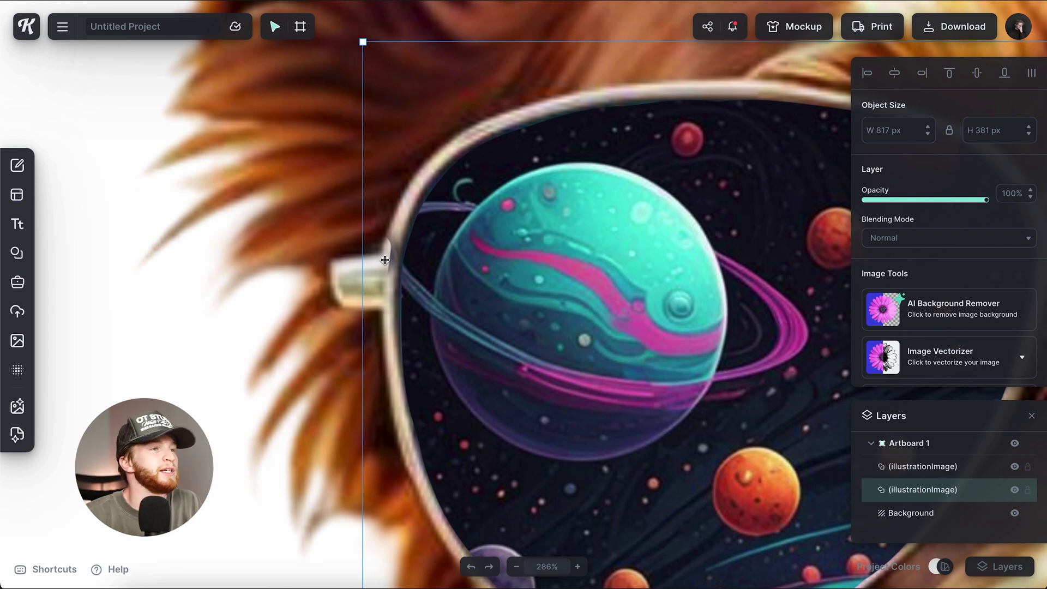
{"action": "left_click", "coordinate": [18, 252]}
Add a square shape, tilt it about 15° and shrink it to 55 px.
{"action": "left_click", "coordinate": [86, 420]}
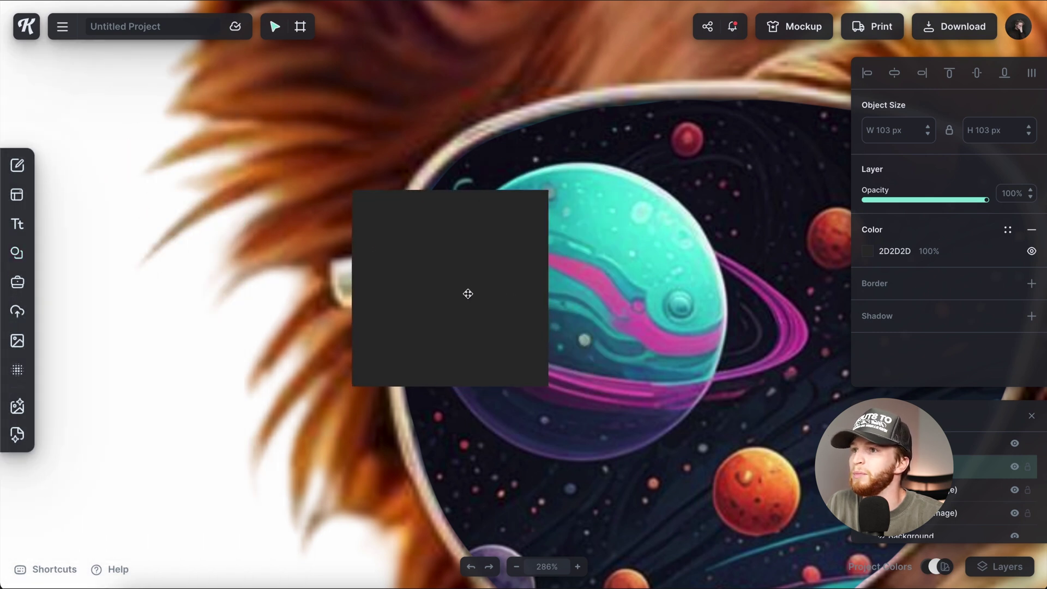
{"action": "left_click_drag", "start_coordinate": [450, 404], "coordinate": [474, 401]}
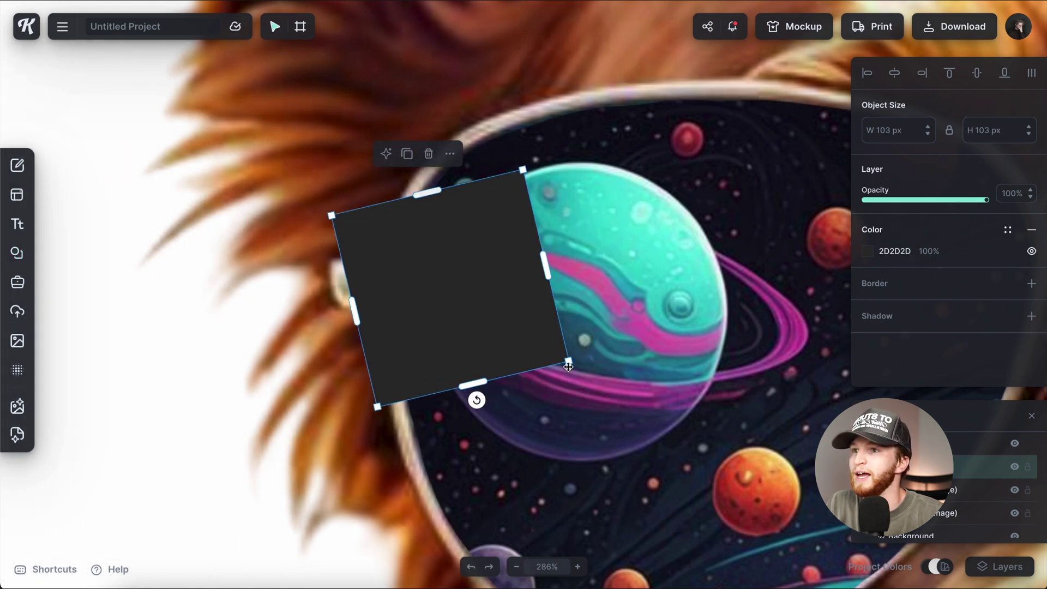
{"action": "left_click_drag", "start_coordinate": [561, 361], "coordinate": [507, 342]}
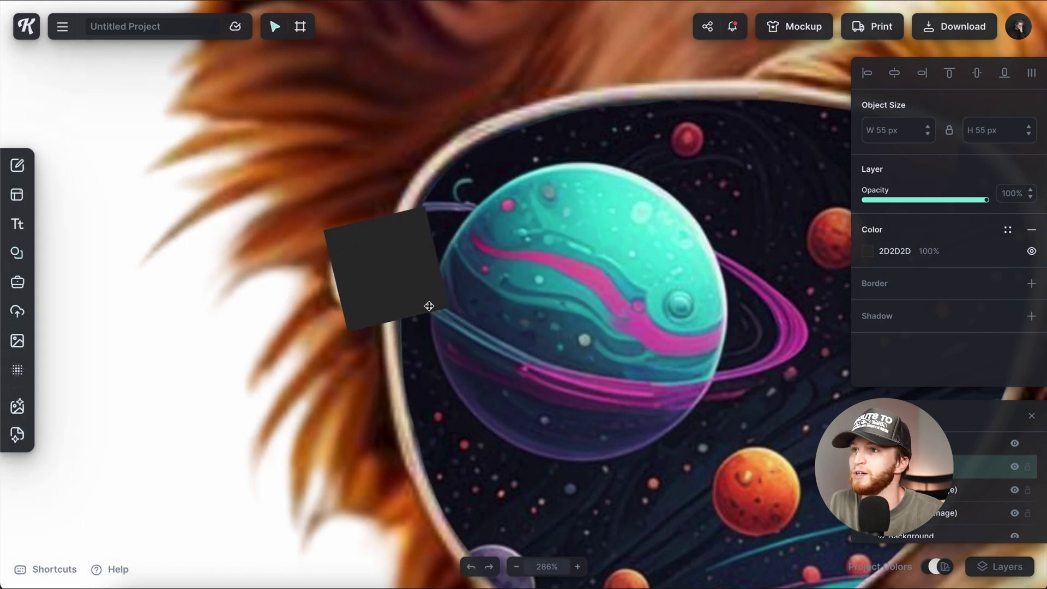
Colour the square with the sampled beige frame colour E5D4CB and send it behind the images.
{"action": "left_click", "coordinate": [866, 251]}
{"action": "left_click", "coordinate": [693, 450]}
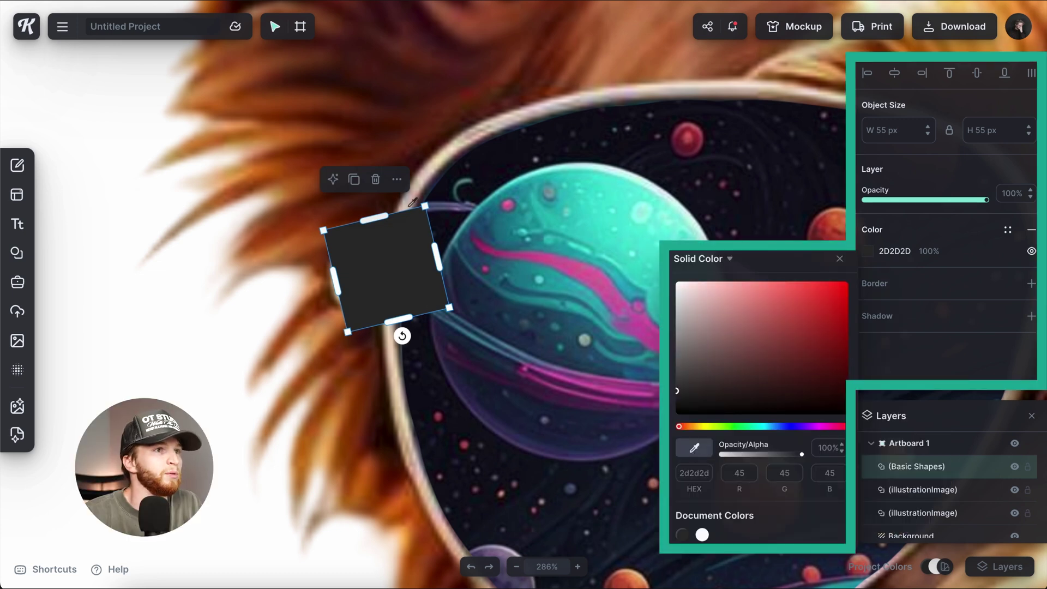
{"action": "left_click", "coordinate": [409, 206]}
{"action": "right_click", "coordinate": [395, 268]}
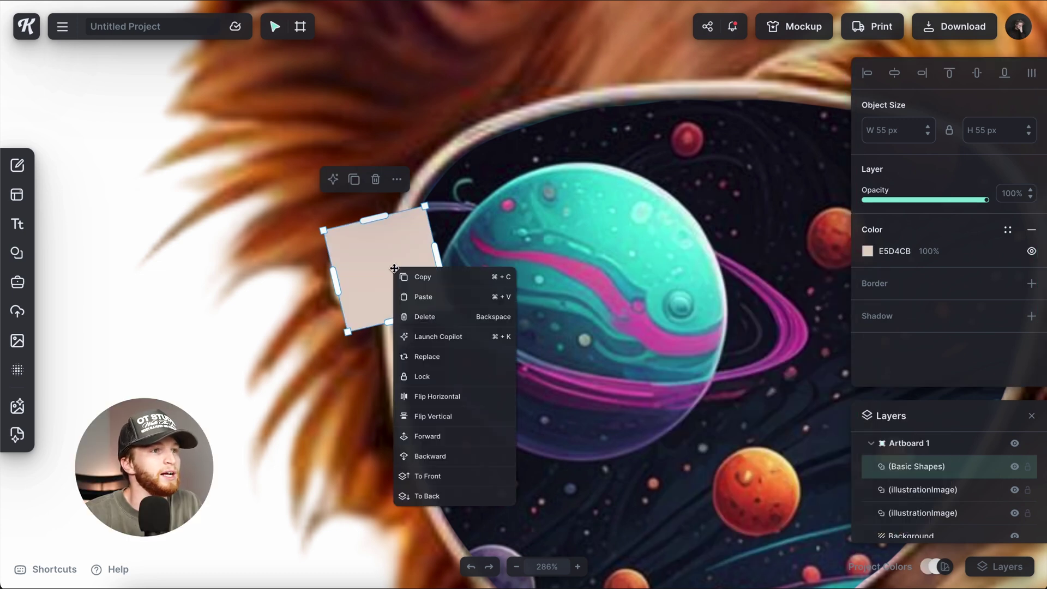
{"action": "left_click", "coordinate": [461, 496]}
{"action": "left_click", "coordinate": [400, 333]}
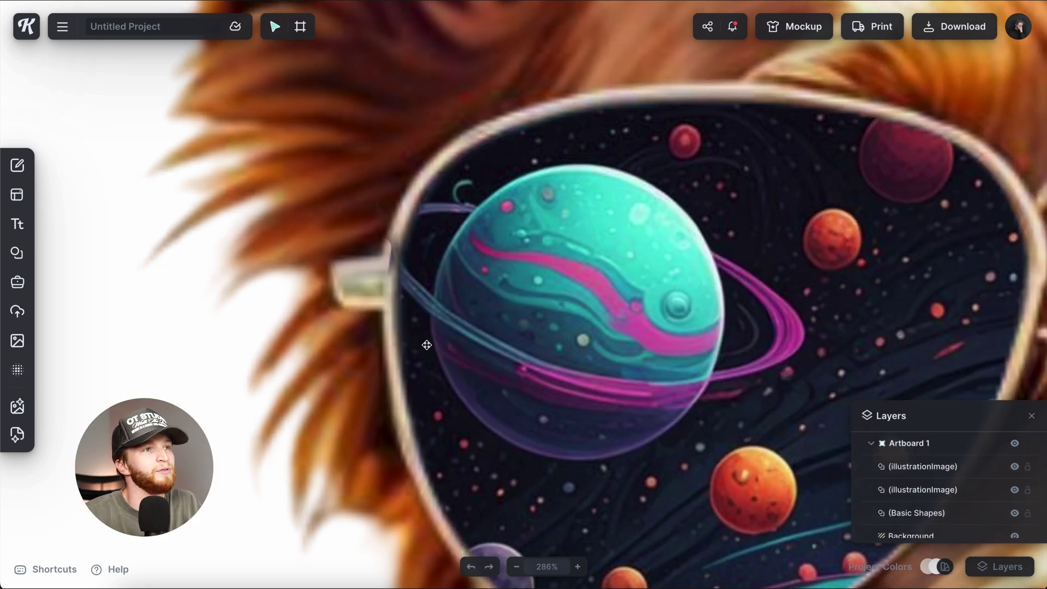
{"action": "scroll", "coordinate": [426, 345], "scroll_direction": "down", "scroll_amount": 10}
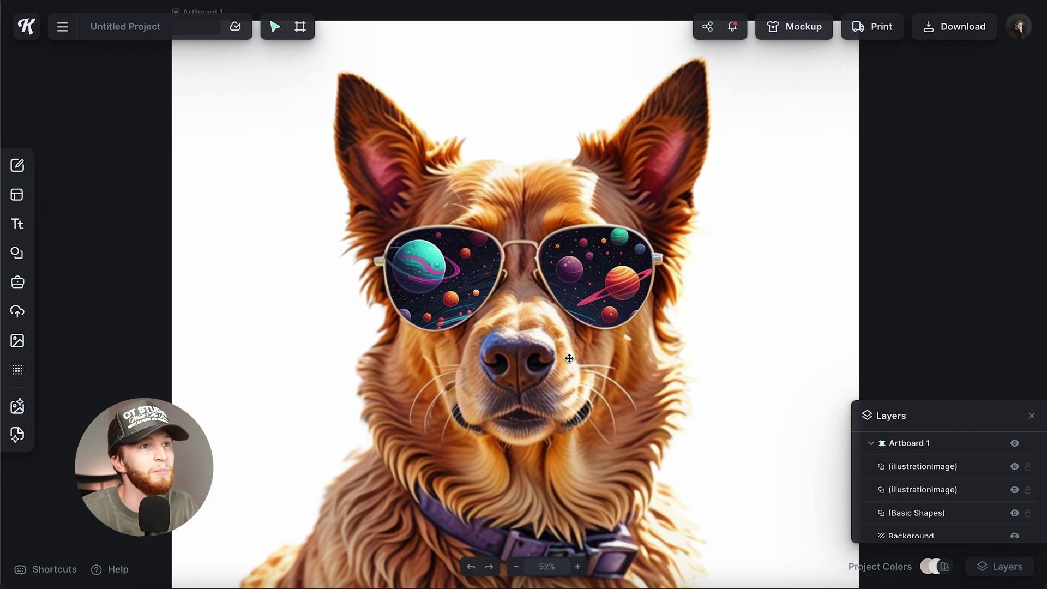
Duplicate the sunglasses image and put the copy into Eraser mode.
{"action": "left_click", "coordinate": [616, 267]}
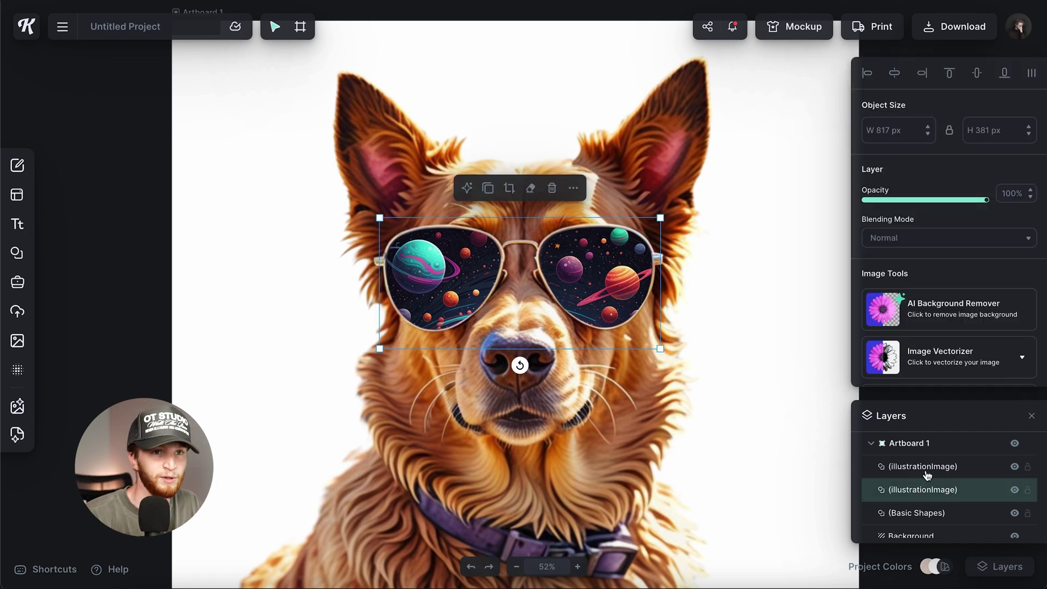
{"action": "left_click", "coordinate": [1014, 473]}
{"action": "left_click", "coordinate": [1015, 468]}
{"action": "left_click", "coordinate": [1015, 467]}
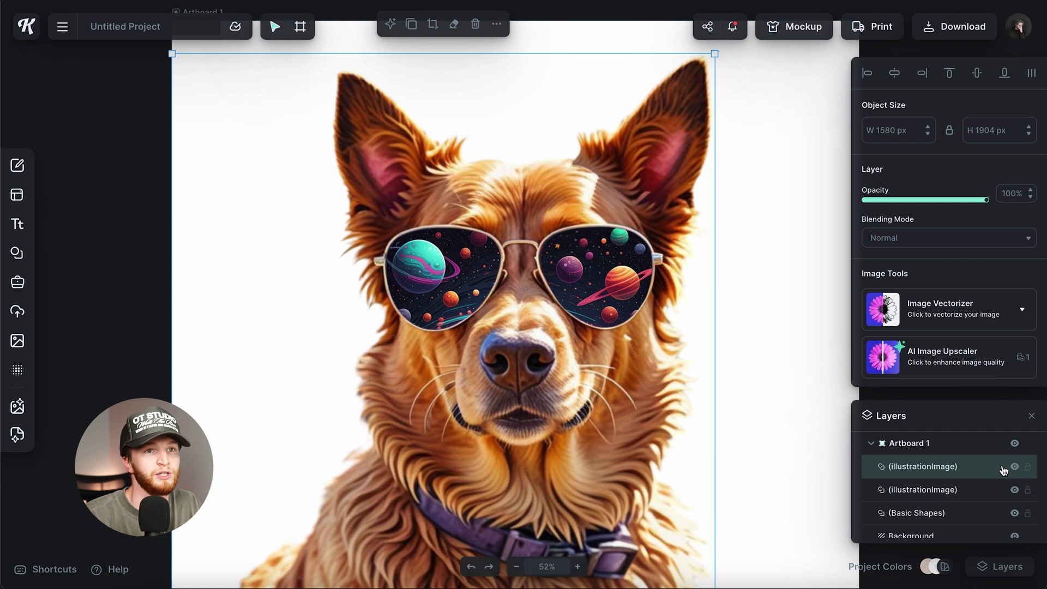
{"action": "left_click", "coordinate": [411, 25]}
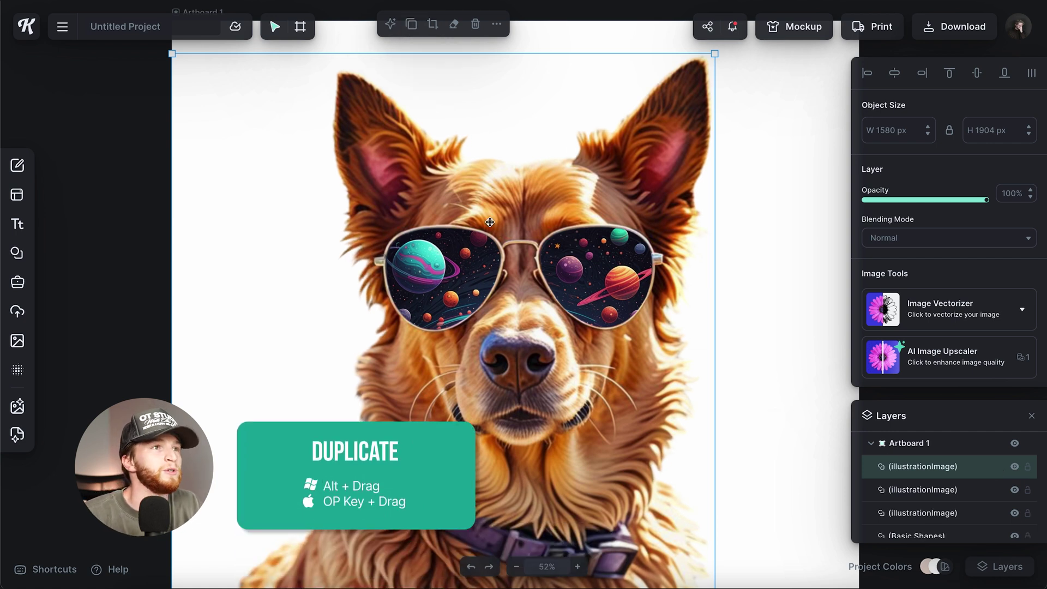
{"action": "left_click", "coordinate": [453, 24]}
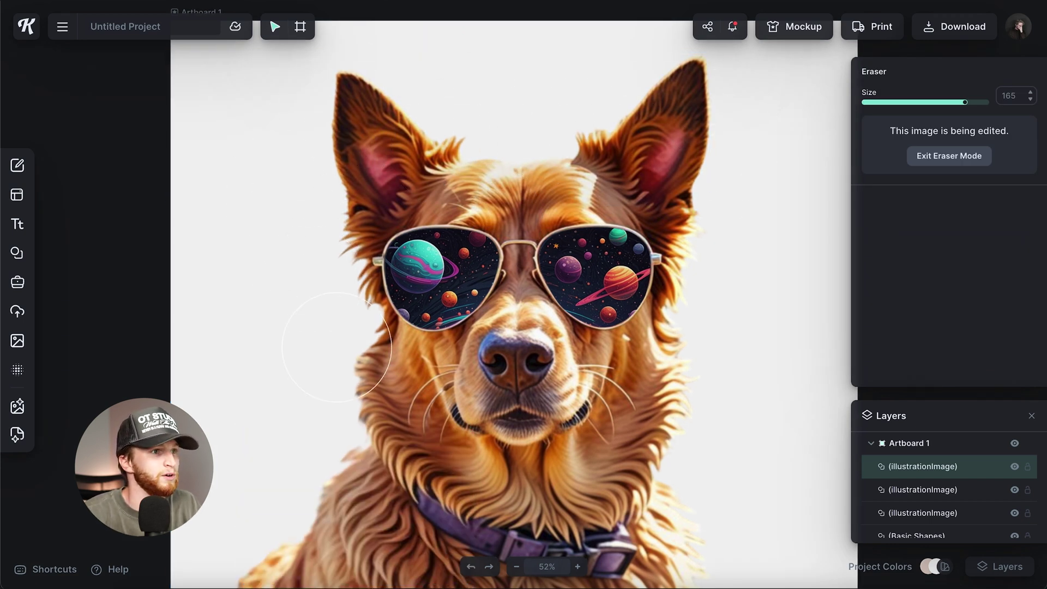
{"action": "scroll", "coordinate": [644, 205], "scroll_direction": "down", "scroll_amount": 3}
{"action": "scroll", "coordinate": [654, 327], "scroll_direction": "up", "scroll_amount": 4}
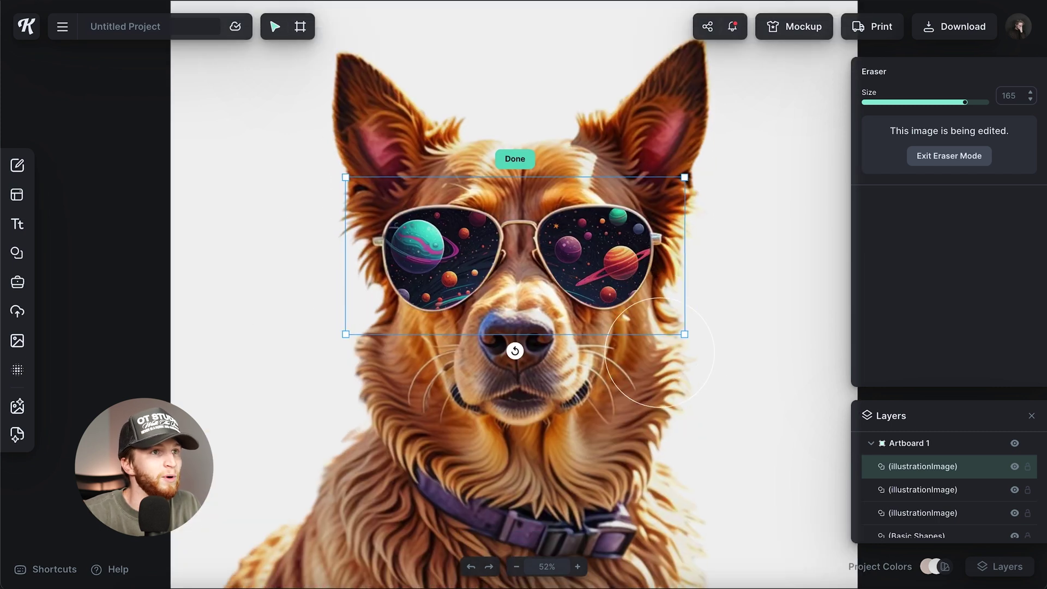
Give the copied sunglasses a black shadow with offset reduced to 5, angle -90°, blur 15.
{"action": "left_click", "coordinate": [949, 155]}
{"action": "scroll", "coordinate": [960, 295], "scroll_direction": "down", "scroll_amount": 2}
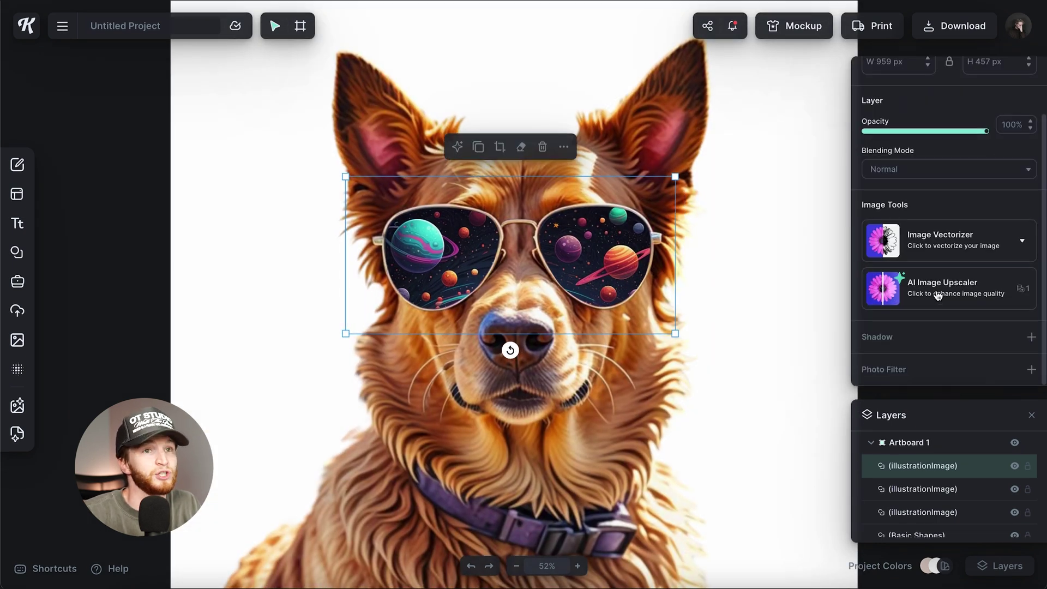
{"action": "left_click", "coordinate": [975, 338]}
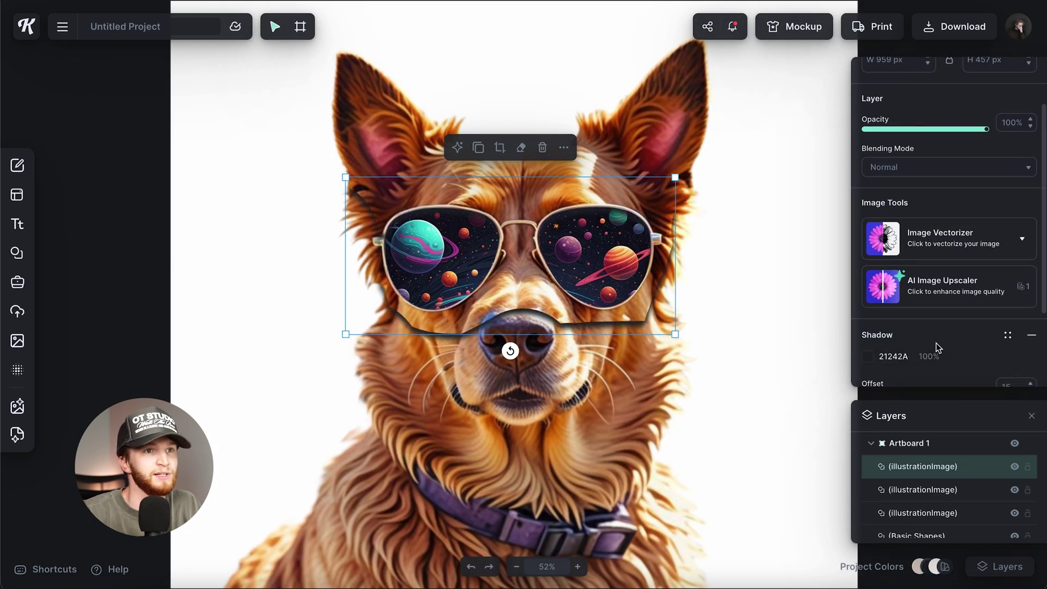
{"action": "left_click", "coordinate": [894, 356]}
{"action": "left_click_drag", "start_coordinate": [796, 345], "coordinate": [701, 432]}
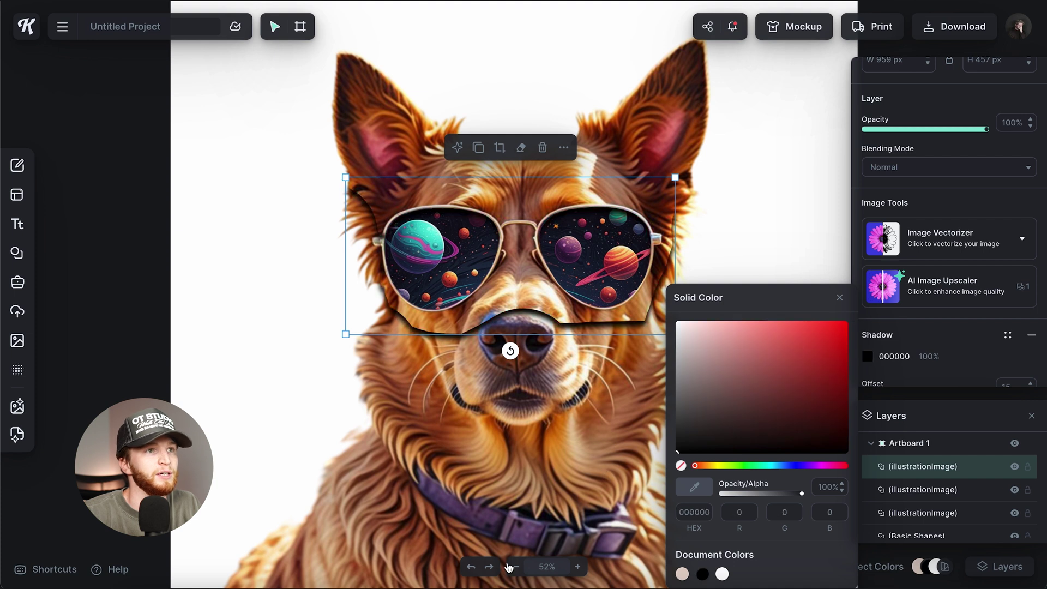
{"action": "scroll", "coordinate": [860, 333], "scroll_direction": "down", "scroll_amount": 2}
{"action": "mouse_move", "coordinate": [869, 325]}
{"action": "left_mouse_down"}
{"action": "mouse_move", "coordinate": [858, 326]}
{"action": "mouse_move", "coordinate": [867, 325]}
{"action": "left_mouse_up"}
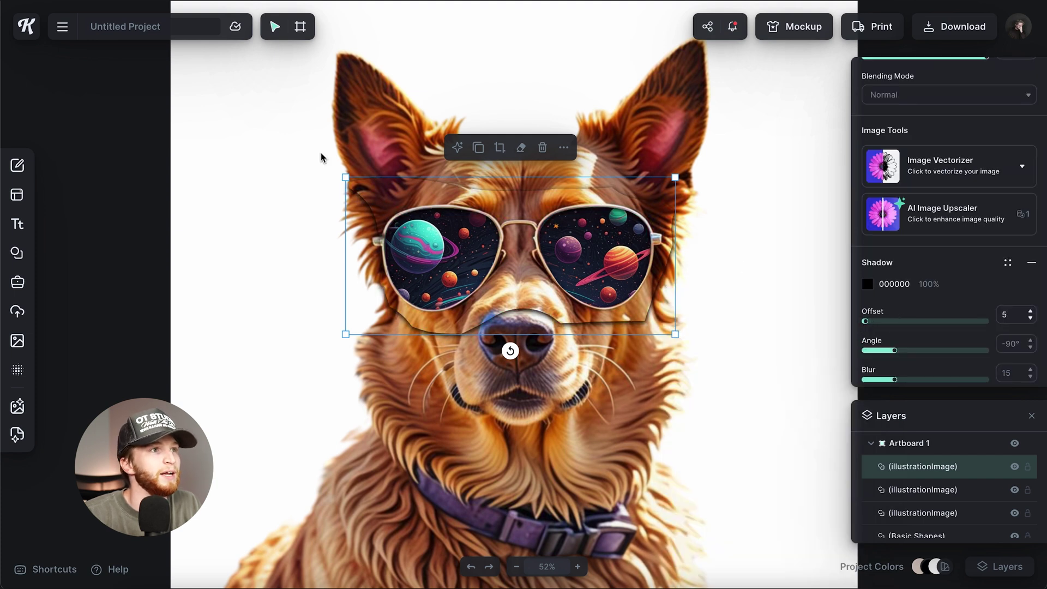
Erase stray shadow along the glasses' right edge, then reselect the top sunglasses layer.
{"action": "left_click", "coordinate": [518, 148]}
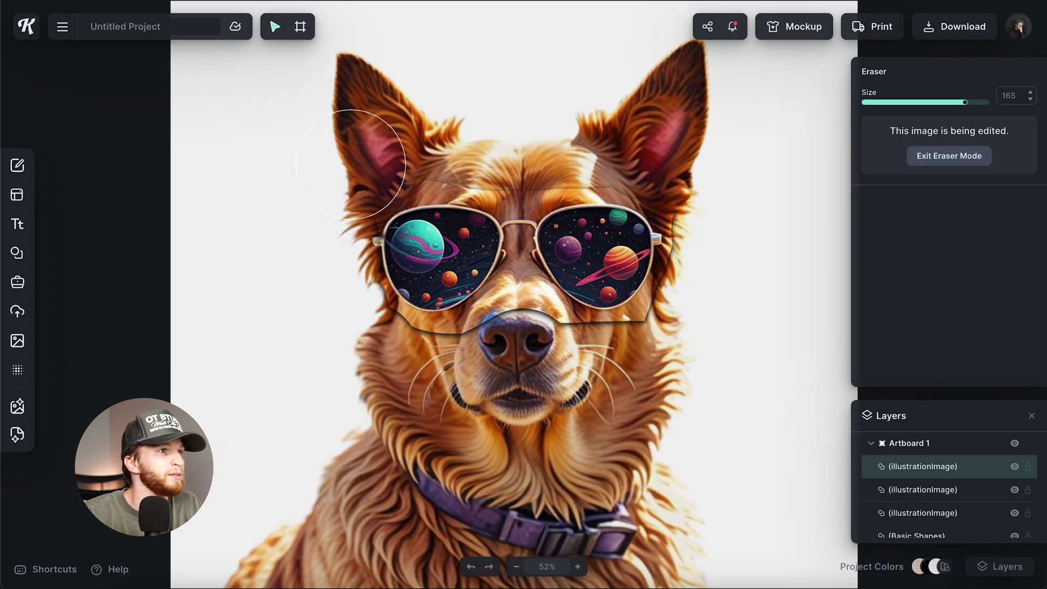
{"action": "mouse_move", "coordinate": [726, 256]}
{"action": "left_mouse_down"}
{"action": "mouse_move", "coordinate": [722, 205]}
{"action": "mouse_move", "coordinate": [720, 240]}
{"action": "left_mouse_up"}
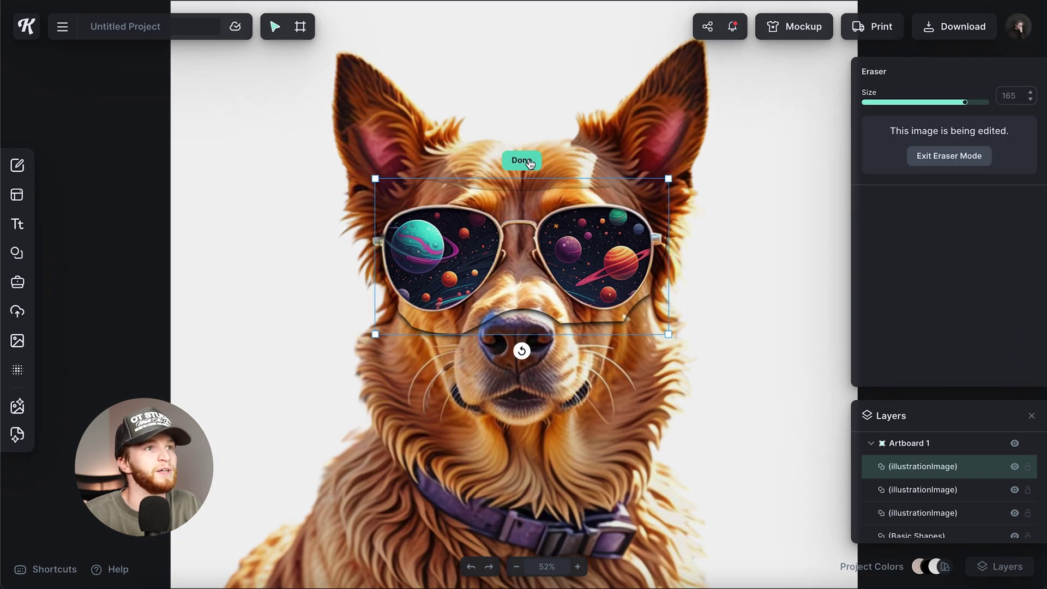
{"action": "left_click", "coordinate": [528, 161]}
{"action": "left_click", "coordinate": [951, 491]}
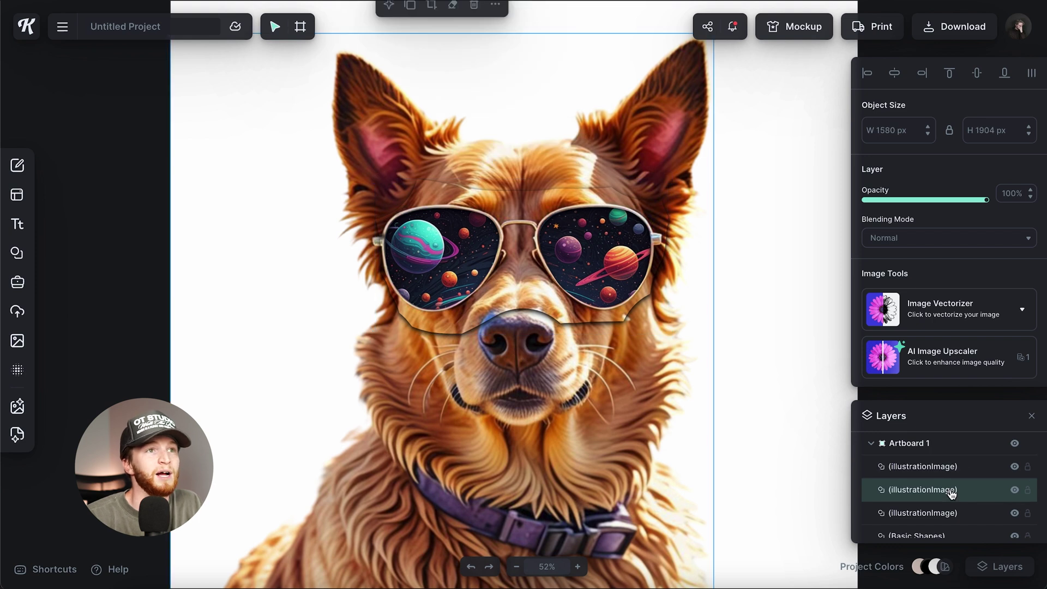
{"action": "left_click", "coordinate": [944, 465]}
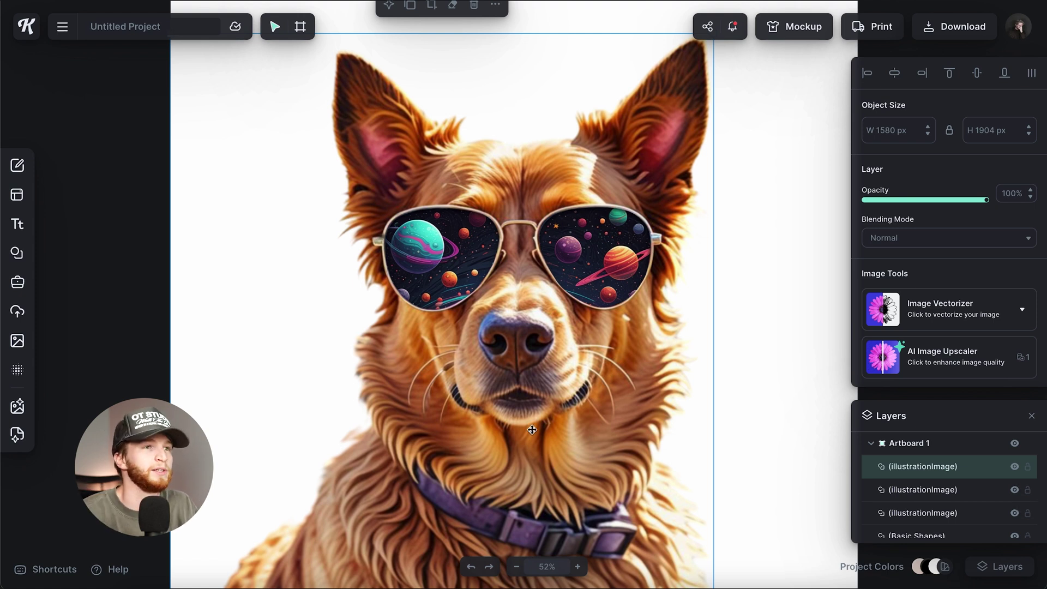
{"action": "scroll", "coordinate": [535, 376], "scroll_direction": "down", "scroll_amount": 5}
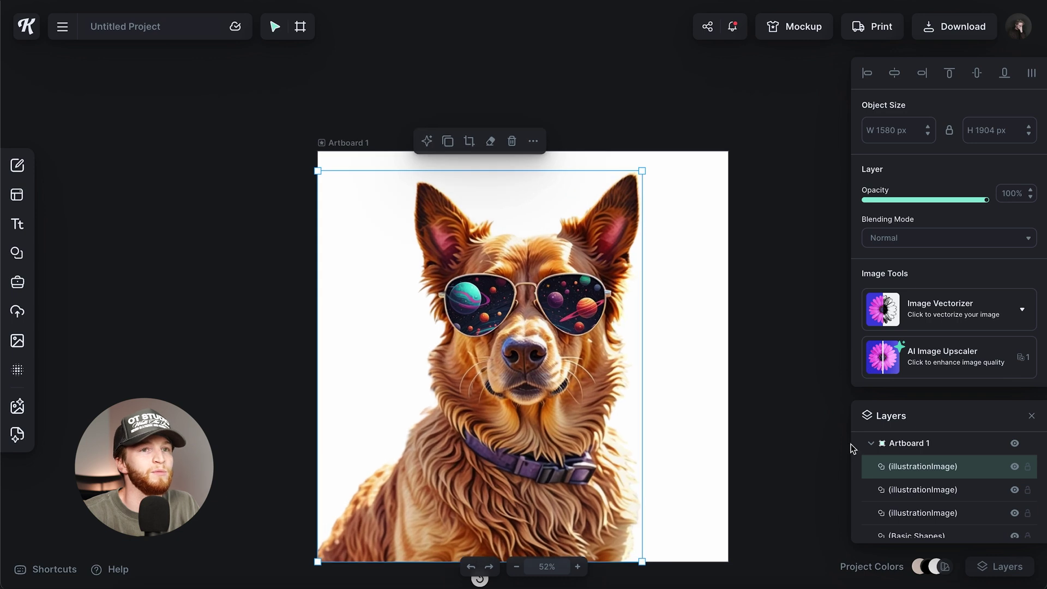